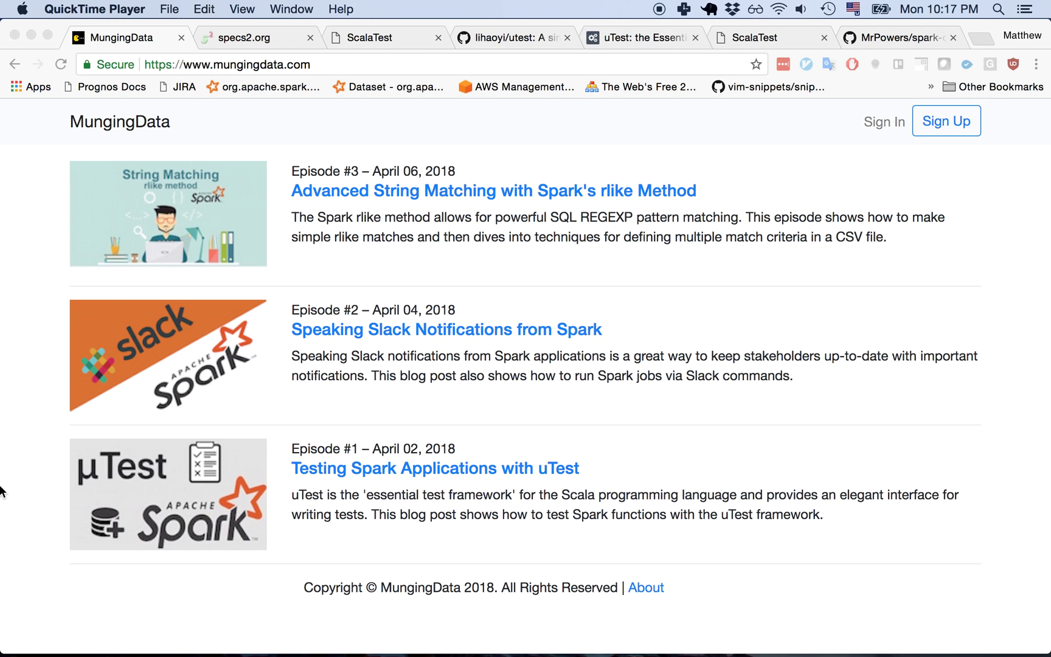
Open the 'Testing Spark Applications with uTest' episode from the MungingData page
{"action": "left_click", "coordinate": [353, 466]}
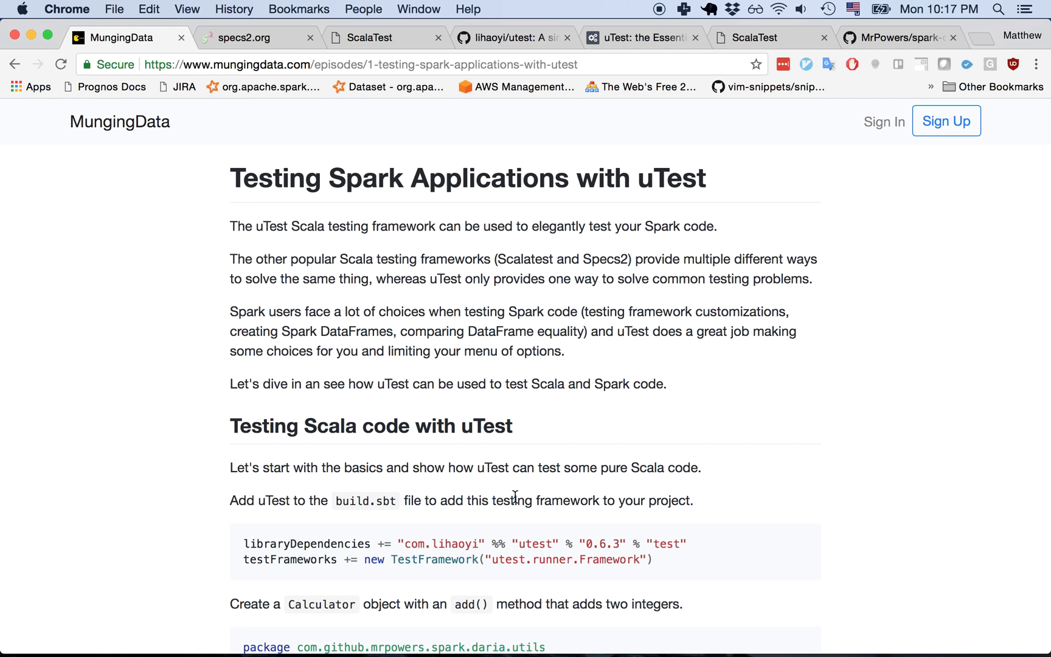
{"action": "scroll", "coordinate": [515, 497], "scroll_direction": "down", "scroll_amount": 3}
{"action": "scroll", "coordinate": [515, 497], "scroll_direction": "down", "scroll_amount": 3}
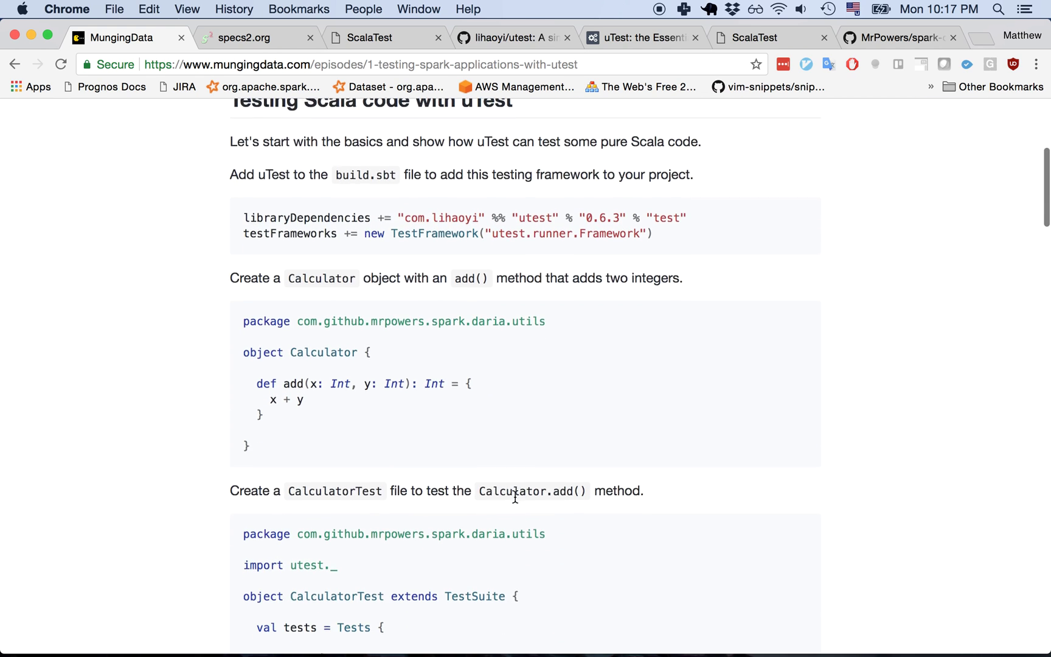
{"action": "scroll", "coordinate": [515, 497], "scroll_direction": "up", "scroll_amount": 6}
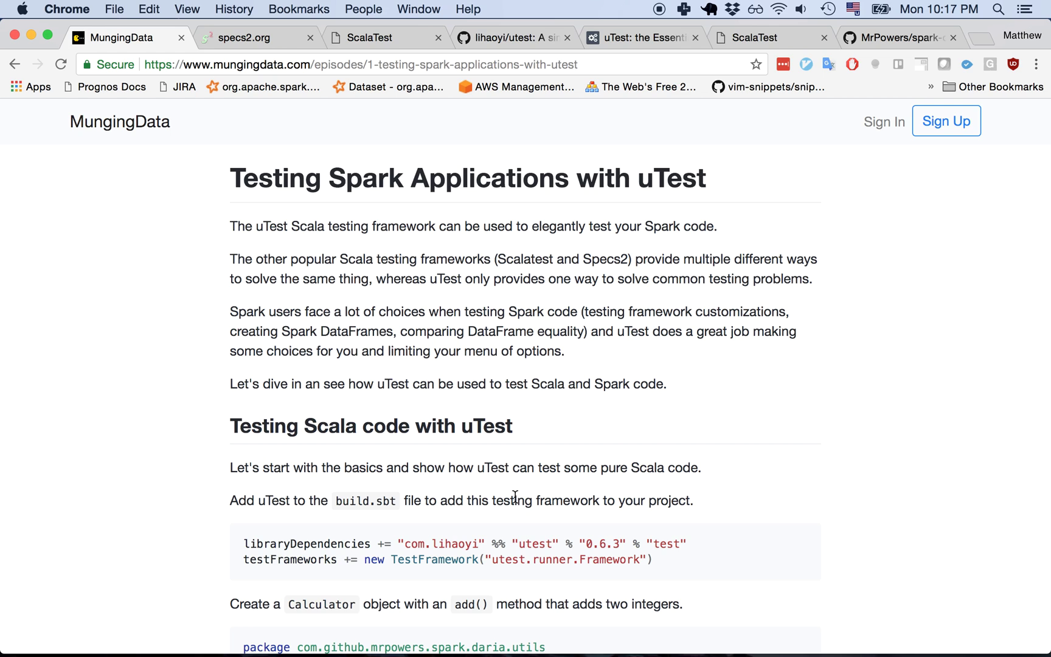
Close the specs2 tab and switch to the lihaoyi/utest GitHub tab
{"action": "key", "text": "ctrl+Tab"}
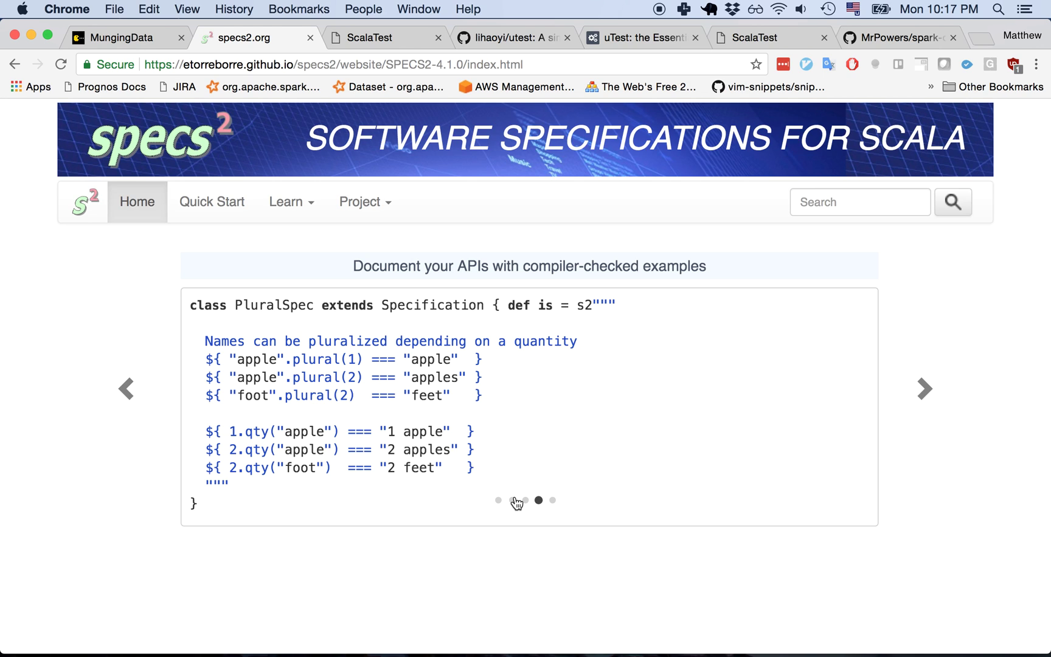
{"action": "key", "text": "super+w"}
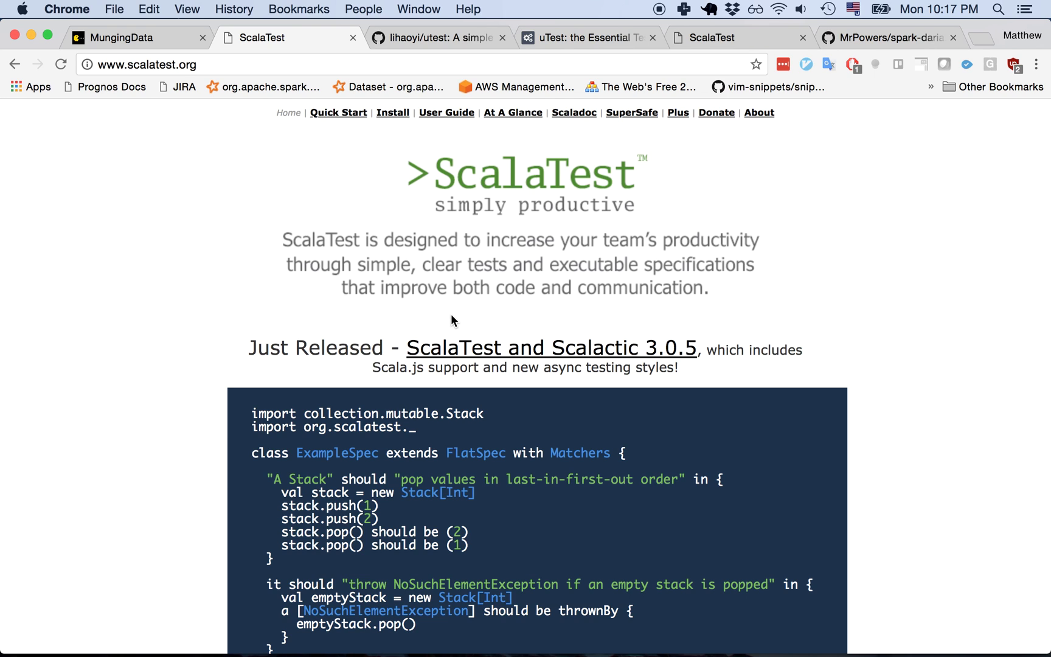
{"action": "key", "text": "ctrl+Tab"}
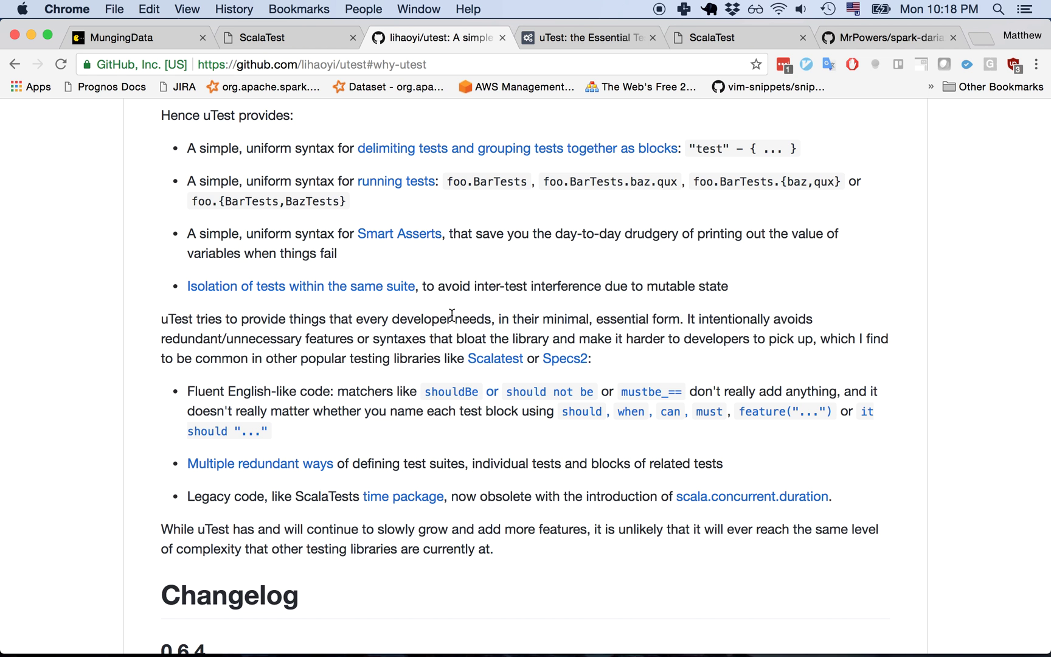
Jump to the readme's Why uTest section, then switch to Haoyi's uTest blog post
{"action": "key", "text": "Home"}
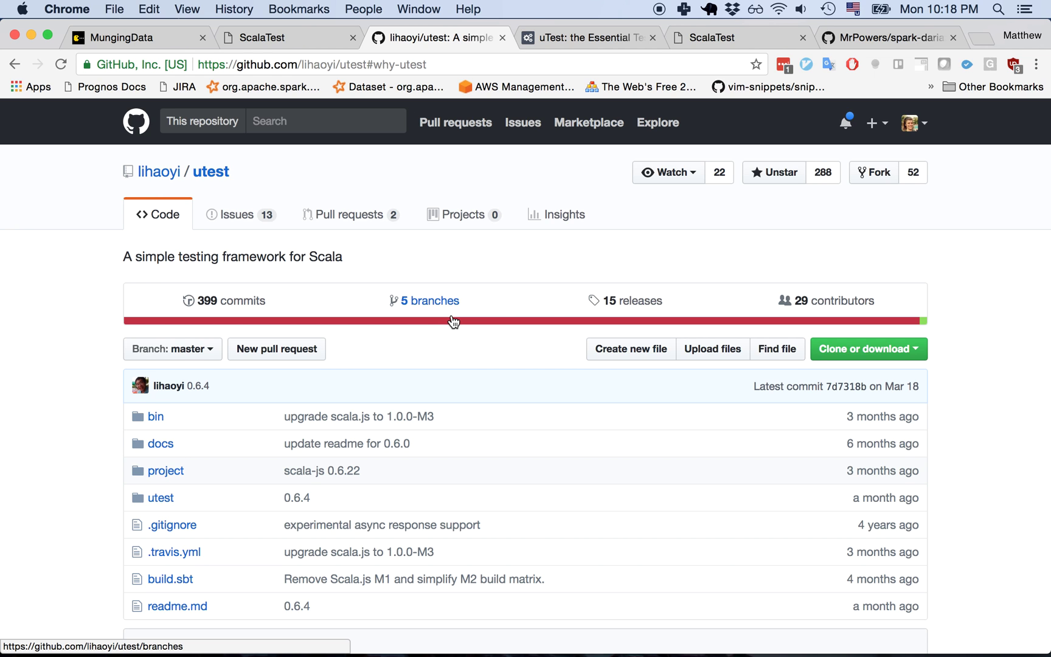
{"action": "scroll", "coordinate": [365, 347], "scroll_direction": "down", "scroll_amount": 3}
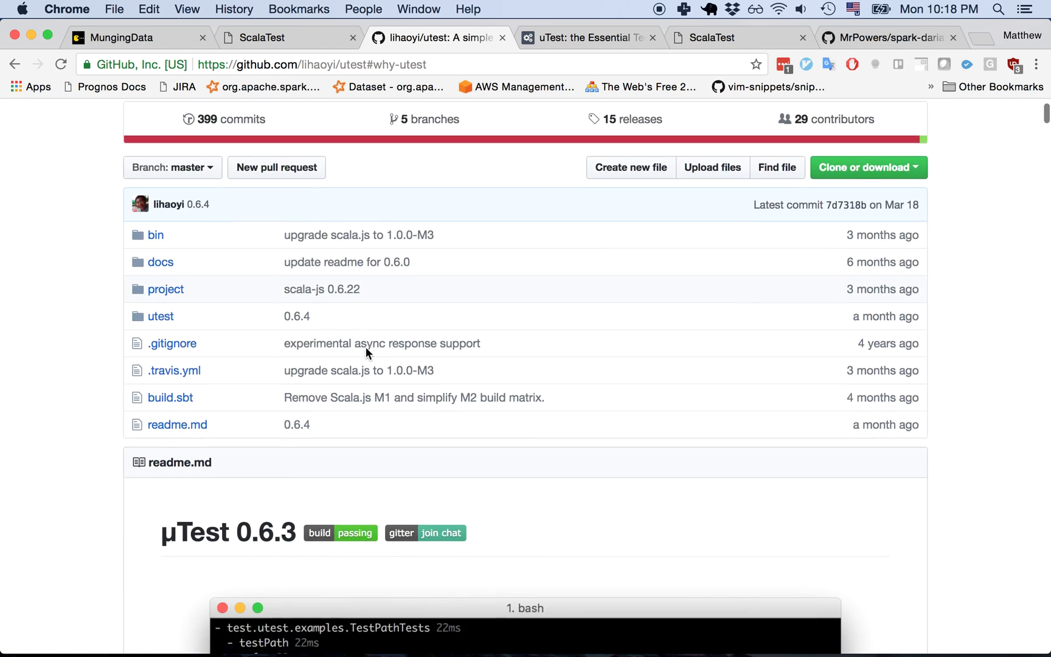
{"action": "scroll", "coordinate": [365, 347], "scroll_direction": "down", "scroll_amount": 2}
{"action": "scroll", "coordinate": [366, 352], "scroll_direction": "down", "scroll_amount": 3}
{"action": "scroll", "coordinate": [366, 353], "scroll_direction": "down", "scroll_amount": 5}
{"action": "scroll", "coordinate": [365, 353], "scroll_direction": "down", "scroll_amount": 2}
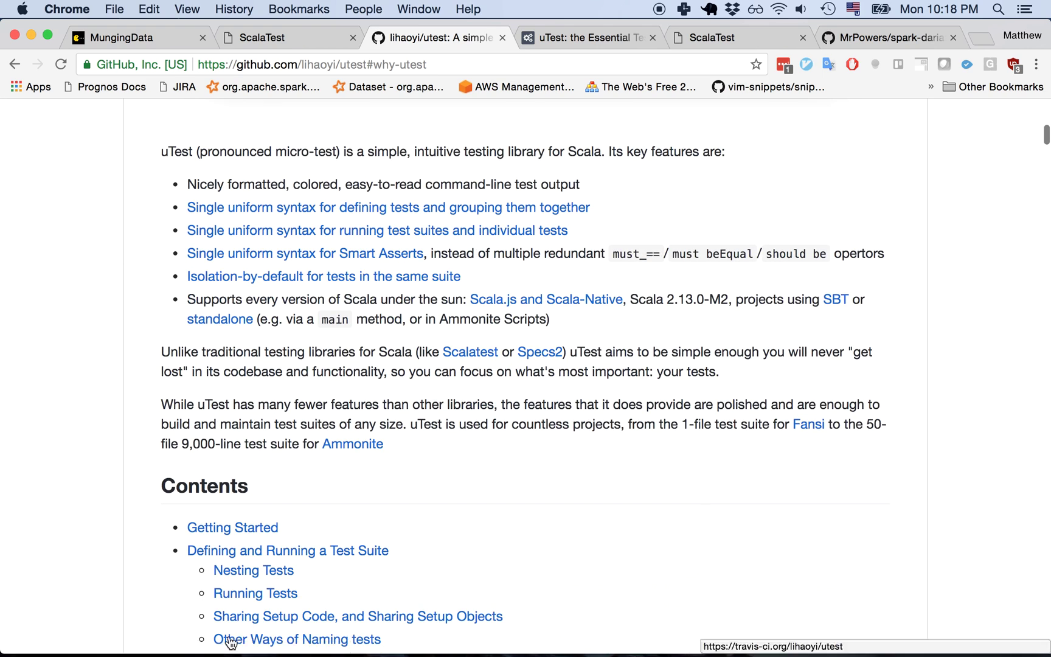
{"action": "scroll", "coordinate": [235, 638], "scroll_direction": "down", "scroll_amount": 1}
{"action": "scroll", "coordinate": [530, 505], "scroll_direction": "down", "scroll_amount": 2}
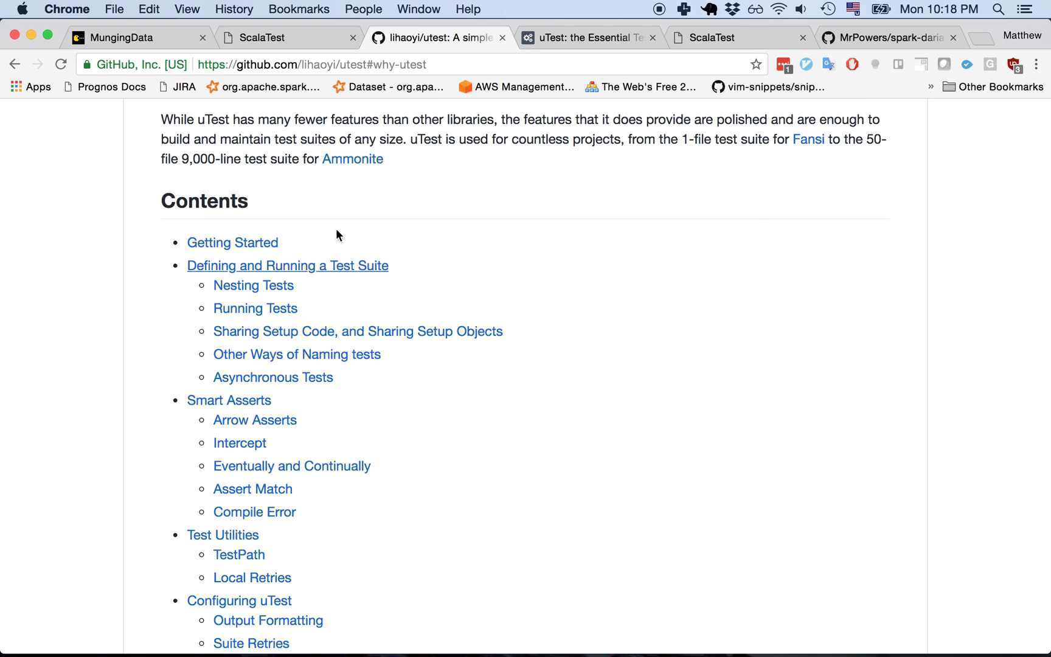
{"action": "scroll", "coordinate": [286, 343], "scroll_direction": "down", "scroll_amount": 3}
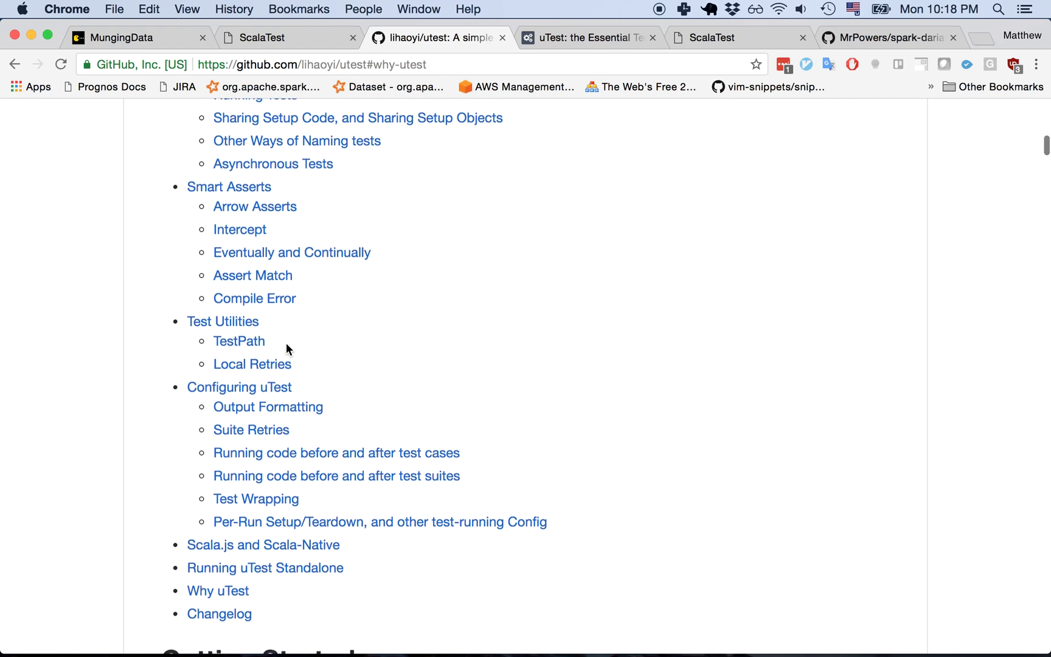
{"action": "left_click", "coordinate": [223, 581]}
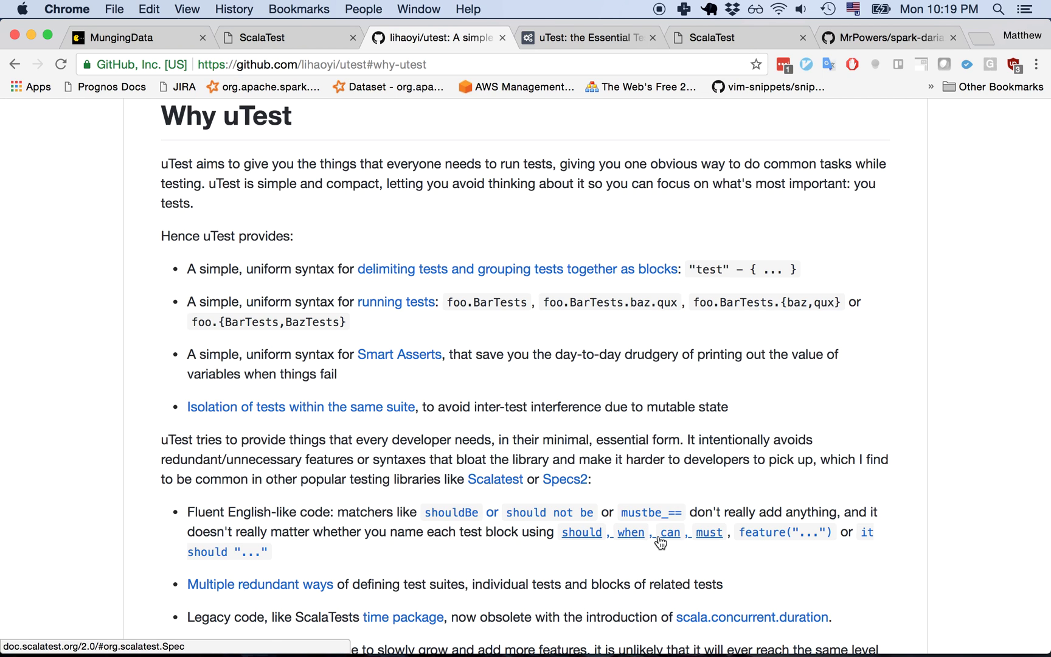
{"action": "key", "text": "ctrl+Tab"}
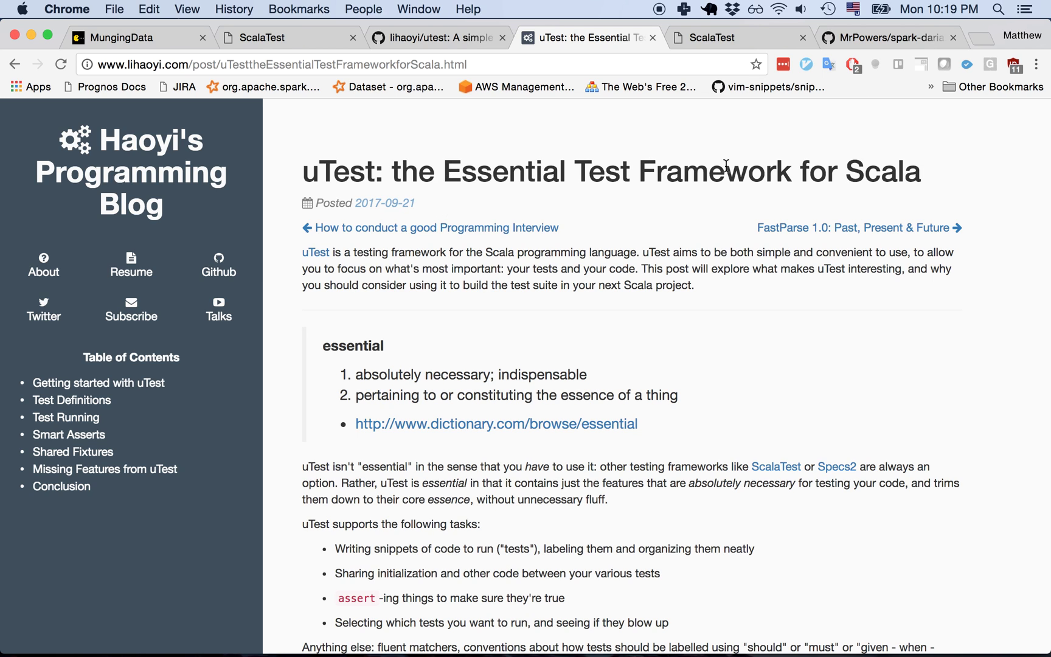
Switch to ScalaTest's 'Selecting a style' guide and read its examples through PropSpec
{"action": "key", "text": "ctrl+Tab"}
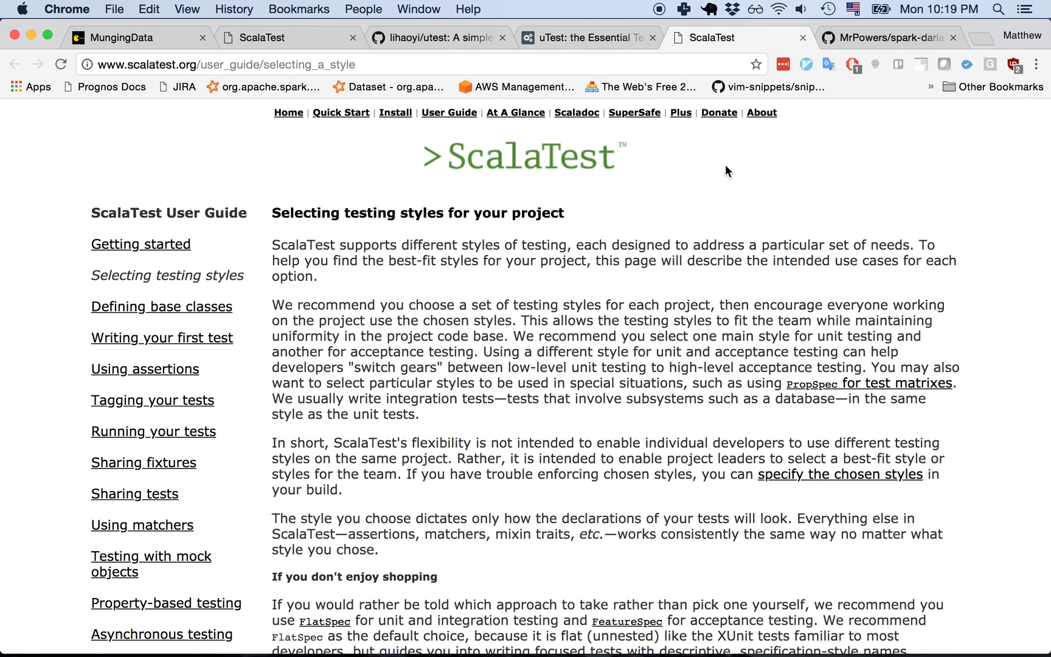
{"action": "scroll", "coordinate": [725, 164], "scroll_direction": "down", "scroll_amount": 5}
{"action": "scroll", "coordinate": [726, 167], "scroll_direction": "down", "scroll_amount": 3}
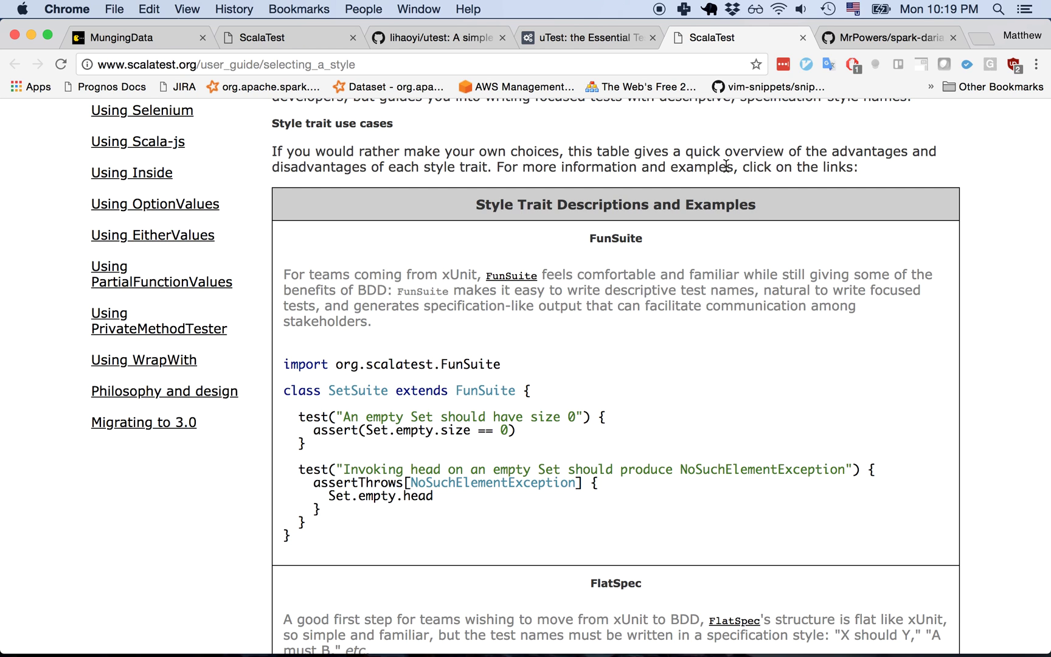
{"action": "scroll", "coordinate": [735, 329], "scroll_direction": "down", "scroll_amount": 4}
{"action": "scroll", "coordinate": [735, 329], "scroll_direction": "down", "scroll_amount": 7}
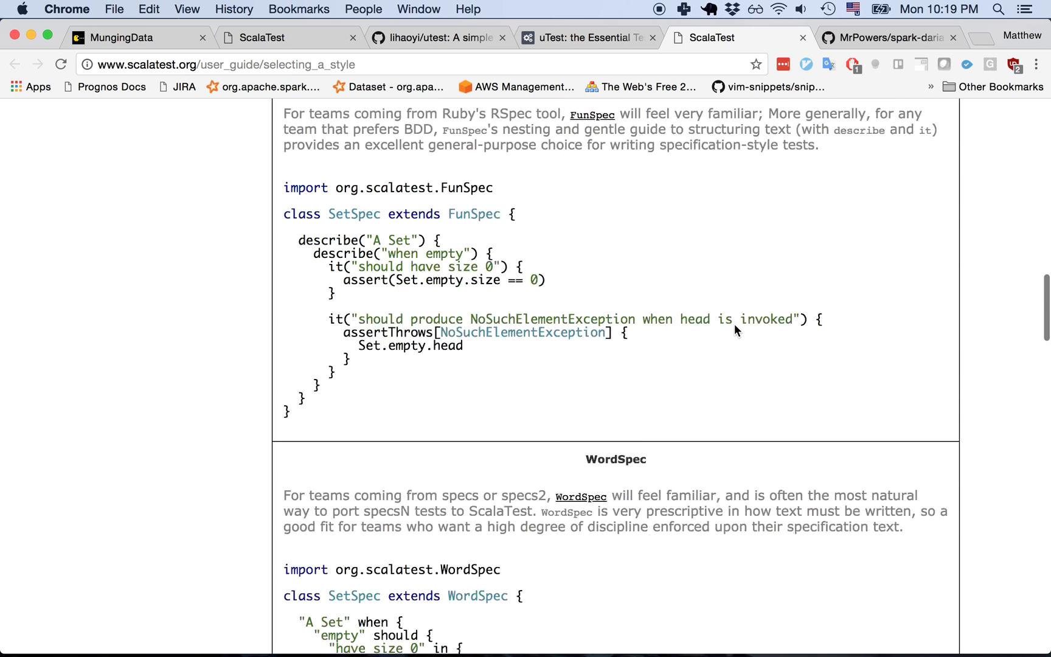
{"action": "scroll", "coordinate": [734, 329], "scroll_direction": "down", "scroll_amount": 1}
{"action": "scroll", "coordinate": [734, 328], "scroll_direction": "down", "scroll_amount": 5}
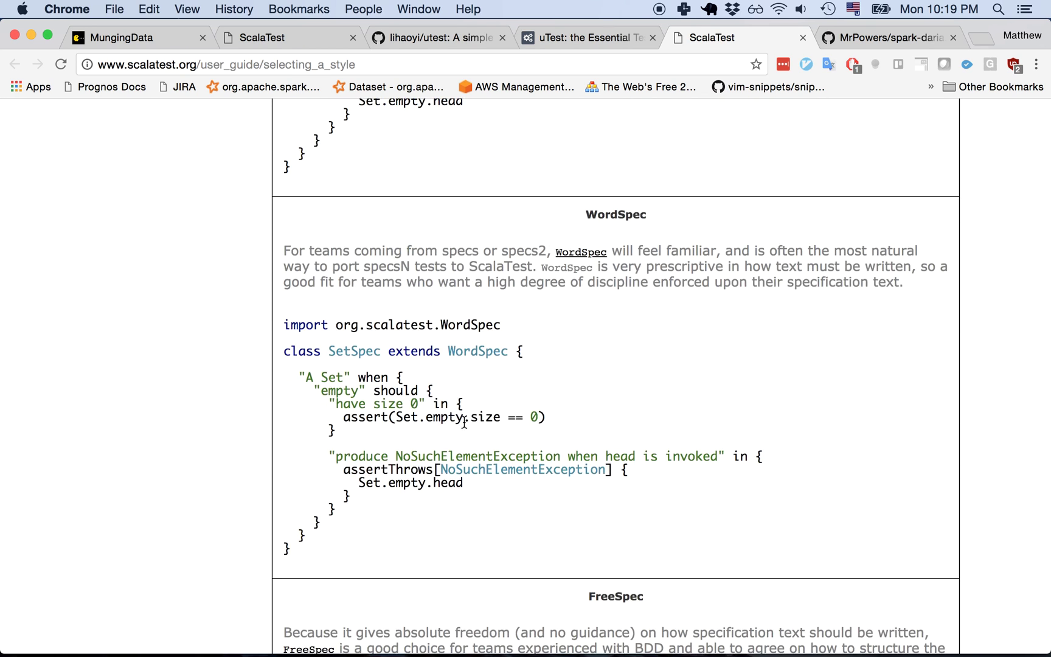
{"action": "scroll", "coordinate": [464, 423], "scroll_direction": "down", "scroll_amount": 3}
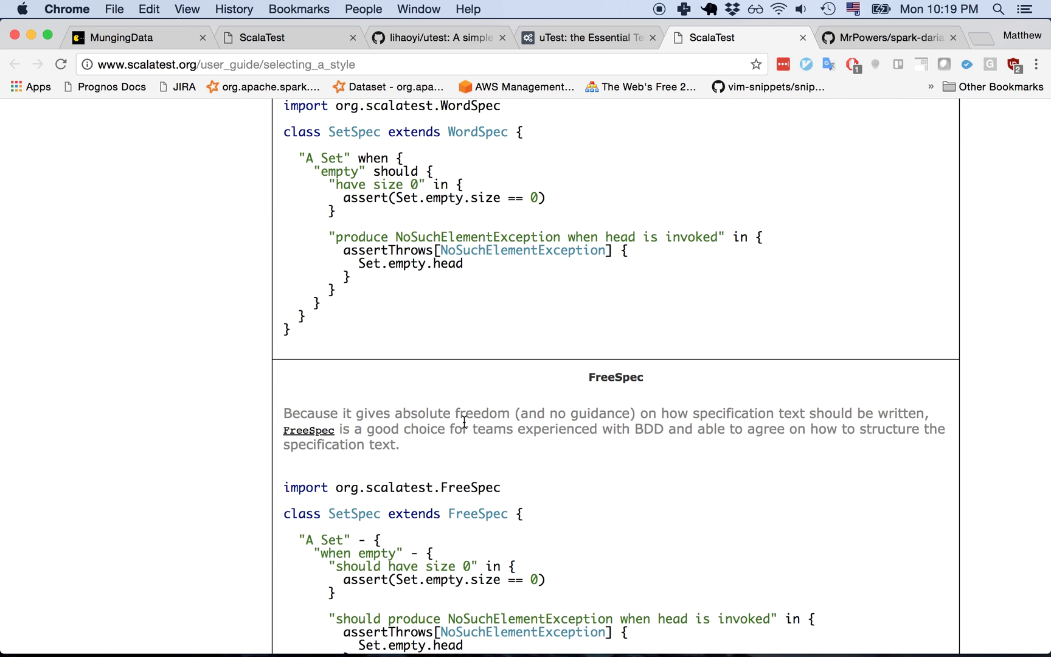
{"action": "scroll", "coordinate": [464, 422], "scroll_direction": "down", "scroll_amount": 2}
{"action": "scroll", "coordinate": [563, 364], "scroll_direction": "down", "scroll_amount": 2}
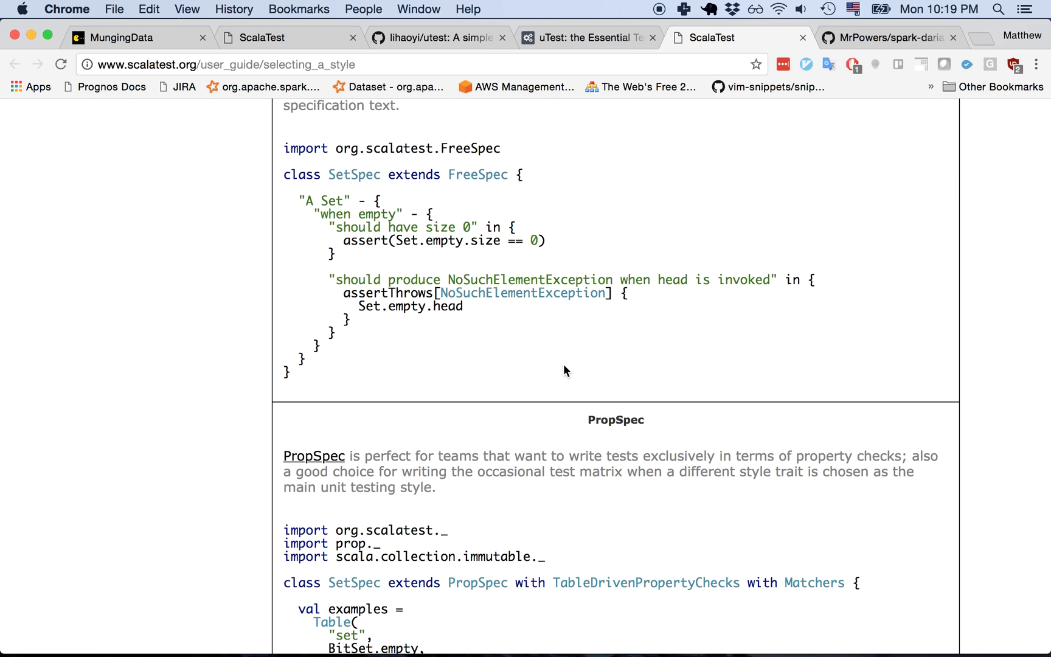
Switch to the MrPowers/spark-daria repository tab in Chrome
{"action": "key", "text": "ctrl+Tab"}
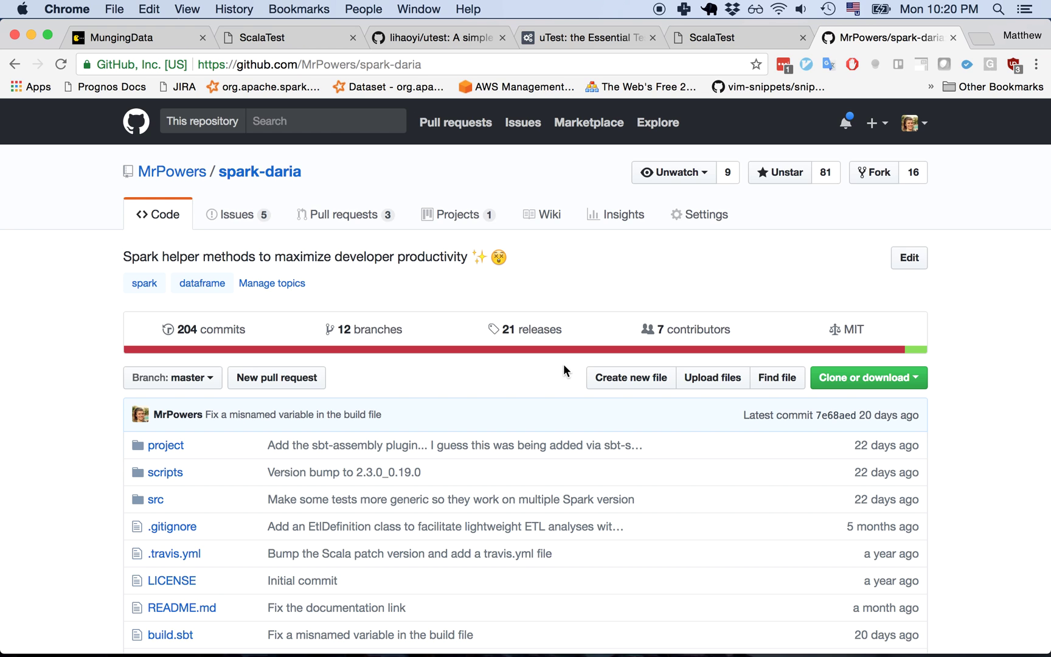
{"action": "key", "text": "super+Tab"}
Open spark-daria's build.sbt in IntelliJ through the file-name search
{"action": "key", "text": "super+Tab"}
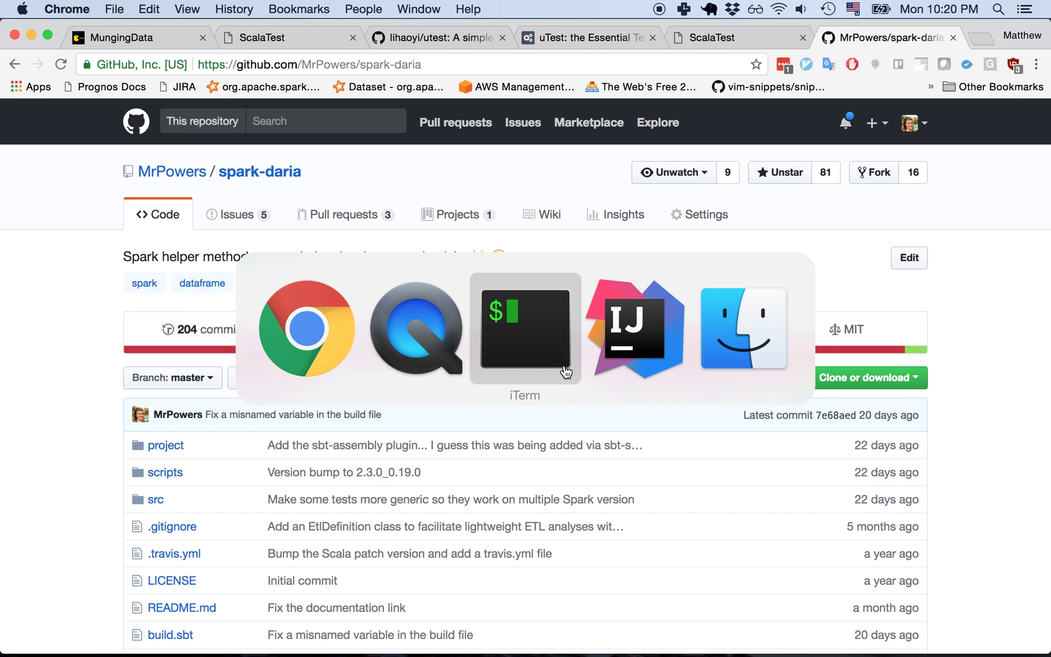
{"action": "key", "text": "super+Tab"}
{"action": "key", "text": "super+shift+o"}
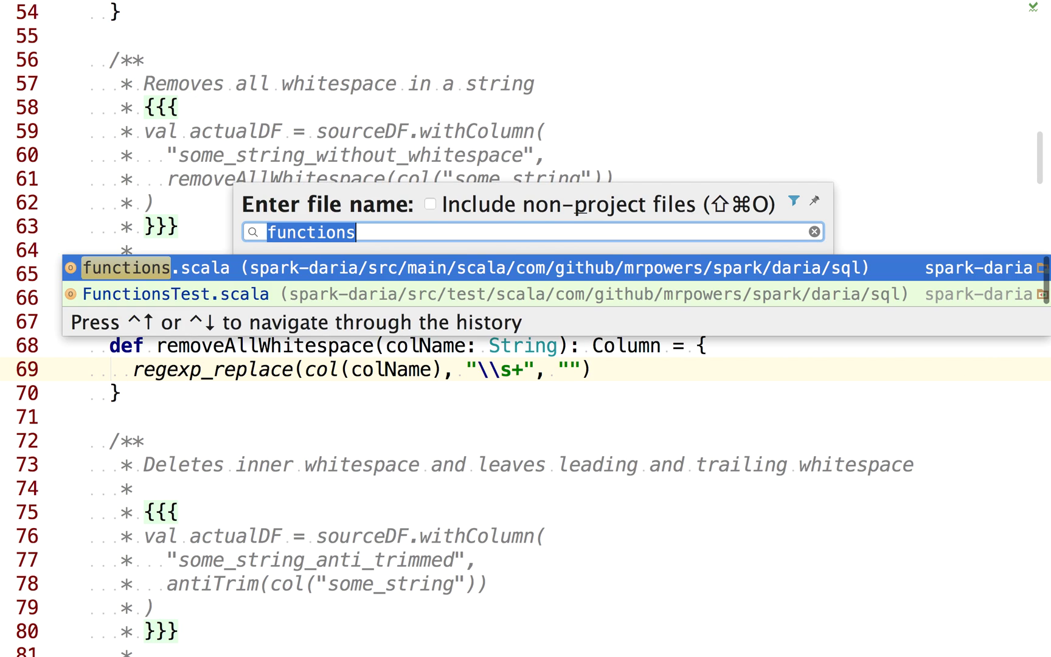
{"action": "type", "text": "buil"}
{"action": "key", "text": "Down"}
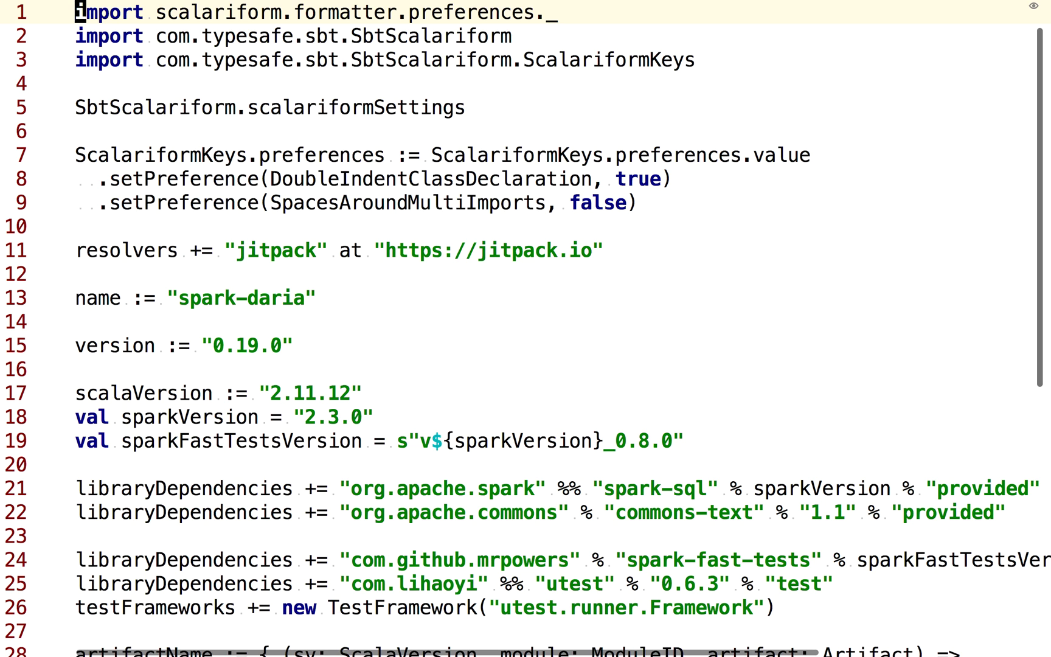
{"action": "key", "text": "braceright"}
{"action": "key", "text": "braceright"}
{"action": "key", "text": "braceright"}
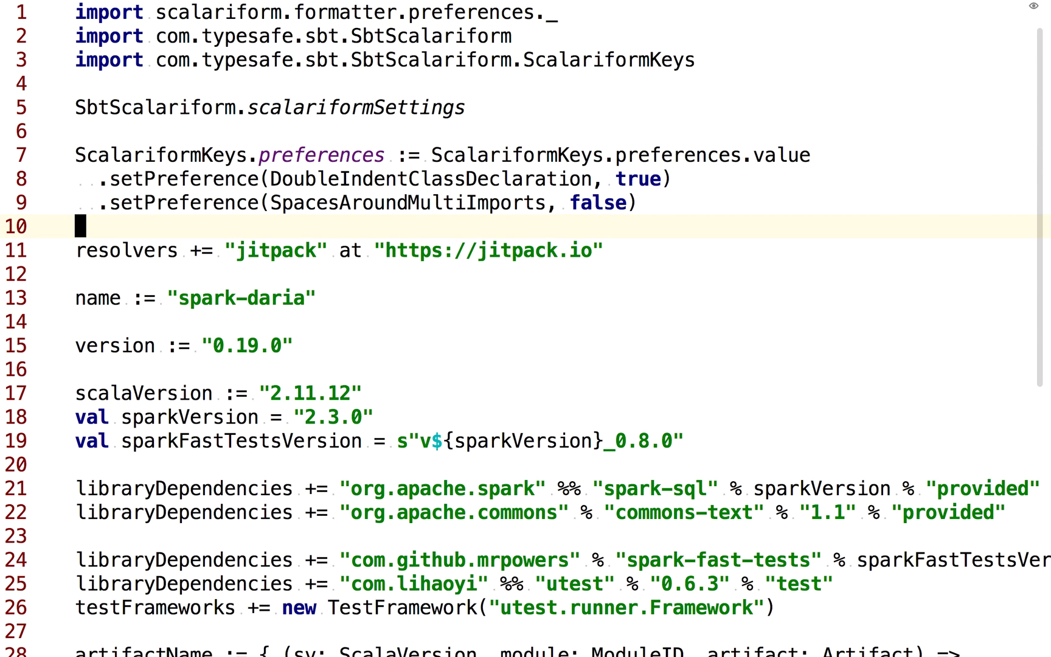
{"action": "key", "text": "braceright"}
{"action": "key", "text": "braceright"}
{"action": "key", "text": "braceright"}
{"action": "key", "text": "braceright"}
{"action": "key", "text": "braceright"}
Highlight the utest dependency and test framework lines in build.sbt
{"action": "key", "text": "j"}
{"action": "key", "text": "j"}
{"action": "key", "text": "shift+v"}
{"action": "key", "text": "j"}
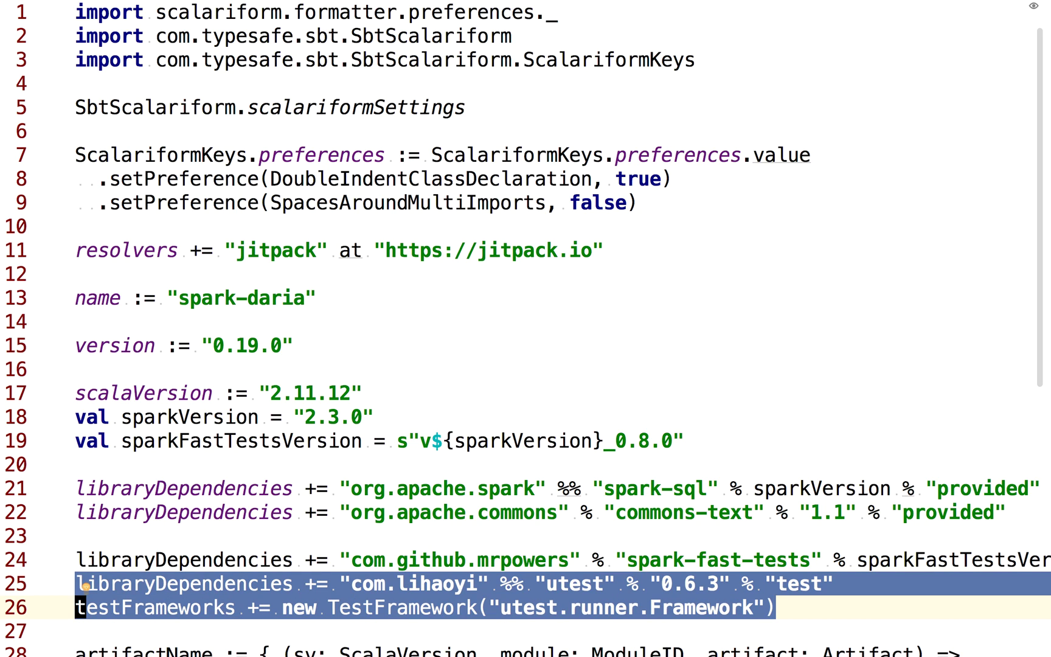
{"action": "key", "text": "Escape"}
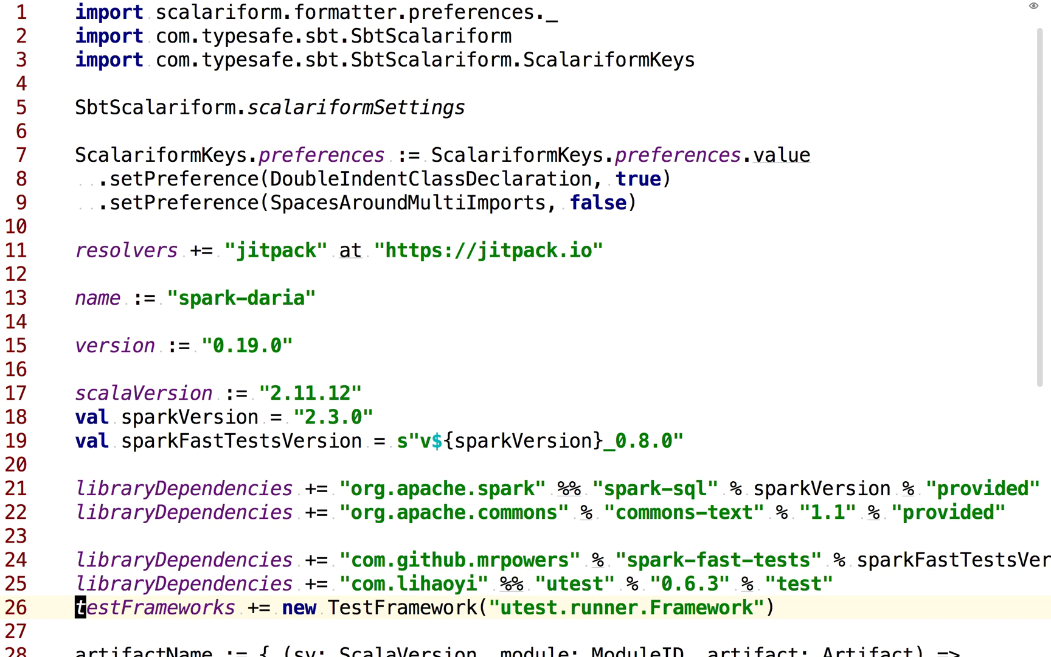
{"action": "key", "text": "k"}
{"action": "key", "text": "shift+v"}
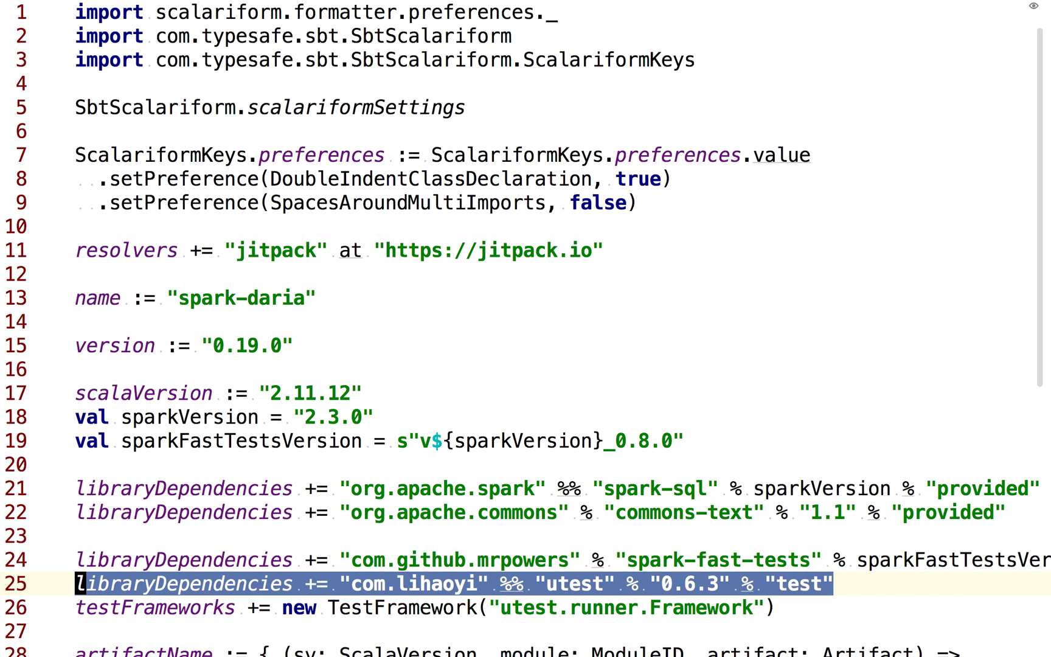
{"action": "key", "text": "j"}
{"action": "key", "text": "Escape"}
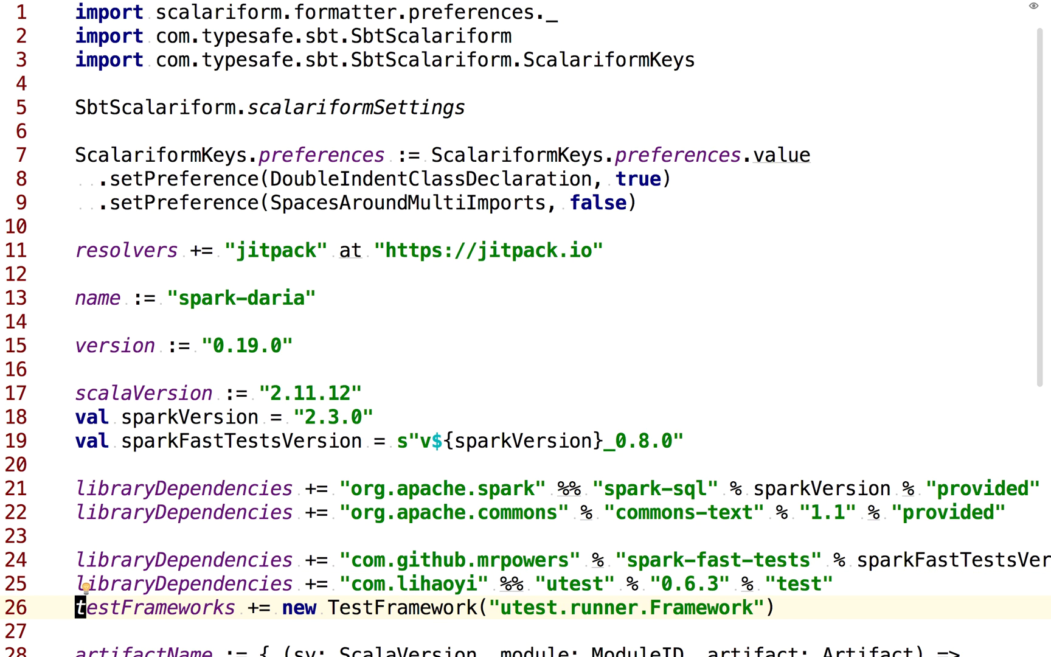
{"action": "key", "text": "super+shift+o"}
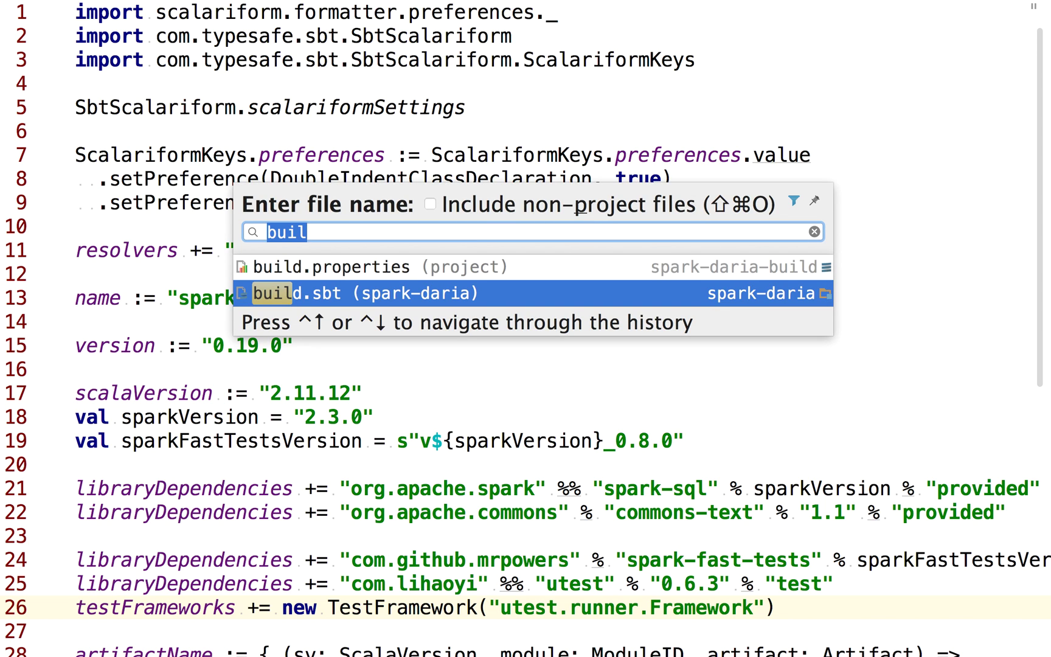
{"action": "type", "text": "fun"}
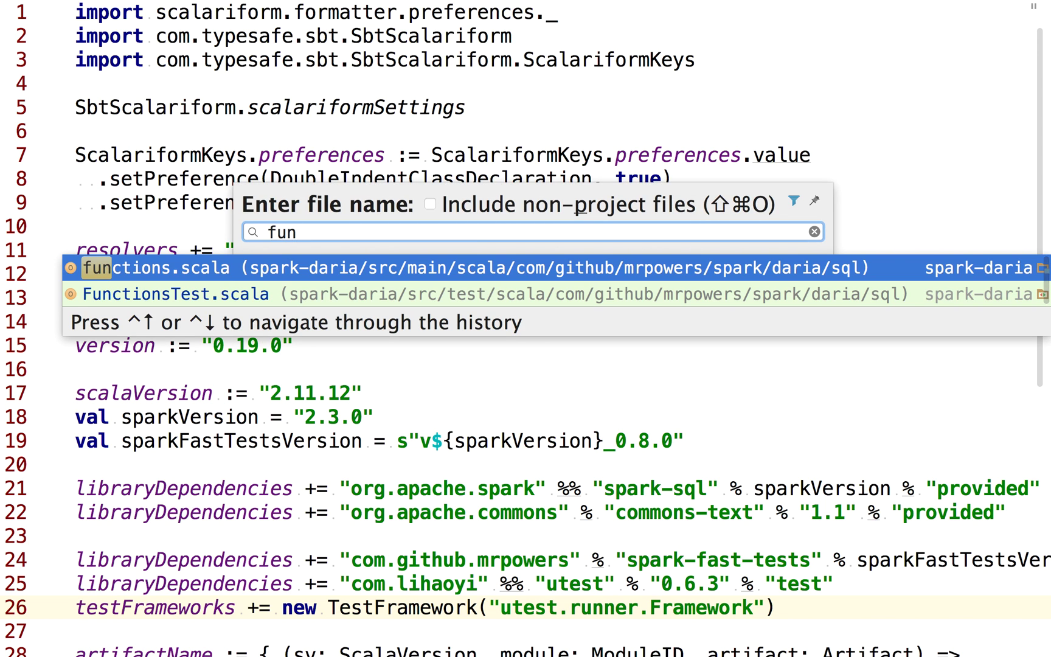
Open functions.scala and highlight removeAllWhitespace's String parameter and Column return type
{"action": "key", "text": "Return"}
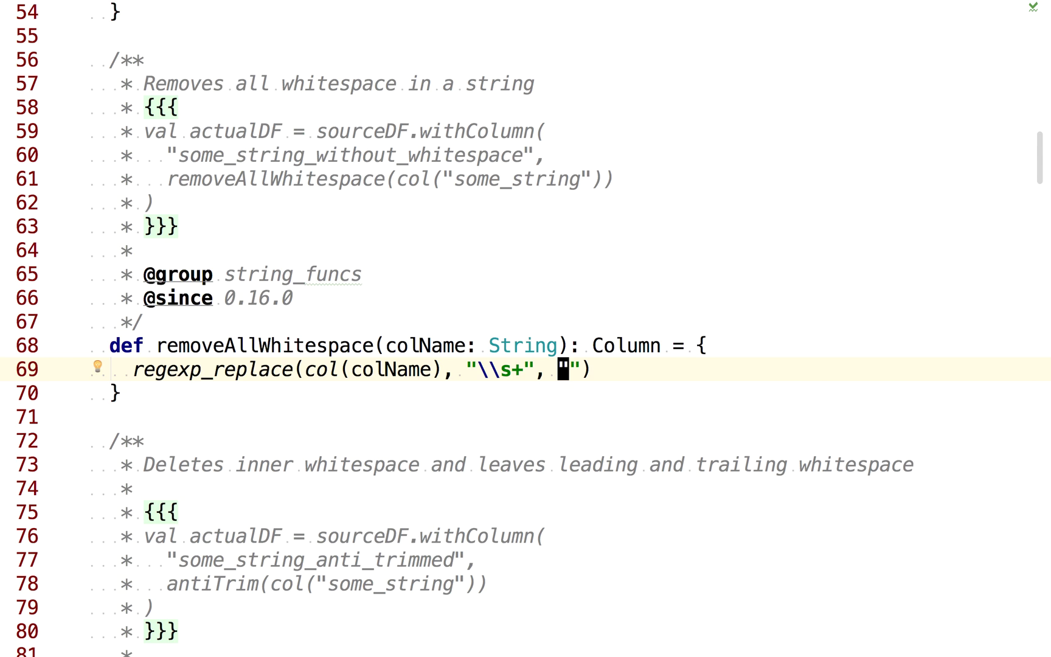
{"action": "key", "text": "Up"}
{"action": "key", "text": "Up"}
{"action": "key", "text": "Down"}
{"action": "key", "text": "alt+Right"}
{"action": "key", "text": "alt+Right"}
{"action": "key", "text": "alt+Right"}
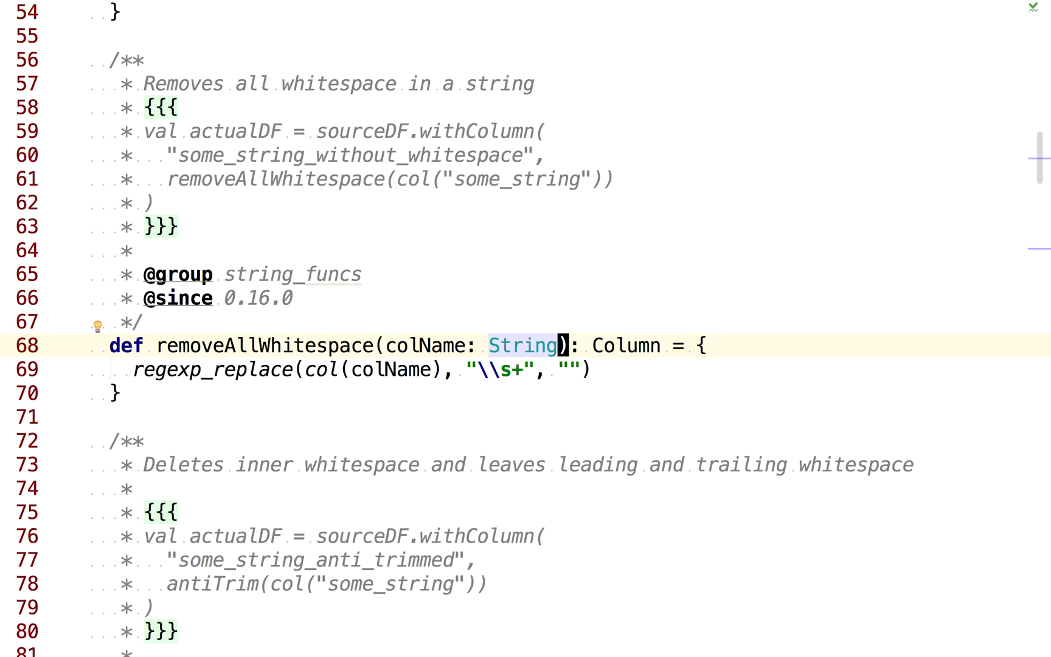
{"action": "key", "text": "g"}
{"action": "key", "text": "E"}
{"action": "key", "text": "b"}
{"action": "key", "text": "w"}
{"action": "key", "text": "w"}
{"action": "key", "text": "v"}
{"action": "key", "text": "e"}
{"action": "key", "text": "Escape"}
{"action": "key", "text": "w"}
{"action": "key", "text": "w"}
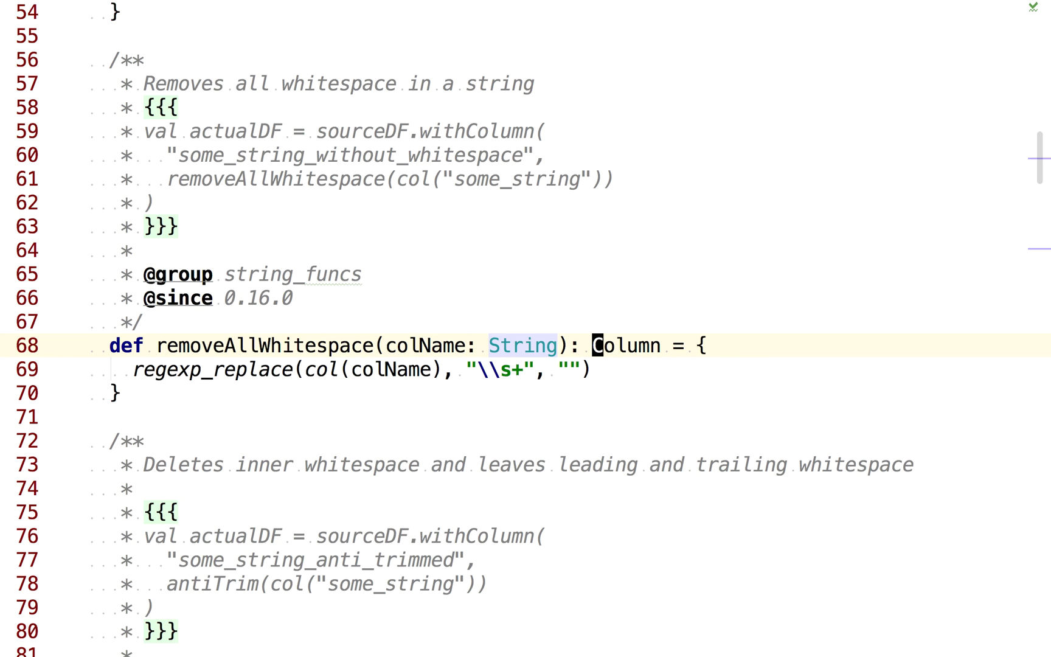
{"action": "key", "text": "v"}
{"action": "key", "text": "e"}
Highlight the regexp_replace whitespace regex pattern and its empty-string replacement
{"action": "key", "text": "Escape"}
{"action": "key", "text": "j"}
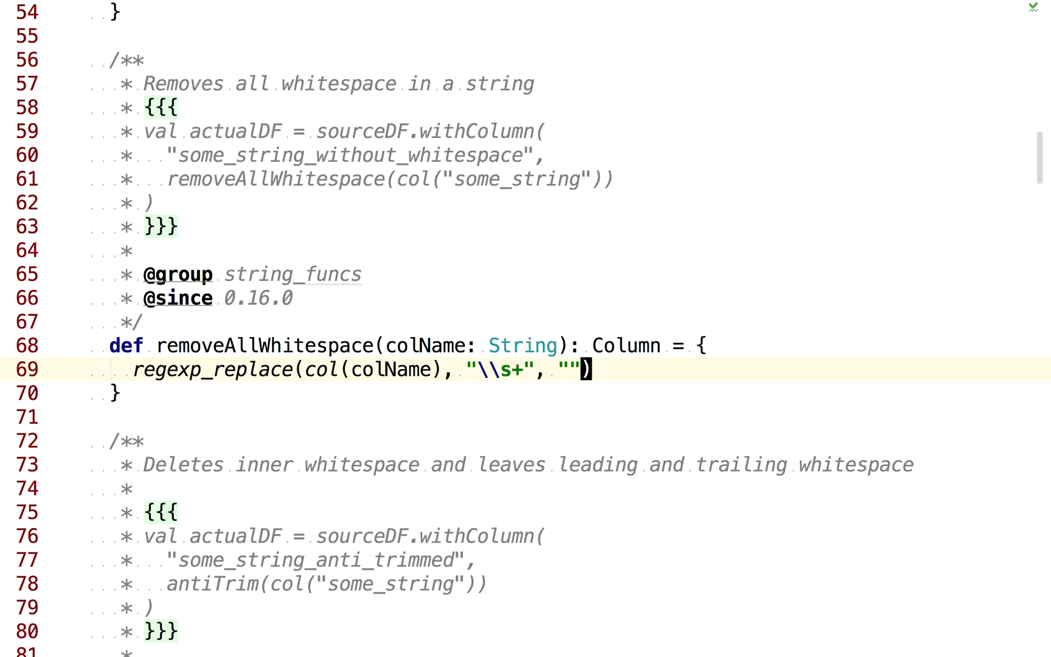
{"action": "key", "text": "asciicircum"}
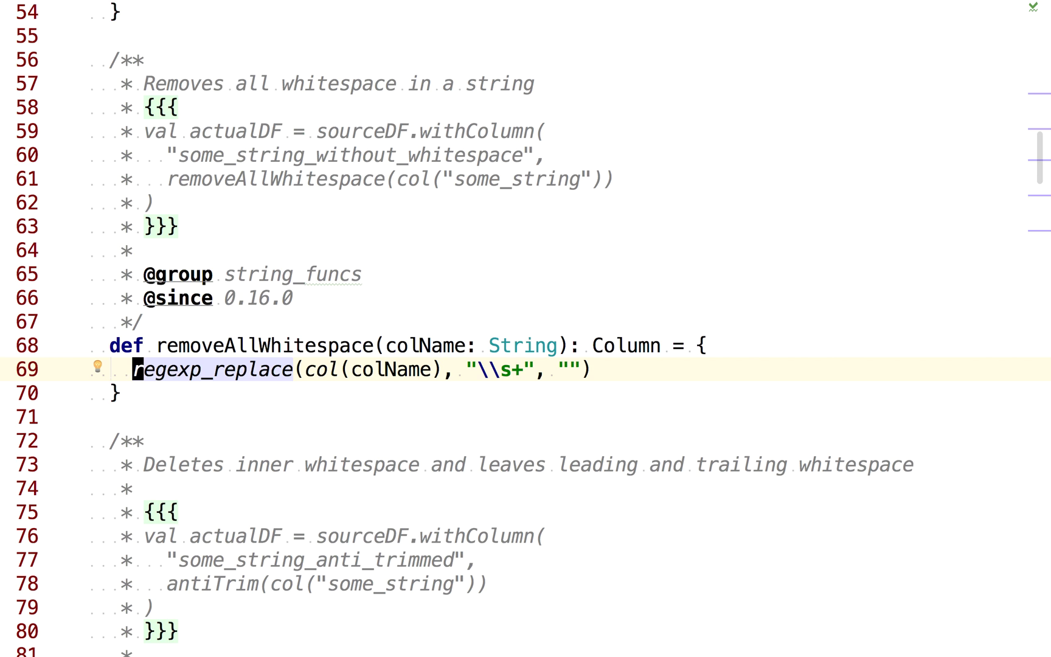
{"action": "key", "text": "w"}
{"action": "key", "text": "w"}
{"action": "key", "text": "w"}
{"action": "key", "text": "w"}
{"action": "key", "text": "w"}
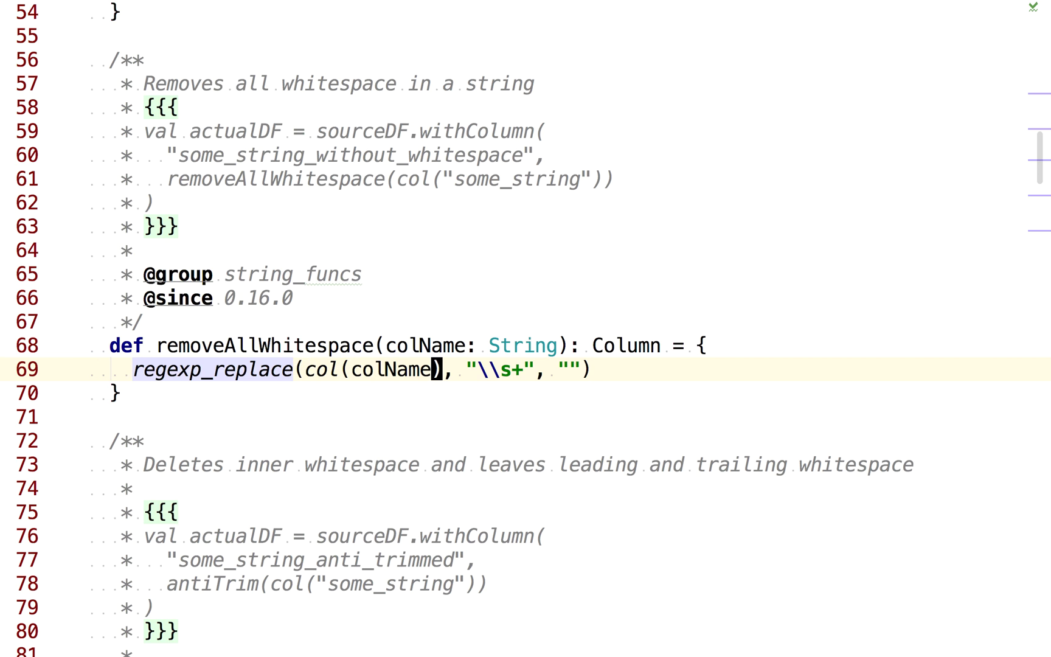
{"action": "key", "text": "w"}
{"action": "key", "text": "v"}
{"action": "key", "text": "shift+e"}
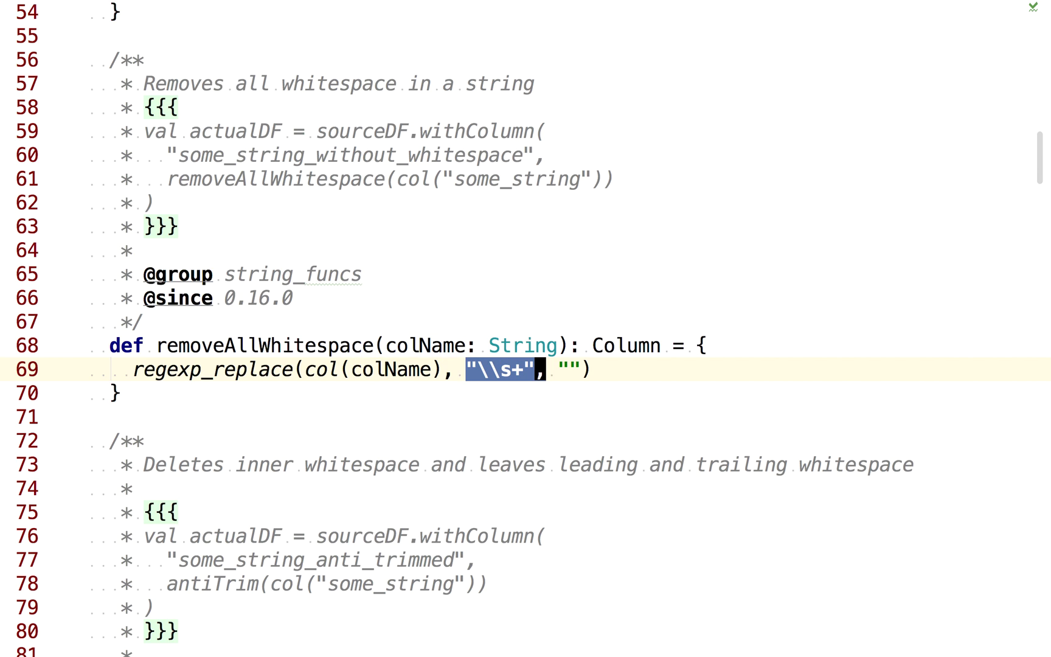
{"action": "key", "text": "Escape"}
{"action": "key", "text": "l"}
{"action": "key", "text": "l"}
{"action": "key", "text": "l"}
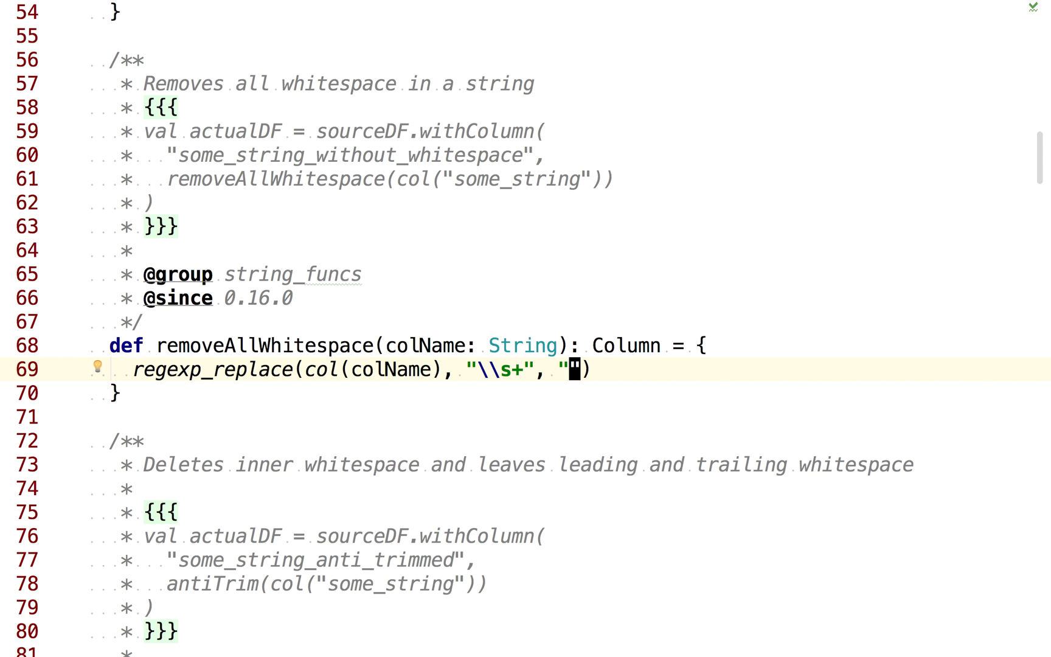
{"action": "key", "text": "super+shift+o"}
{"action": "type", "text": "fun"}
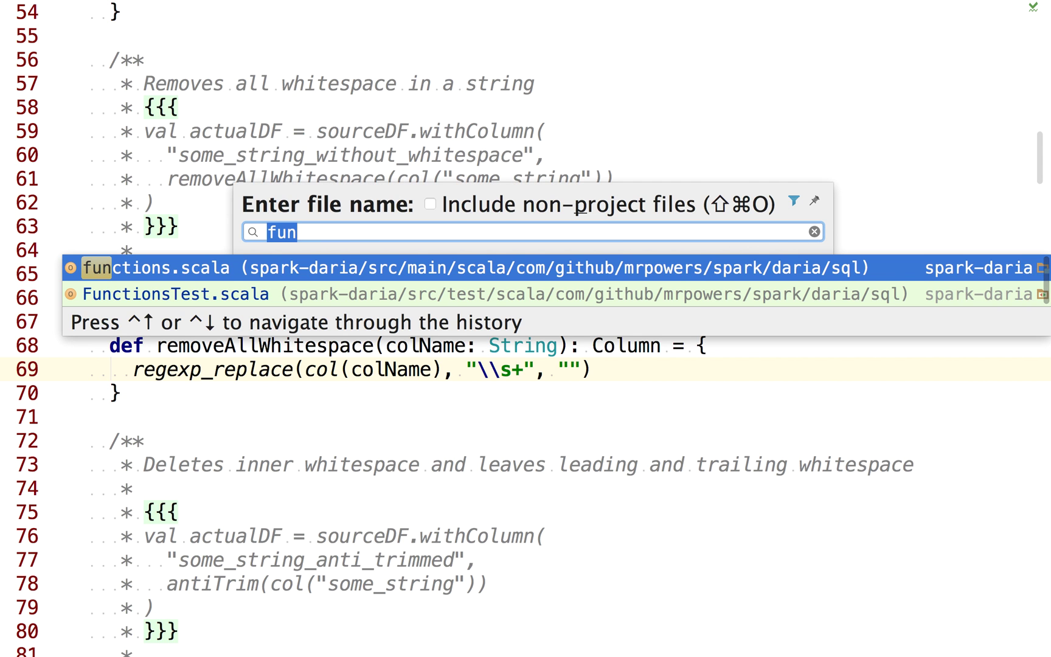
{"action": "key", "text": "Down"}
Open FunctionsTest.scala and highlight the import utest._ line
{"action": "key", "text": "Return"}
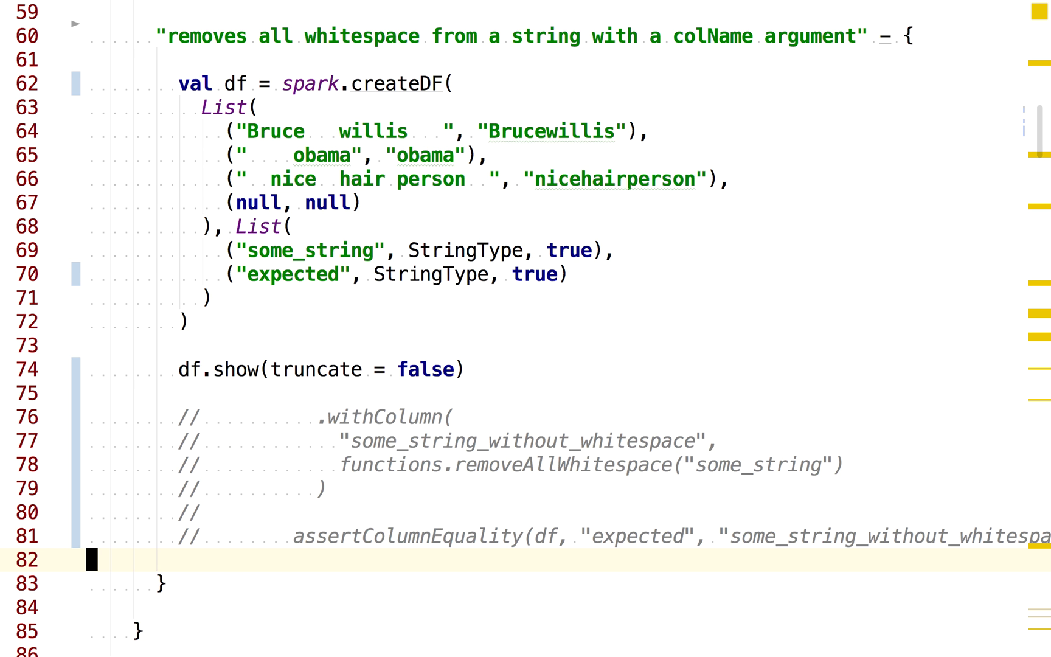
{"action": "key", "text": "g"}
{"action": "key", "text": "g"}
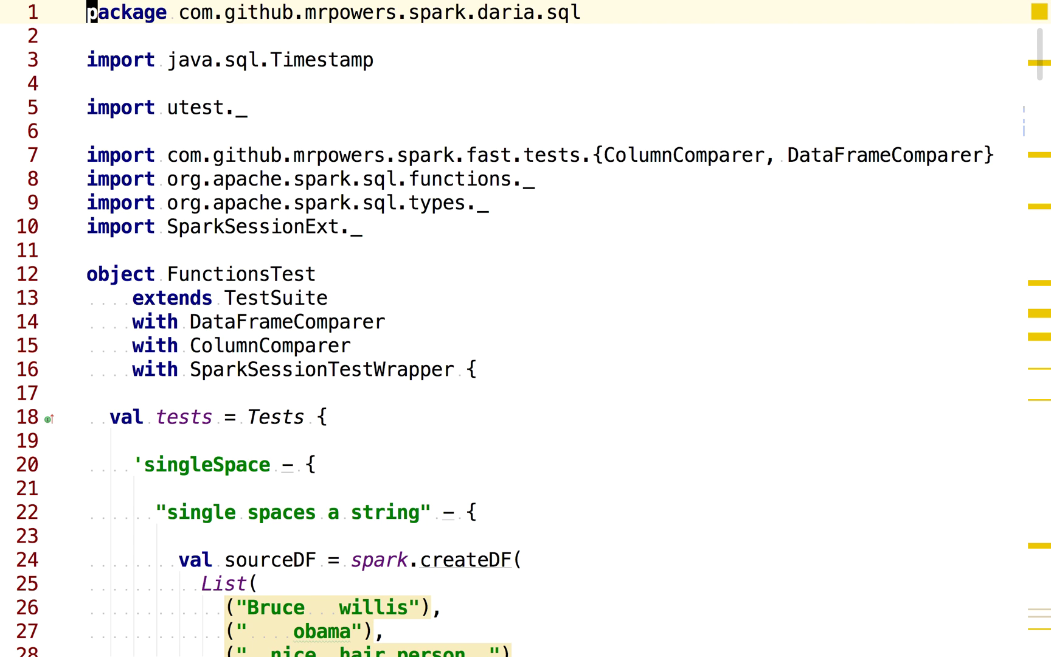
{"action": "key", "text": "j"}
{"action": "key", "text": "j"}
{"action": "key", "text": "j"}
{"action": "key", "text": "j"}
{"action": "key", "text": "shift+v"}
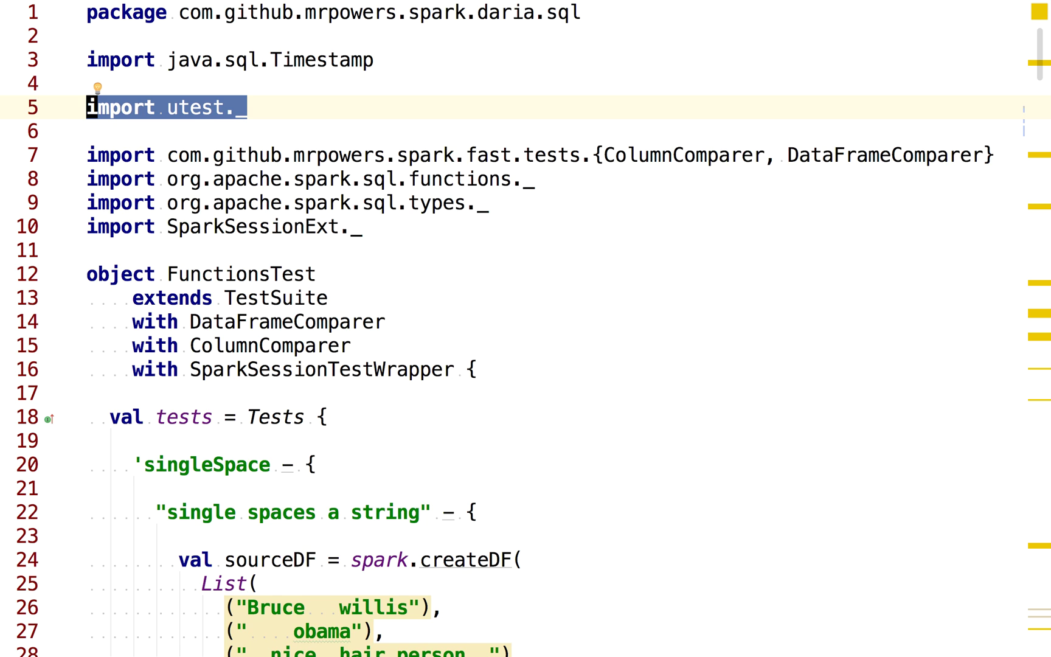
Highlight the object keyword and the FunctionsTest name
{"action": "key", "text": "Escape"}
{"action": "key", "text": "j"}
{"action": "key", "text": "j"}
{"action": "key", "text": "j"}
{"action": "key", "text": "j"}
{"action": "key", "text": "j"}
{"action": "key", "text": "j"}
{"action": "key", "text": "v"}
{"action": "key", "text": "e"}
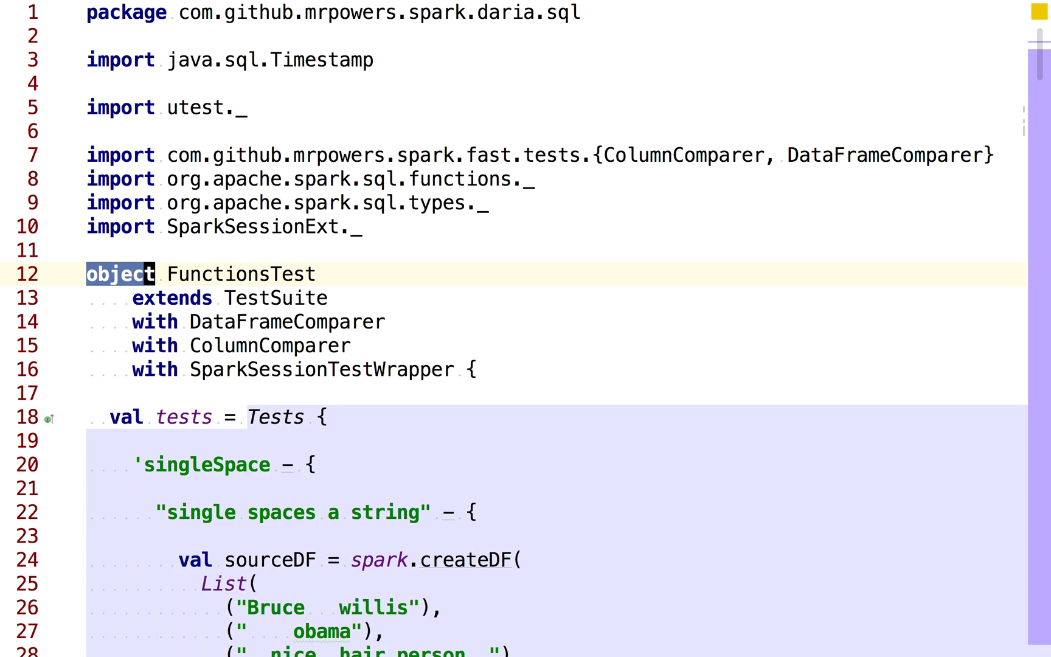
{"action": "key", "text": "Escape"}
{"action": "key", "text": "l"}
{"action": "key", "text": "l"}
{"action": "key", "text": "v"}
{"action": "key", "text": "e"}
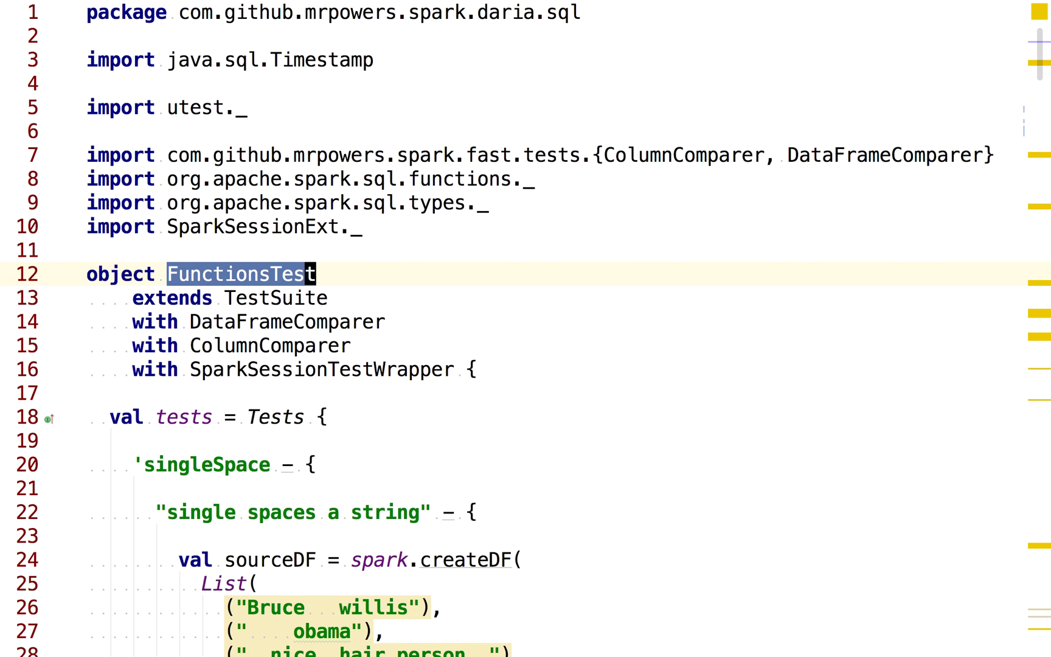
Highlight the Test part of the name, then the whole object FunctionsTest line
{"action": "key", "text": "Escape"}
{"action": "key", "text": "h"}
{"action": "key", "text": "h"}
{"action": "key", "text": "h"}
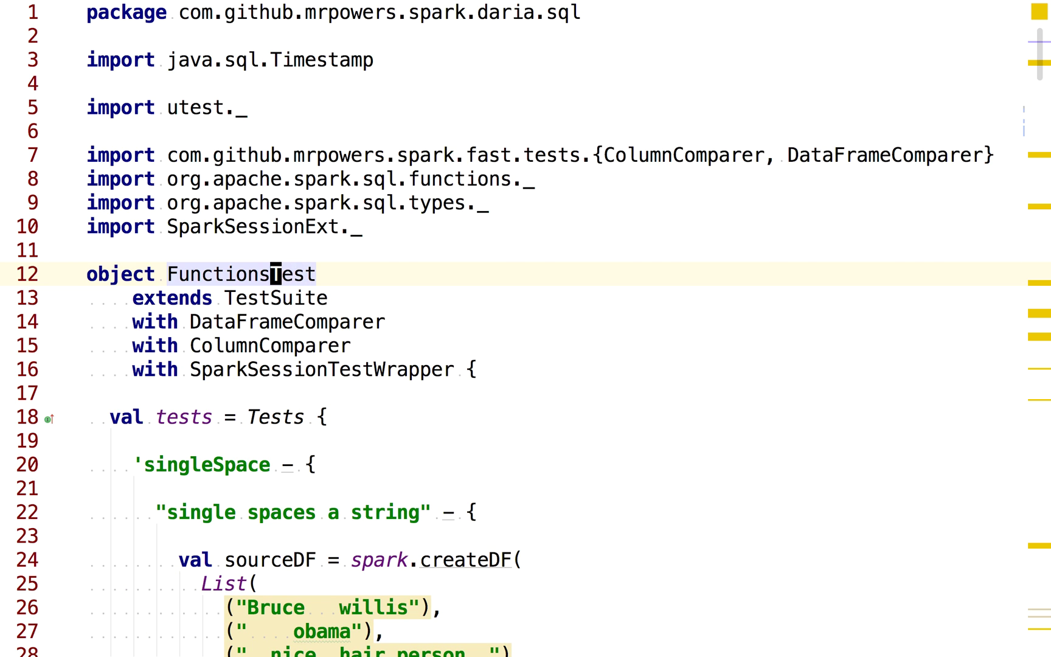
{"action": "key", "text": "v"}
{"action": "key", "text": "e"}
{"action": "key", "text": "Escape"}
{"action": "key", "text": "0"}
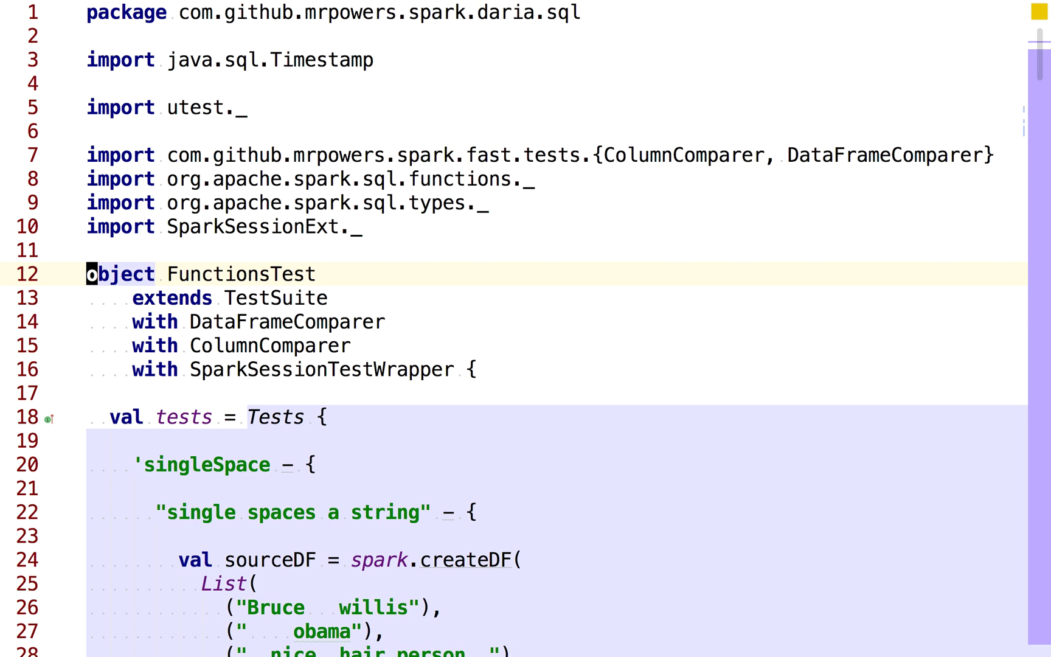
{"action": "key", "text": "v"}
{"action": "key", "text": "e"}
{"action": "key", "text": "e"}
Highlight TestSuite as the parent type in the extends line
{"action": "key", "text": "Escape"}
{"action": "key", "text": "j"}
{"action": "key", "text": "w"}
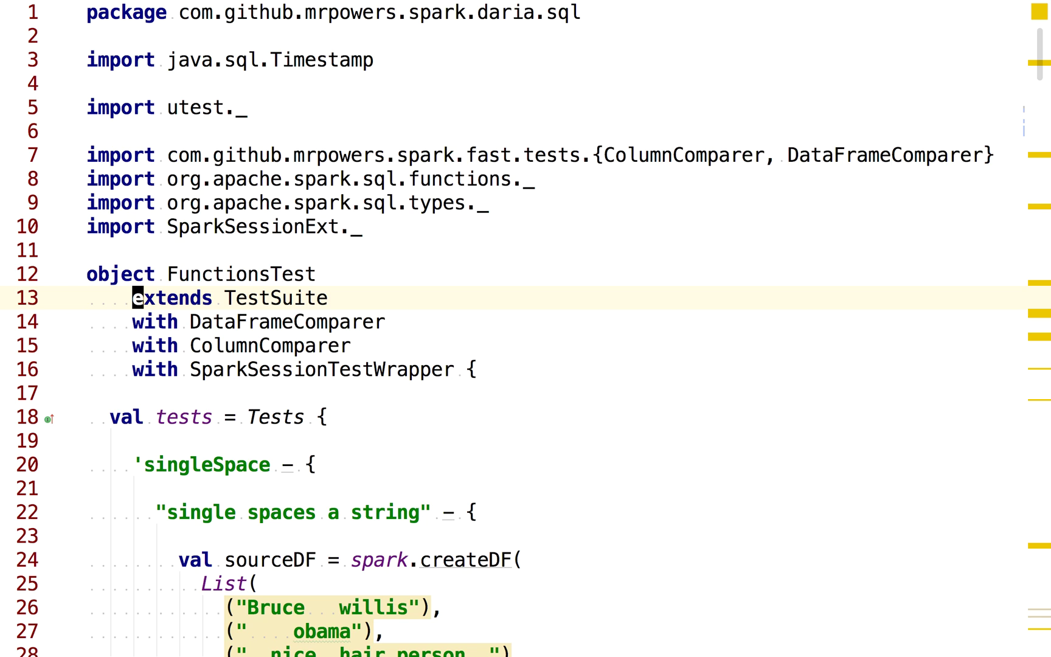
{"action": "key", "text": "w"}
{"action": "key", "text": "w"}
{"action": "key", "text": "b"}
{"action": "key", "text": "v"}
{"action": "key", "text": "e"}
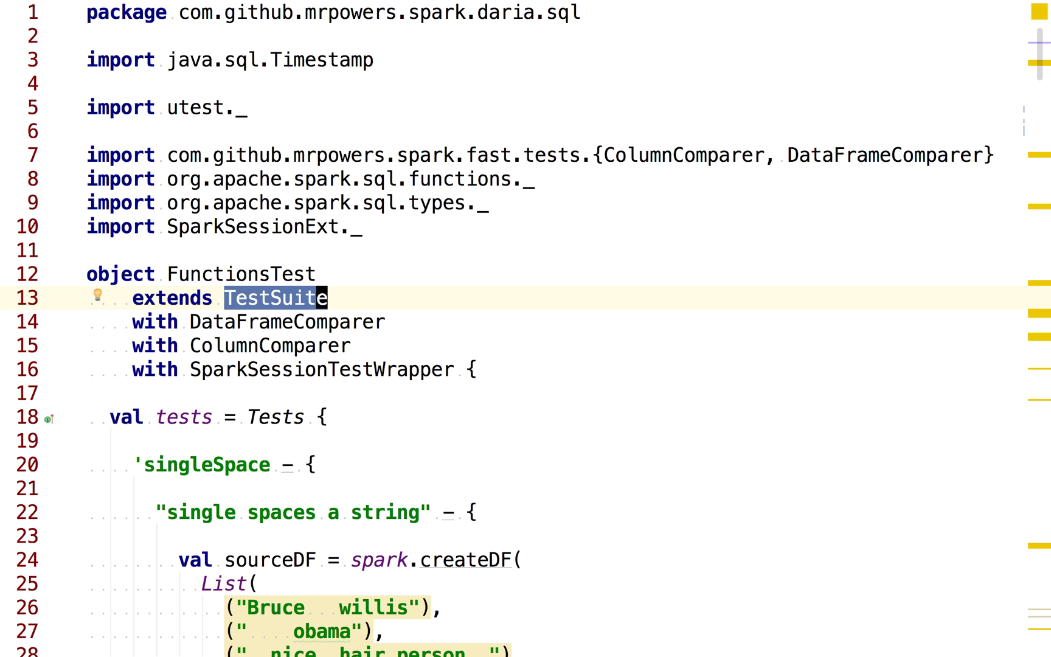
Highlight the val tests = Tests block definition
{"action": "key", "text": "Escape"}
{"action": "key", "text": "j"}
{"action": "key", "text": "j"}
{"action": "key", "text": "j"}
{"action": "key", "text": "j"}
{"action": "key", "text": "j"}
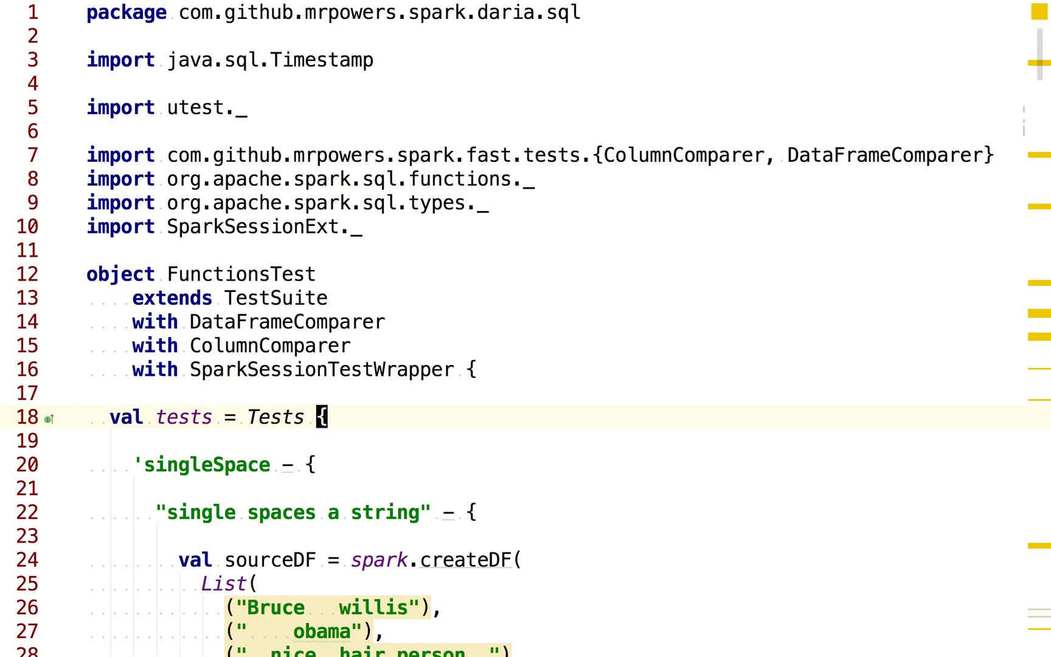
{"action": "key", "text": "0"}
{"action": "key", "text": "w"}
{"action": "key", "text": "V"}
{"action": "key", "text": "%"}
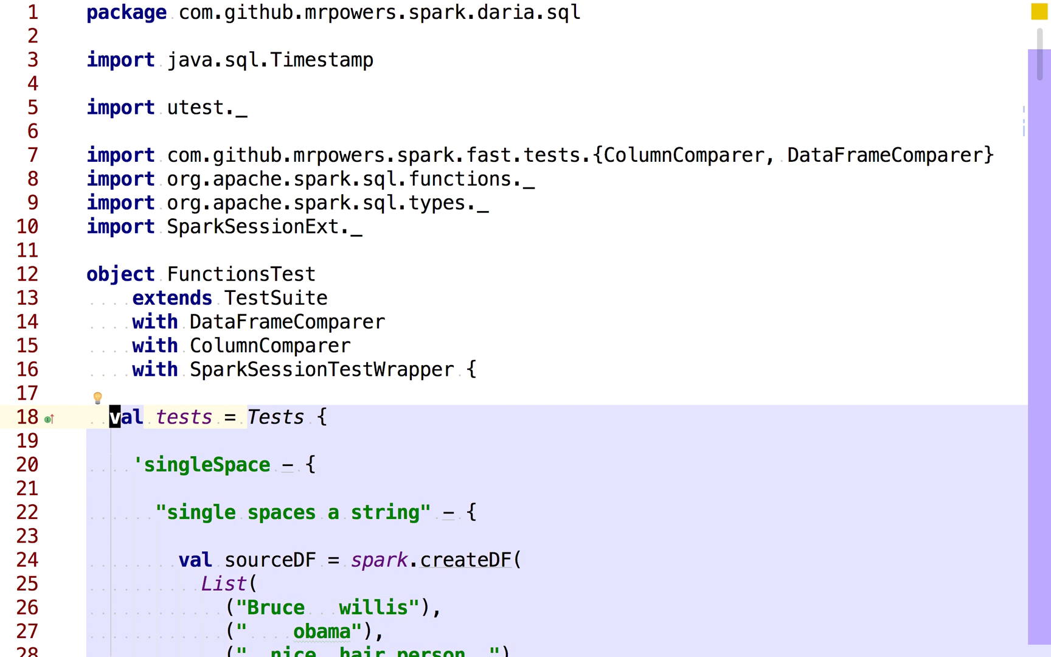
{"action": "key", "text": "w"}
{"action": "key", "text": "w"}
{"action": "key", "text": "Escape"}
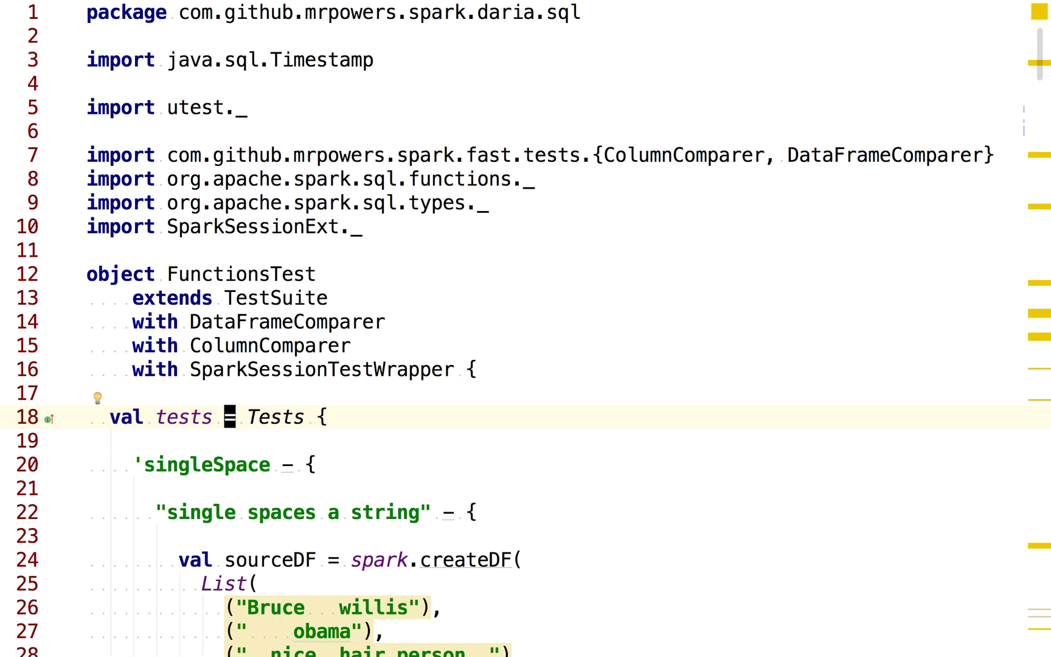
{"action": "key", "text": "slash"}
{"action": "type", "text": "remove"}
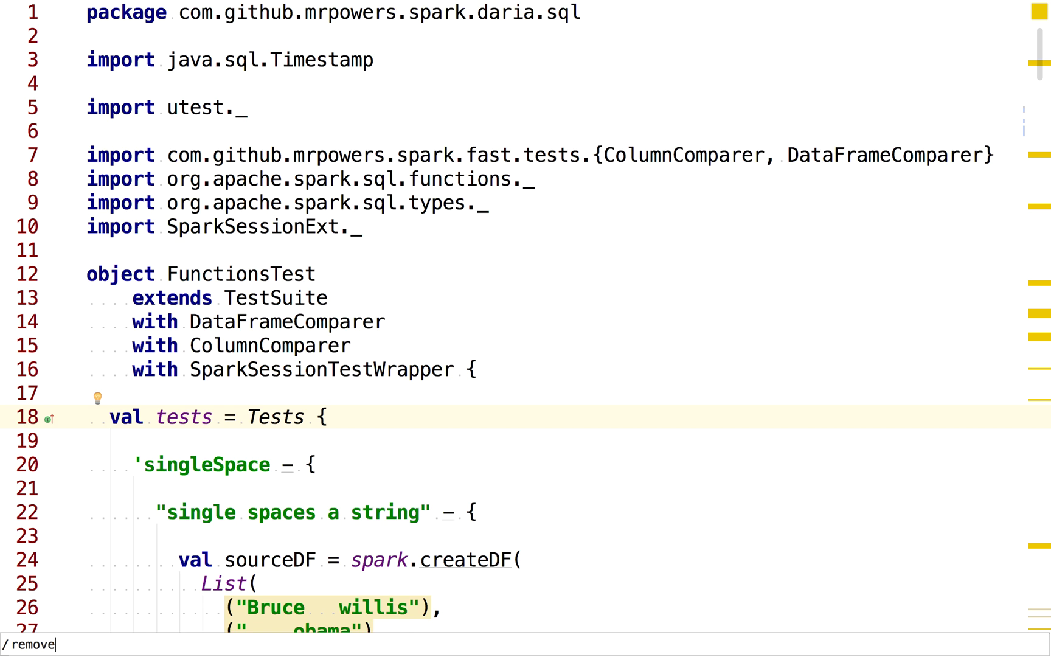
{"action": "type", "text": "All"}
{"action": "key", "text": "Return"}
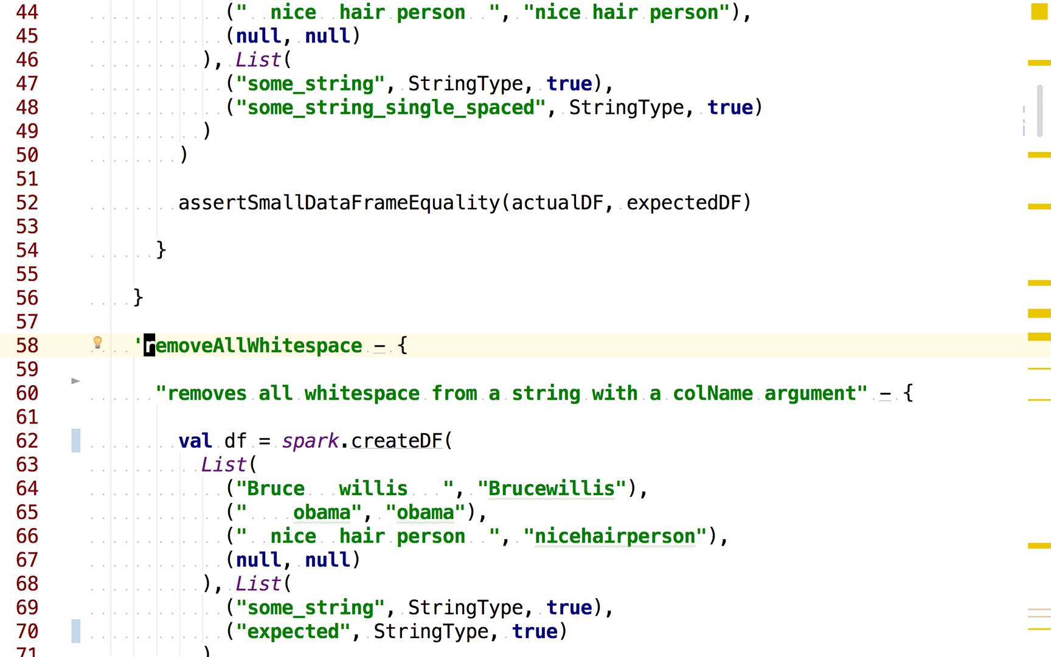
{"action": "key", "text": "z"}
{"action": "key", "text": "t"}
{"action": "key", "text": "j"}
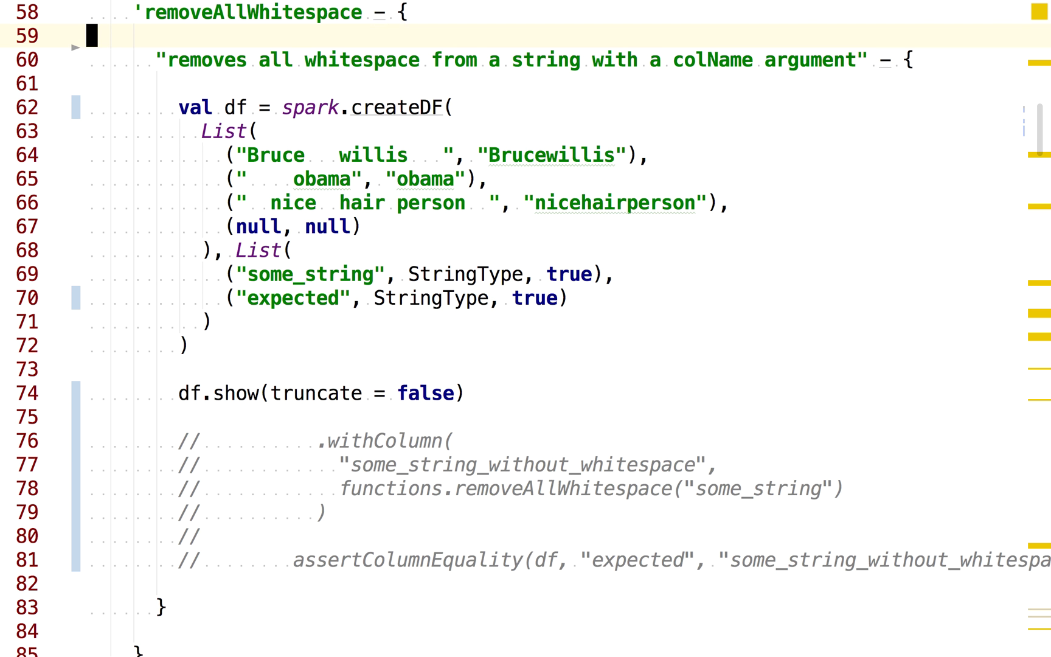
{"action": "key", "text": "j"}
{"action": "key", "text": "k"}
{"action": "key", "text": "k"}
{"action": "key", "text": "k"}
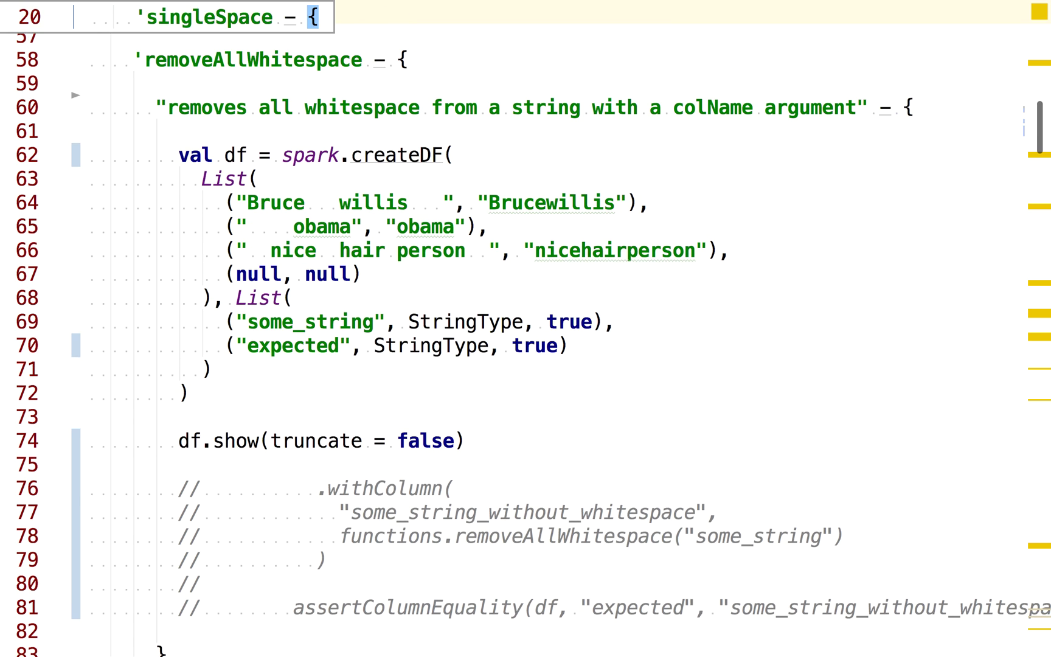
{"action": "key", "text": "j"}
{"action": "key", "text": "j"}
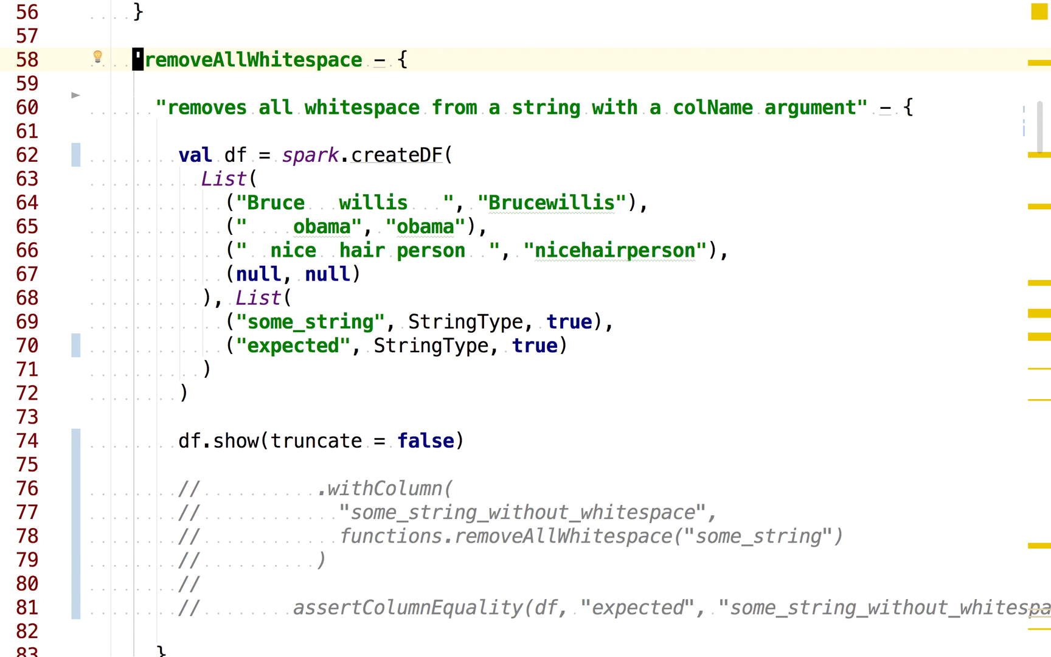
{"action": "key", "text": "l"}
{"action": "key", "text": "v"}
{"action": "key", "text": "e"}
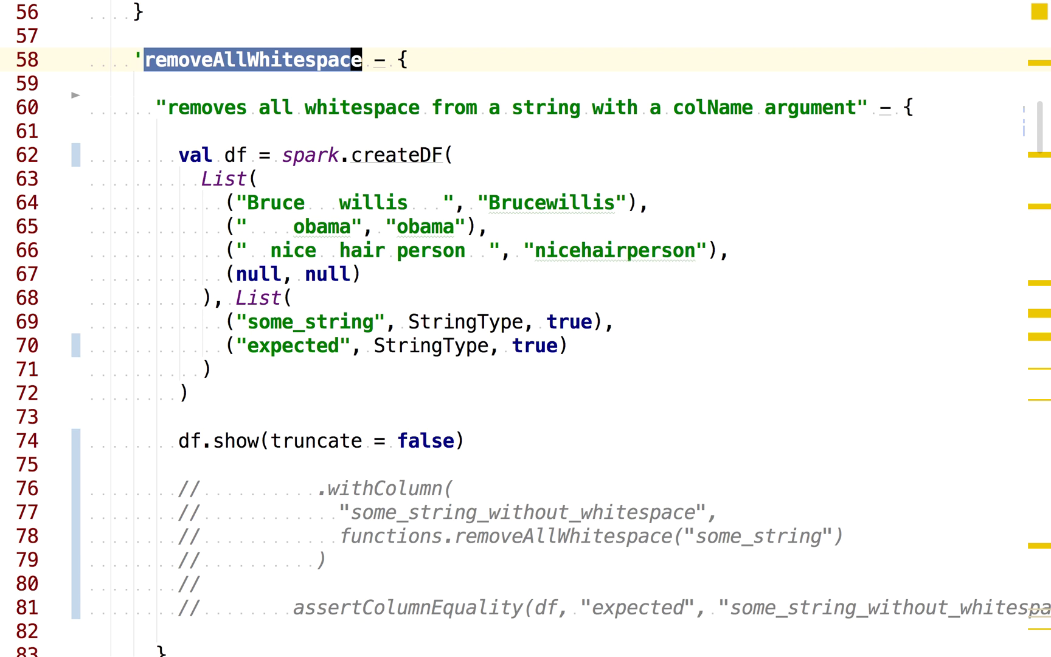
{"action": "key", "text": "Escape"}
{"action": "key", "text": "asciicircum"}
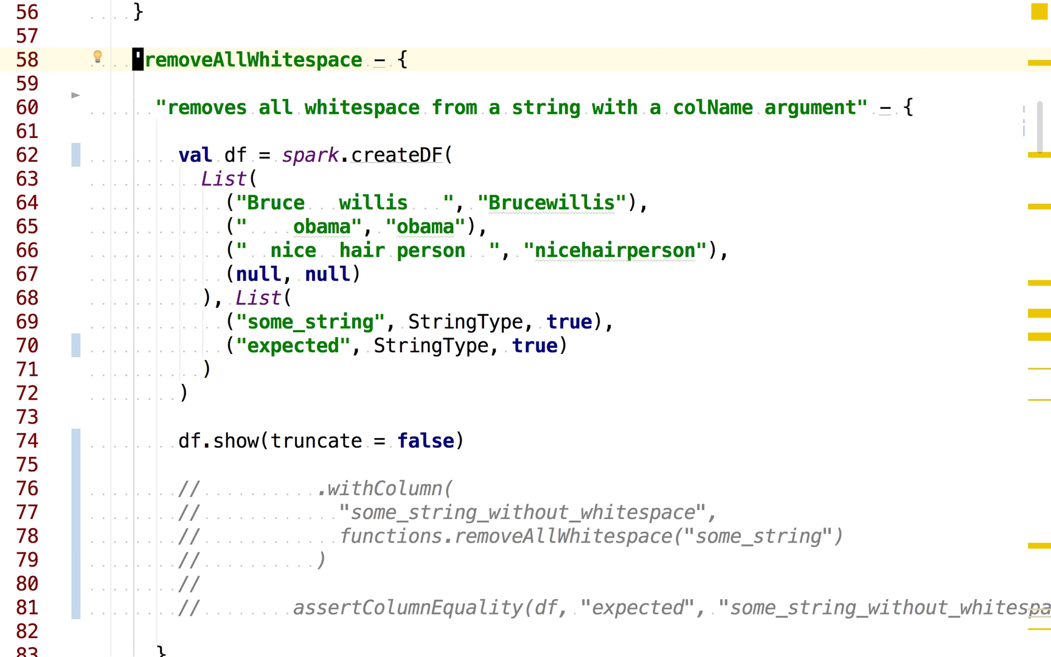
{"action": "type", "text": "s\""}
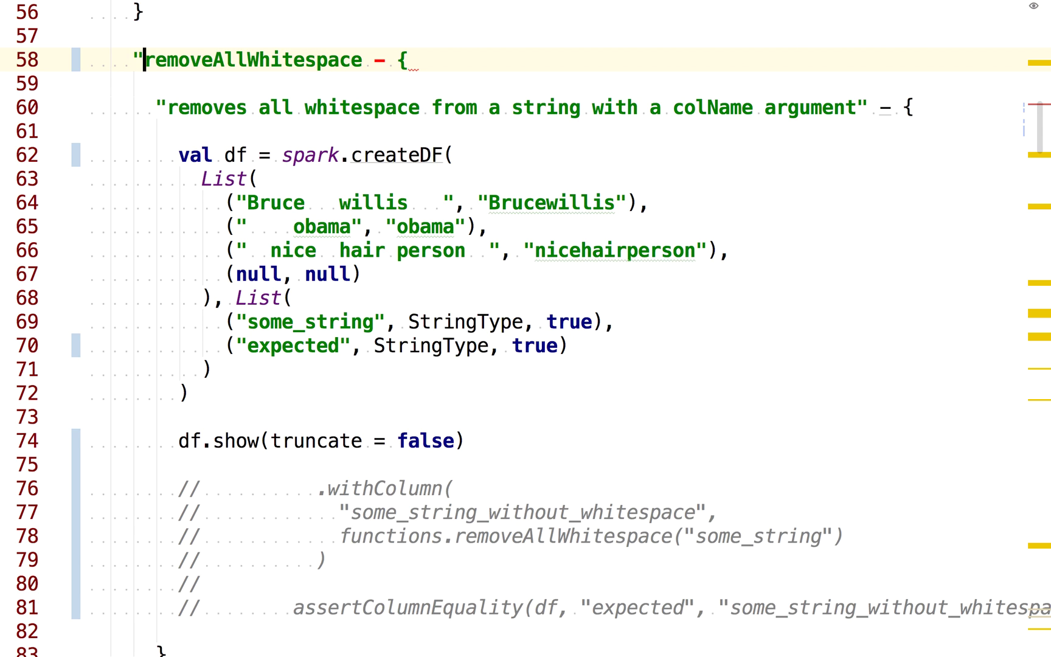
{"action": "key", "text": "Escape"}
{"action": "type", "text": "espace\""}
{"action": "key", "text": "Escape"}
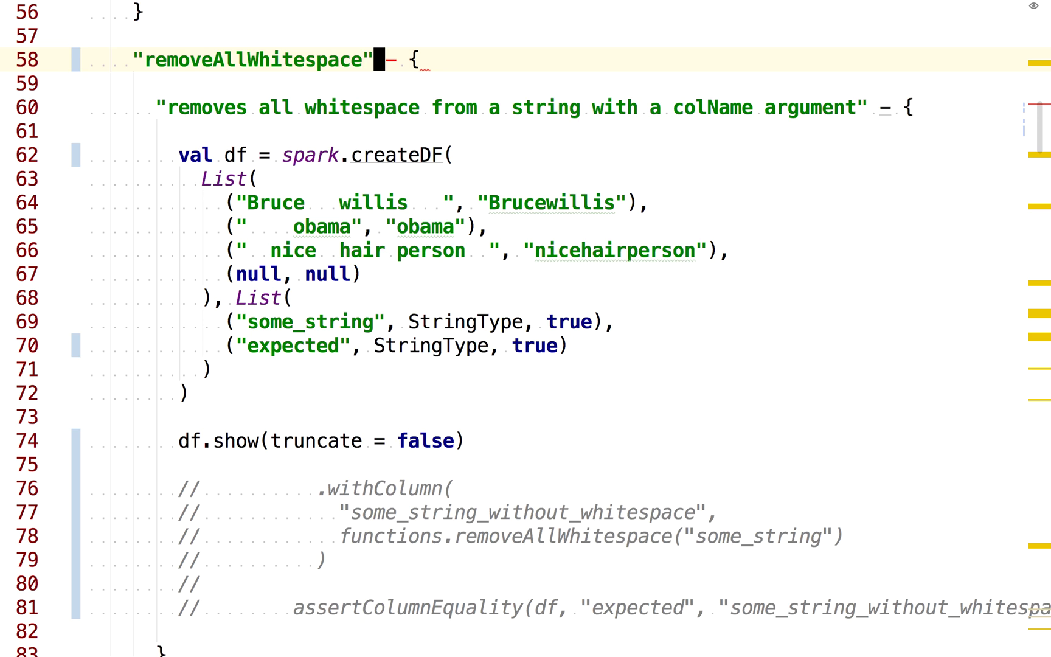
{"action": "key", "text": "u"}
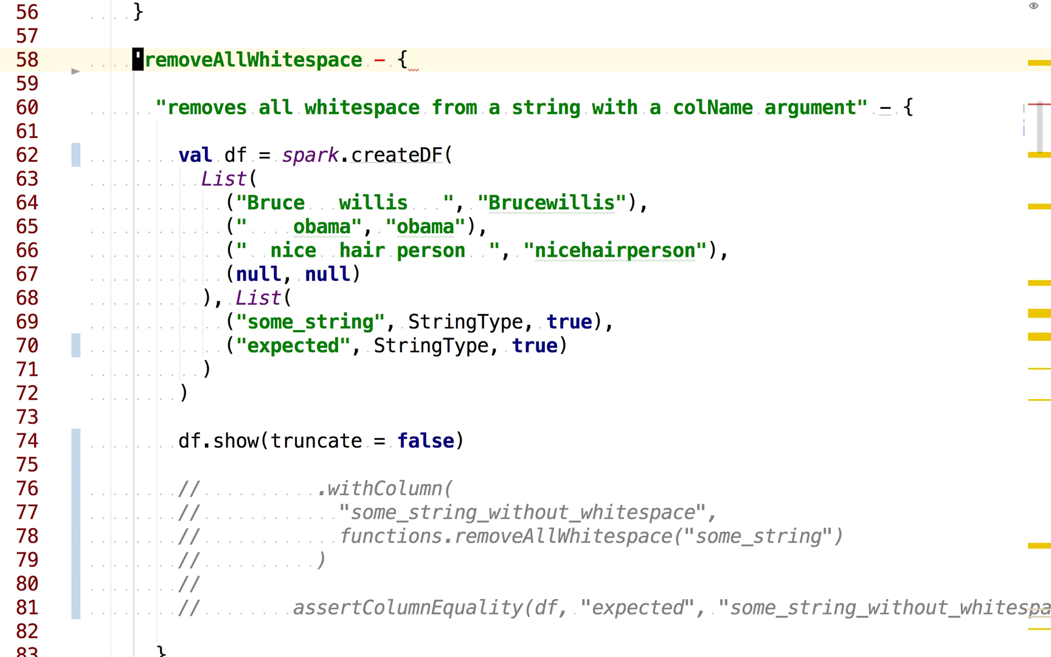
{"action": "key", "text": "j"}
{"action": "key", "text": "j"}
{"action": "key", "text": "j"}
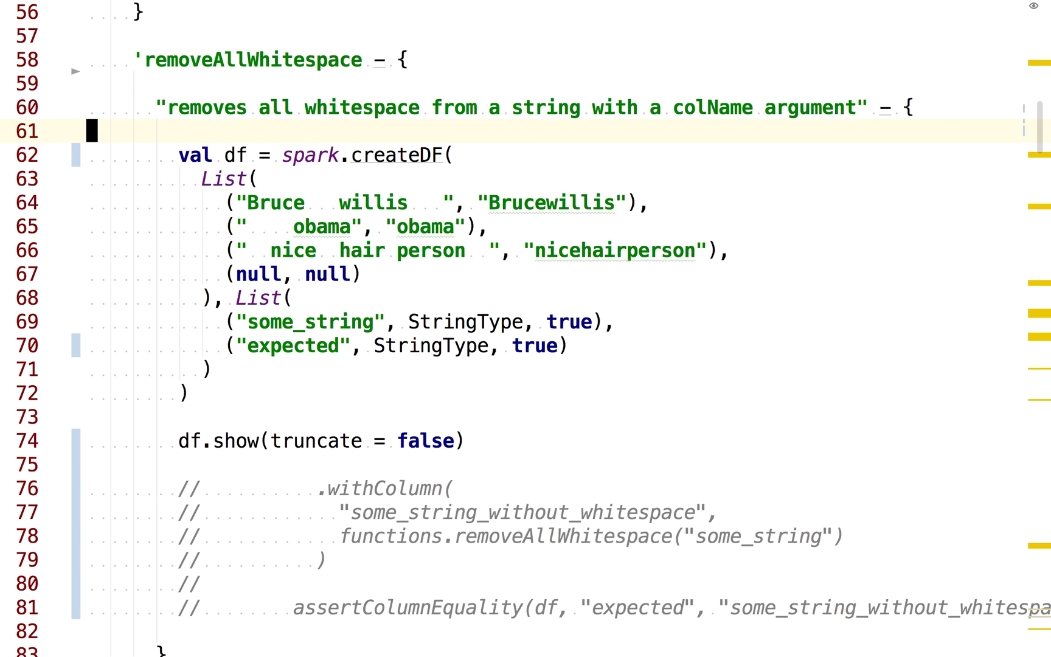
{"action": "key", "text": "k"}
{"action": "key", "text": "k"}
{"action": "key", "text": "k"}
{"action": "key", "text": "l"}
{"action": "key", "text": "l"}
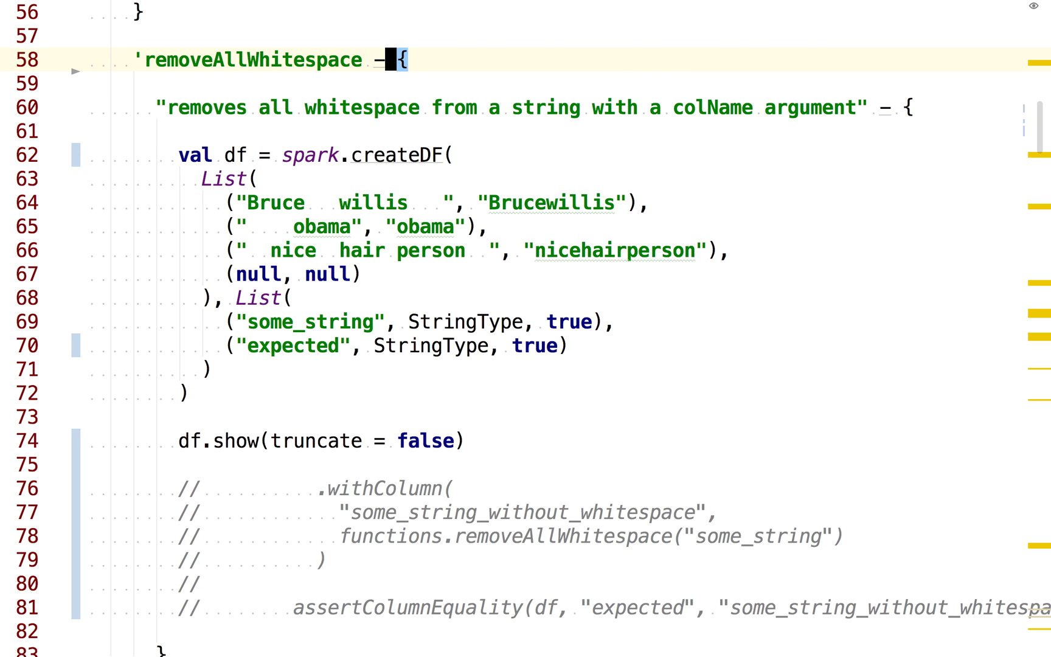
{"action": "key", "text": "h"}
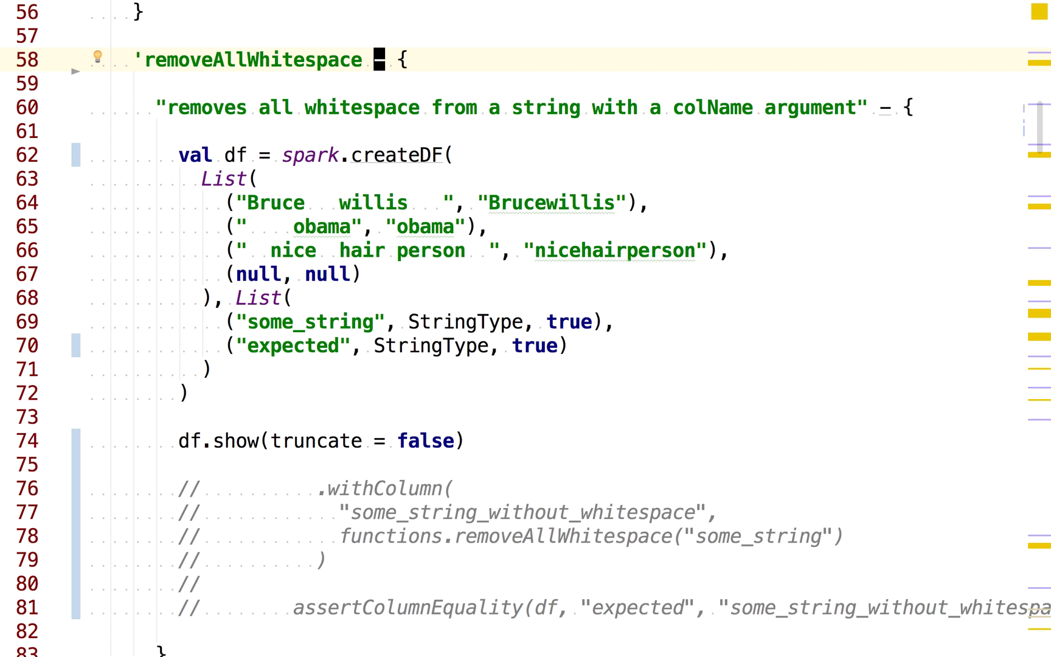
{"action": "key", "text": "Down"}
{"action": "key", "text": "Down"}
Look over the input List on line 63 and the commented lines toward assertColumnEquality
{"action": "key", "text": "Up"}
{"action": "key", "text": "Up"}
{"action": "key", "text": "Up"}
{"action": "key", "text": "Down"}
{"action": "key", "text": "Down"}
{"action": "key", "text": "Up"}
{"action": "key", "text": "Down"}
{"action": "key", "text": "Down"}
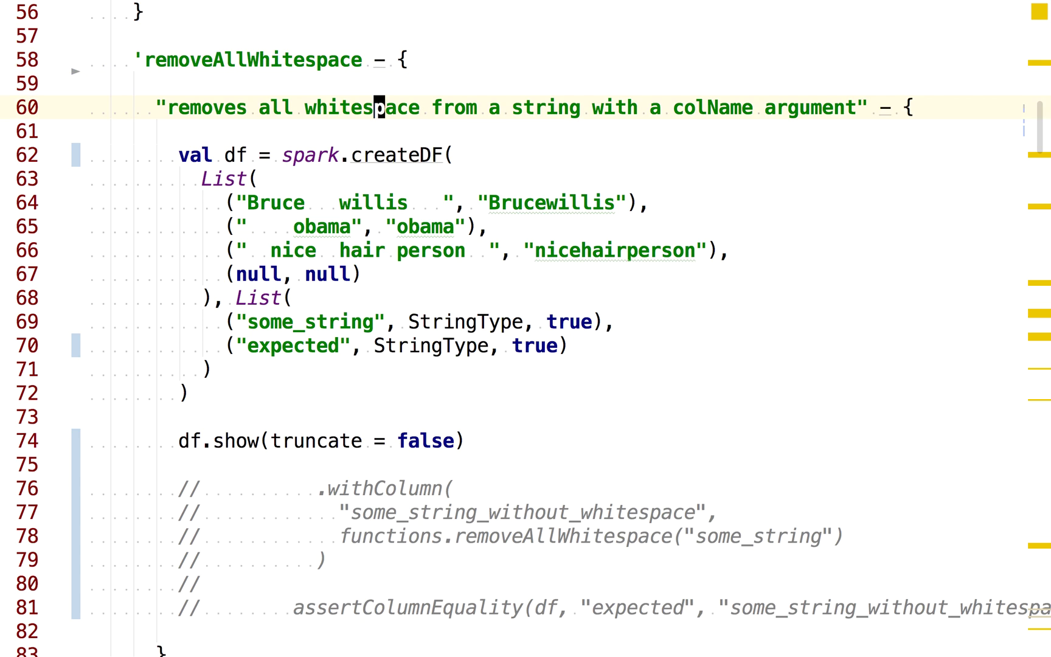
{"action": "key", "text": "Down"}
{"action": "key", "text": "Down"}
{"action": "key", "text": "Down"}
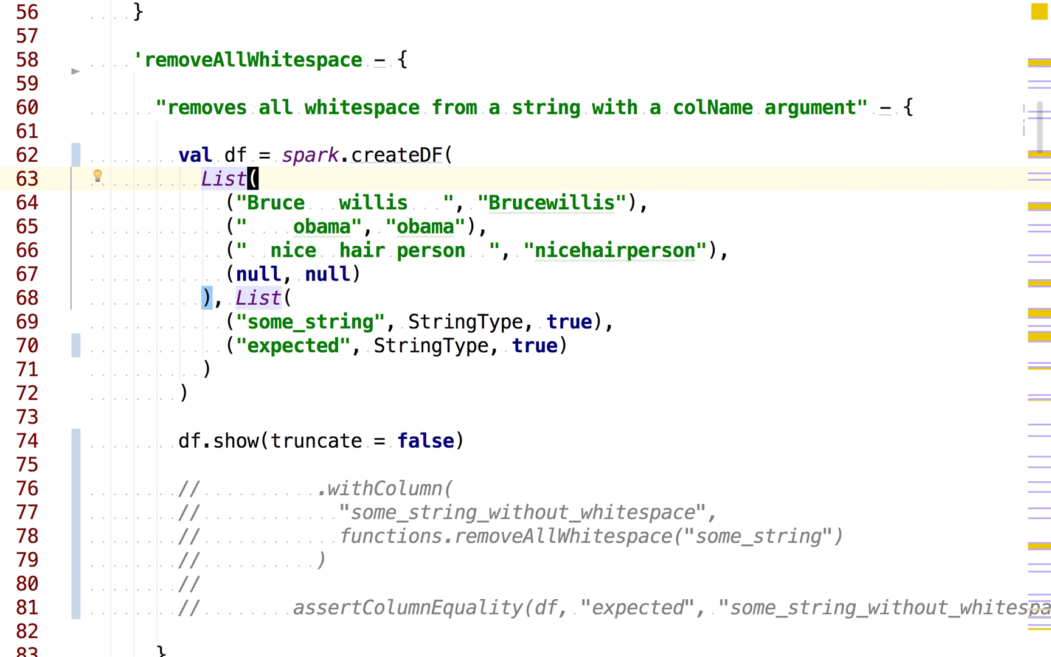
{"action": "key", "text": "Down"}
{"action": "key", "text": "Down"}
{"action": "key", "text": "Down"}
{"action": "key", "text": "Down"}
{"action": "key", "text": "Down"}
{"action": "key", "text": "Down"}
{"action": "key", "text": "Down"}
{"action": "key", "text": "Down"}
{"action": "key", "text": "Down"}
{"action": "key", "text": "Down"}
{"action": "key", "text": "Down"}
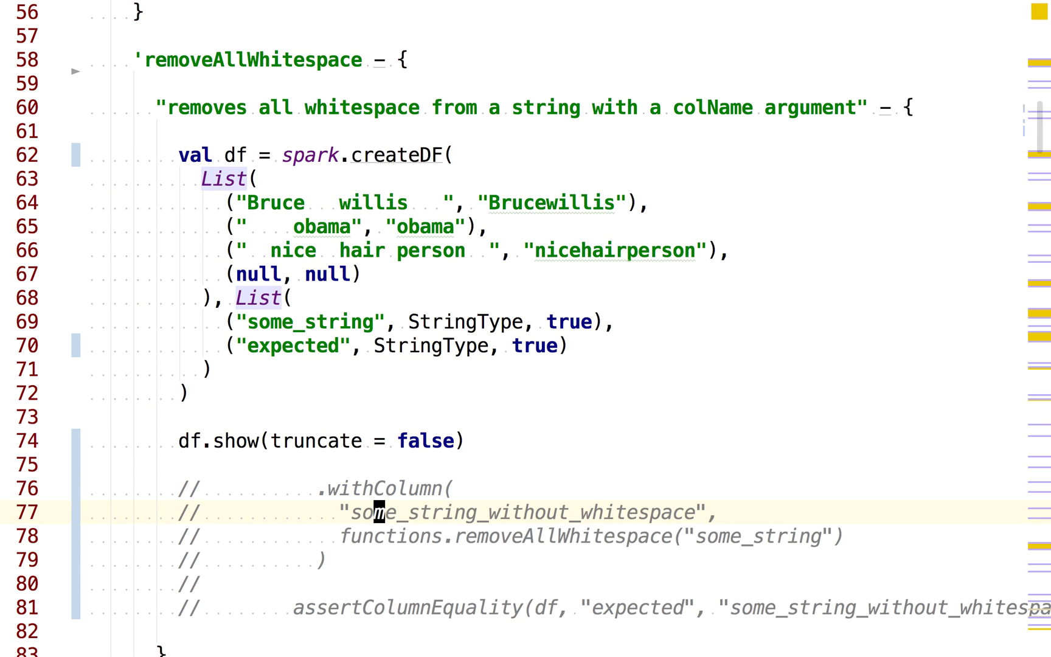
{"action": "key", "text": "Down"}
{"action": "key", "text": "Down"}
{"action": "key", "text": "Down"}
{"action": "key", "text": "Down"}
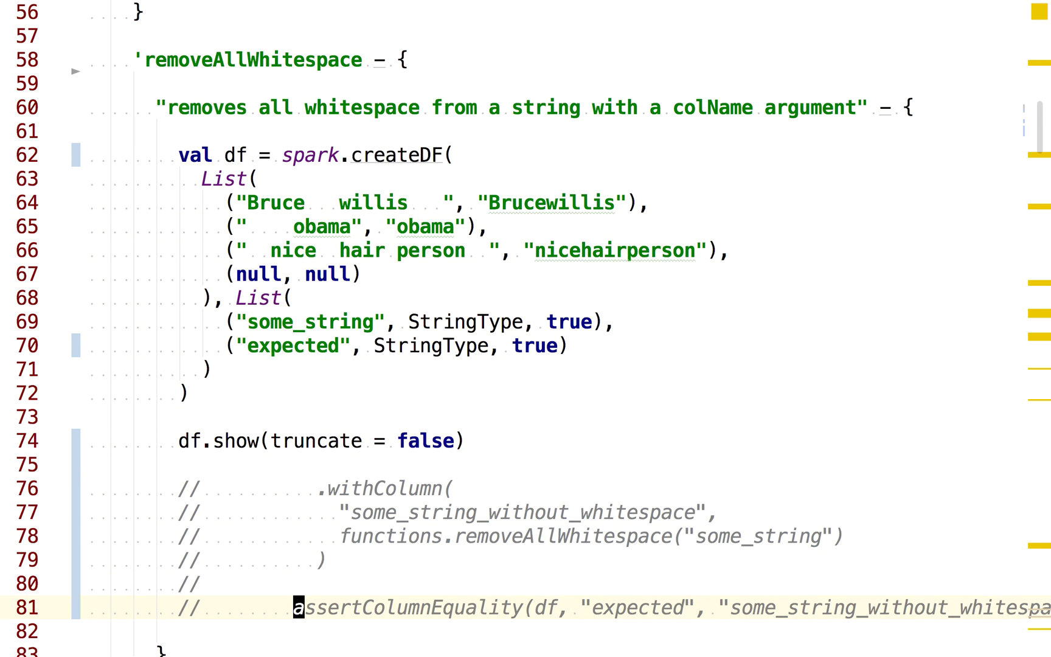
{"action": "key", "text": "v"}
{"action": "key", "text": "e"}
{"action": "key", "text": "Escape"}
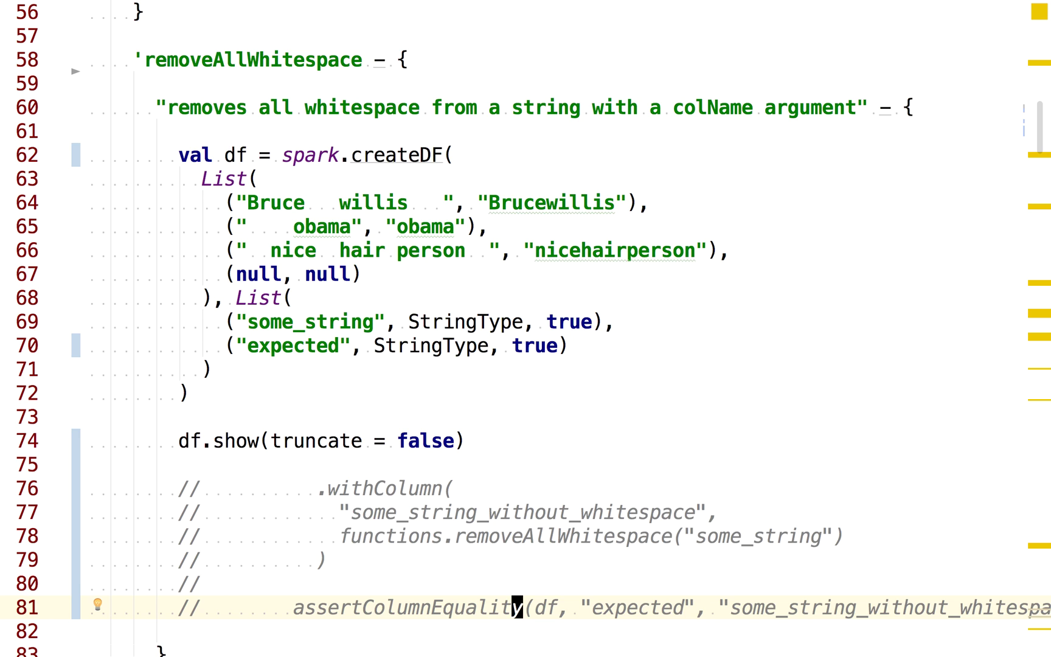
Review the some_string schema row and the Bruce row's expected value Brucewillis
{"action": "key", "text": "Up"}
{"action": "key", "text": "Up"}
{"action": "key", "text": "Up"}
{"action": "key", "text": "Up"}
{"action": "key", "text": "Up"}
{"action": "key", "text": "Up"}
{"action": "key", "text": "Up"}
{"action": "key", "text": "Up"}
{"action": "key", "text": "Up"}
{"action": "key", "text": "Up"}
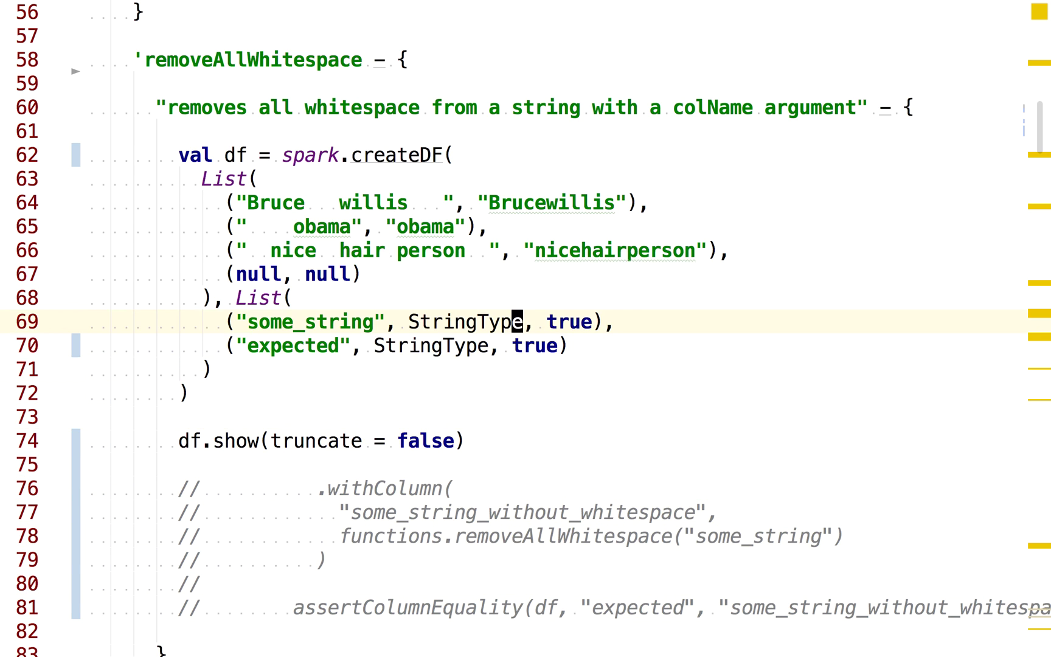
{"action": "key", "text": "Up"}
{"action": "key", "text": "Up"}
{"action": "key", "text": "Up"}
{"action": "key", "text": "Up"}
{"action": "key", "text": "Up"}
{"action": "key", "text": "Down"}
{"action": "key", "text": "Home"}
{"action": "key", "text": "Home"}
{"action": "key", "text": "Right"}
{"action": "key", "text": "Right"}
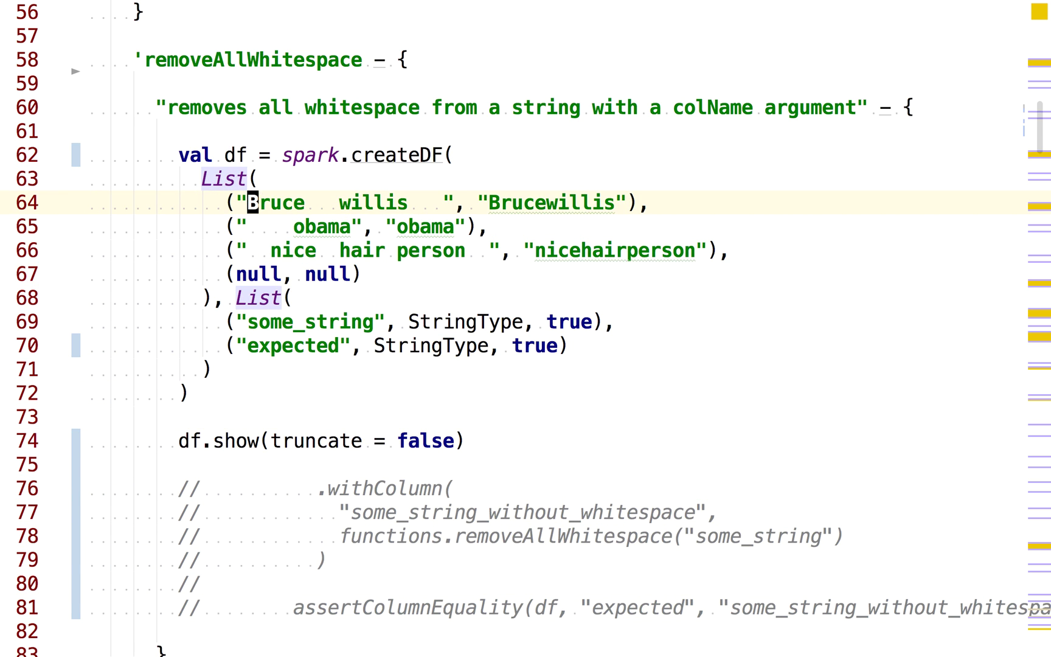
{"action": "key", "text": "Right"}
{"action": "key", "text": "Right"}
{"action": "key", "text": "Right"}
{"action": "key", "text": "Right"}
{"action": "key", "text": "Right"}
{"action": "key", "text": "Right"}
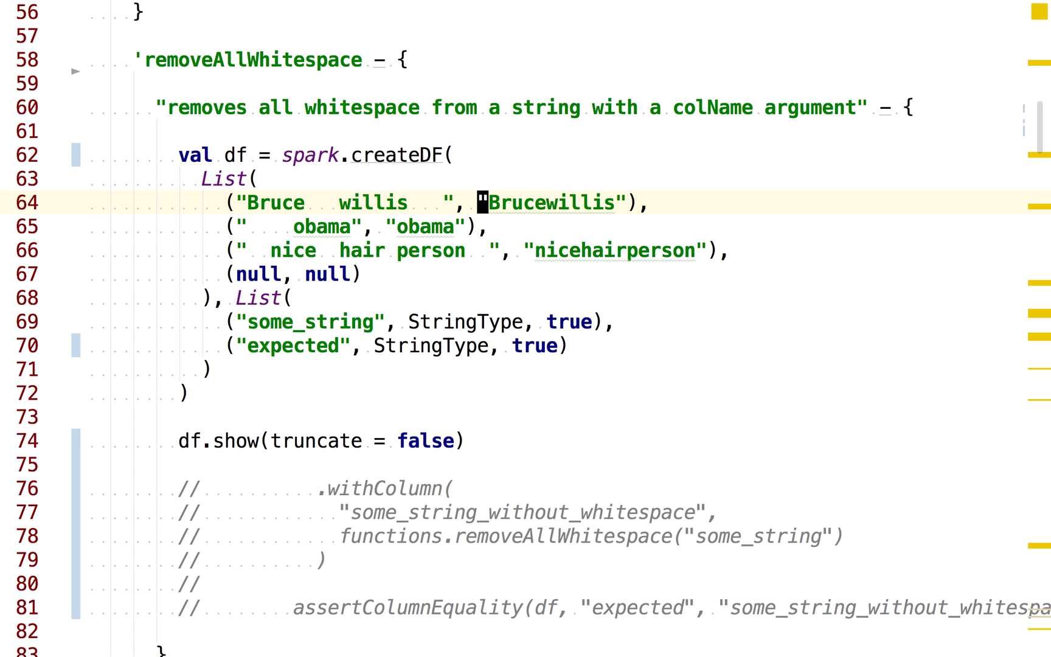
Select the commented withColumn block on lines 76–79
{"action": "key", "text": "Down"}
{"action": "key", "text": "Down"}
{"action": "key", "text": "Down"}
{"action": "key", "text": "Down"}
{"action": "key", "text": "Down"}
{"action": "key", "text": "Down"}
{"action": "key", "text": "Down"}
{"action": "key", "text": "Down"}
{"action": "key", "text": "Down"}
{"action": "key", "text": "Down"}
{"action": "key", "text": "Home"}
{"action": "key", "text": "shift+End"}
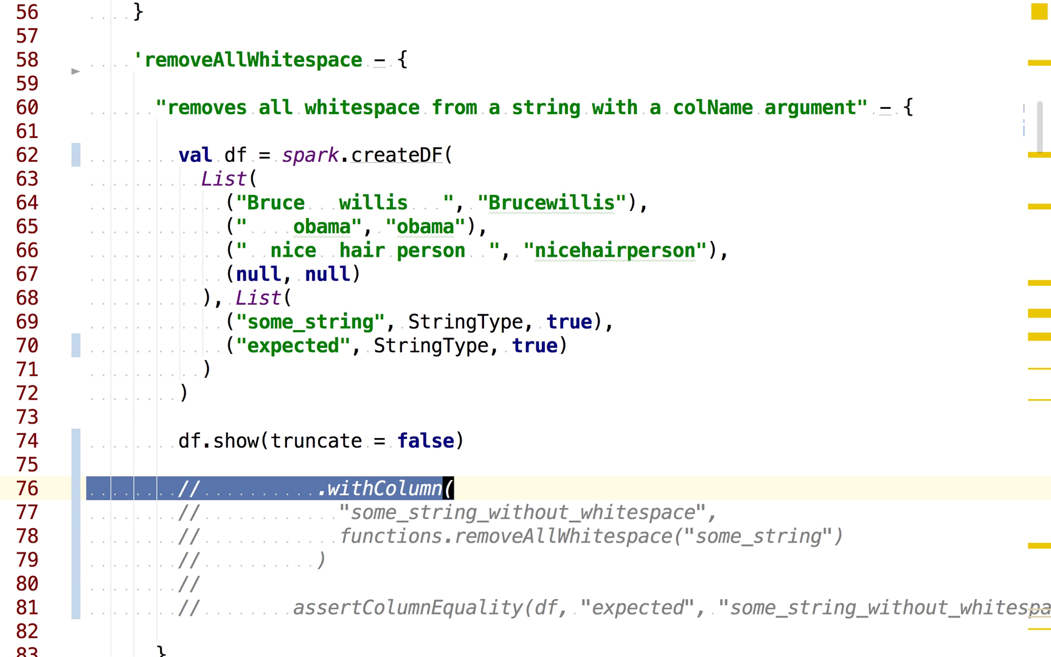
{"action": "key", "text": "shift+Down"}
{"action": "key", "text": "shift+Down"}
{"action": "key", "text": "shift+Down"}
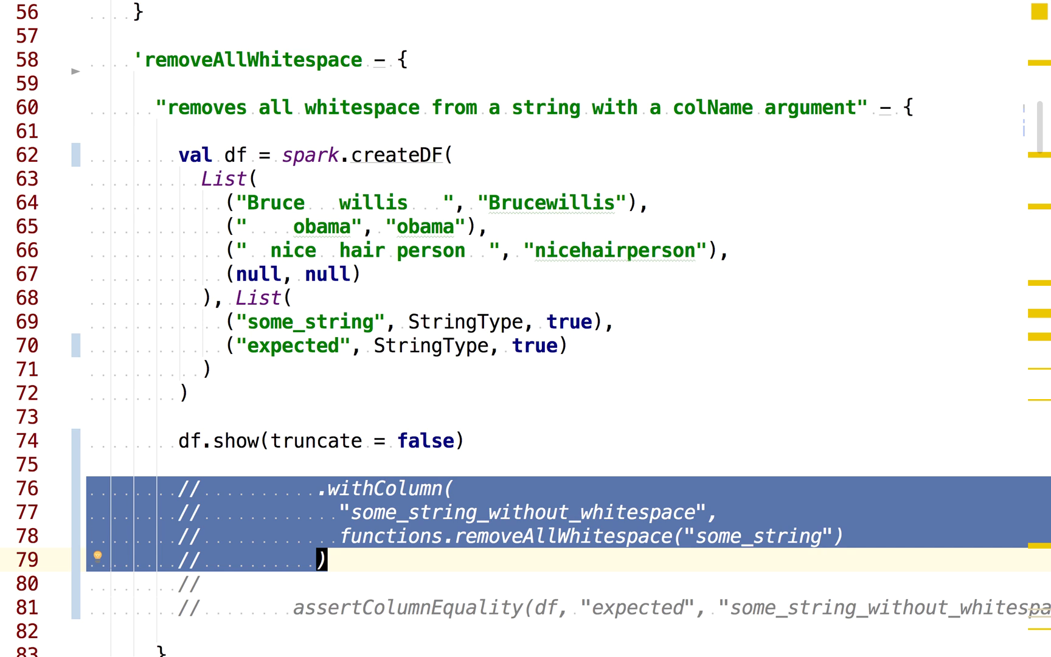
{"action": "key", "text": "Escape"}
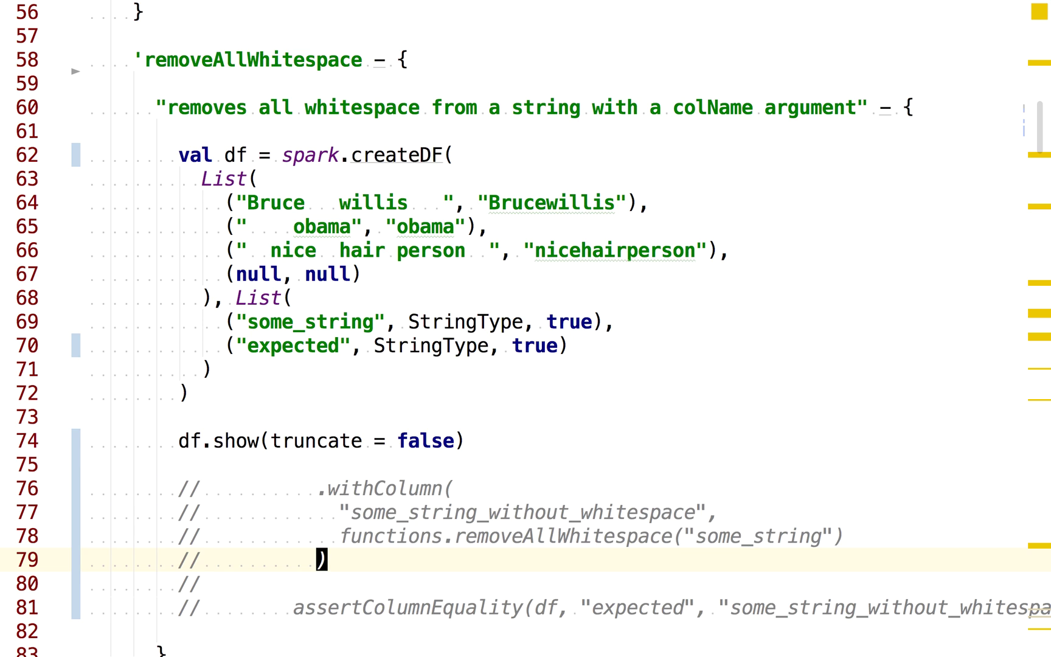
Select the whole createDF statement and the expected column definition on line 70
{"action": "key", "text": "Up"}
{"action": "key", "text": "Up"}
{"action": "key", "text": "Up"}
{"action": "key", "text": "Up"}
{"action": "key", "text": "Up"}
{"action": "key", "text": "Up"}
{"action": "key", "text": "Up"}
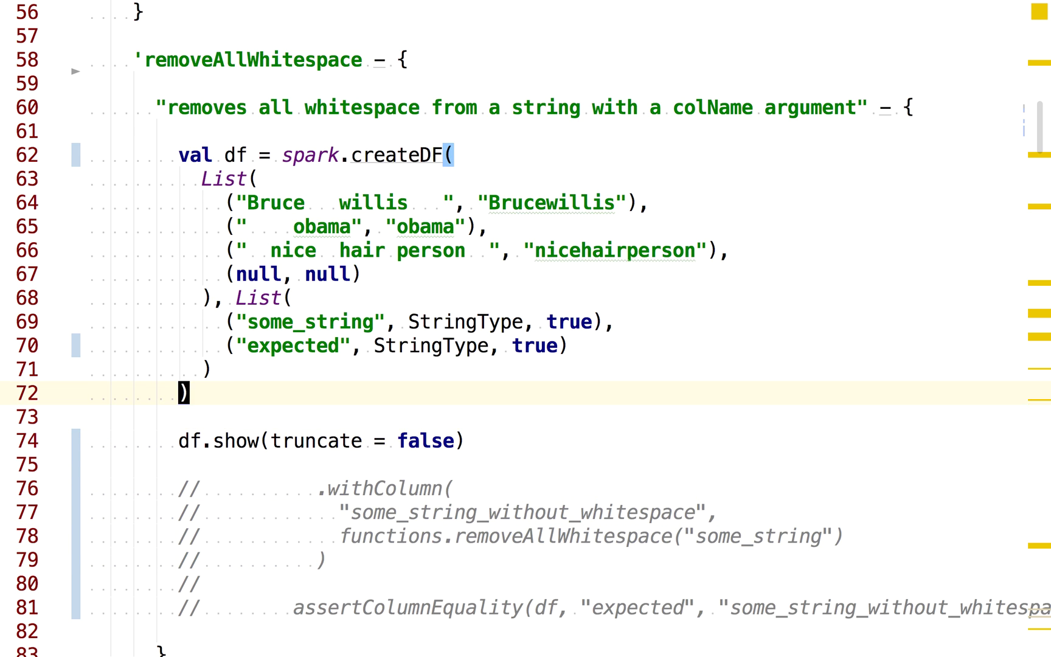
{"action": "key", "text": "Up"}
{"action": "key", "text": "Up"}
{"action": "key", "text": "Up"}
{"action": "key", "text": "Up"}
{"action": "key", "text": "Up"}
{"action": "key", "text": "Up"}
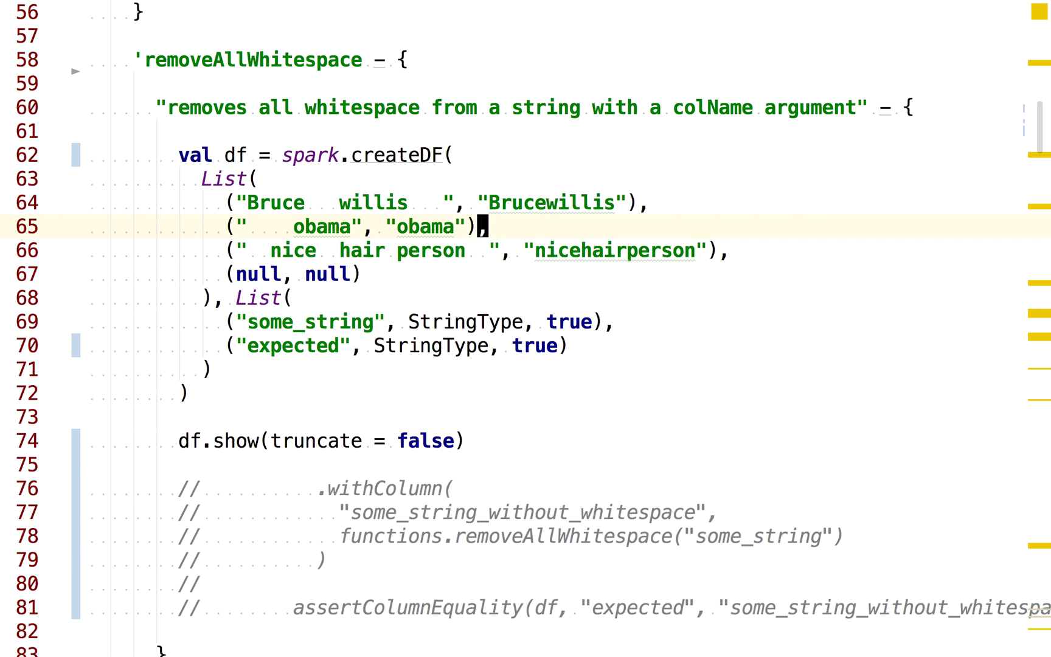
{"action": "key", "text": "Up"}
{"action": "key", "text": "Up"}
{"action": "key", "text": "Up"}
{"action": "key", "text": "ctrl+w"}
{"action": "key", "text": "ctrl+w"}
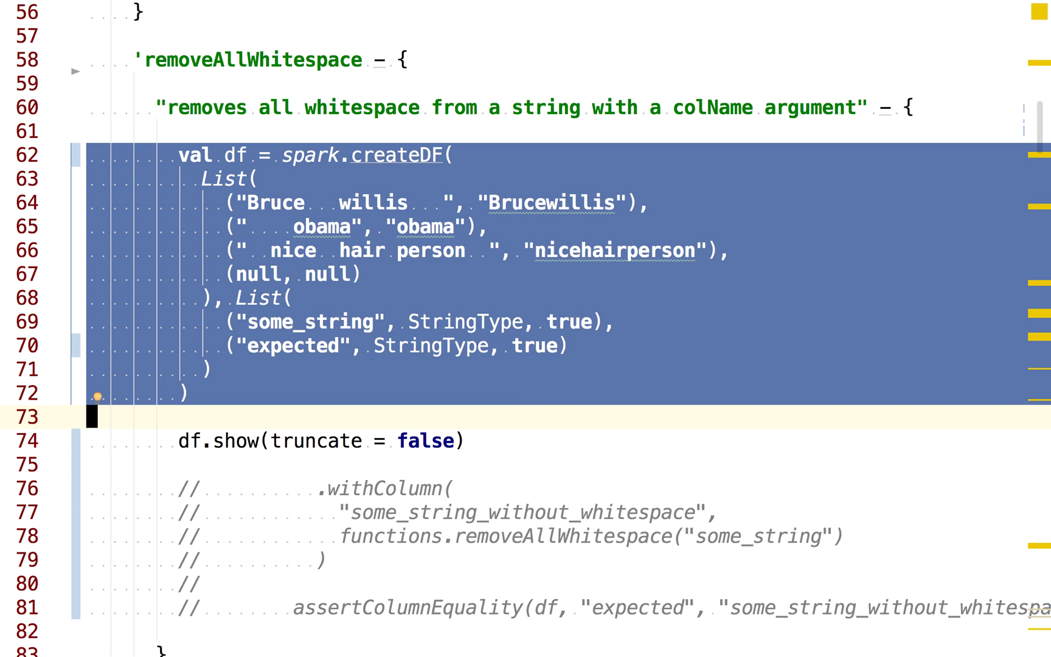
{"action": "key", "text": "Up"}
{"action": "key", "text": "Up"}
{"action": "key", "text": "Up"}
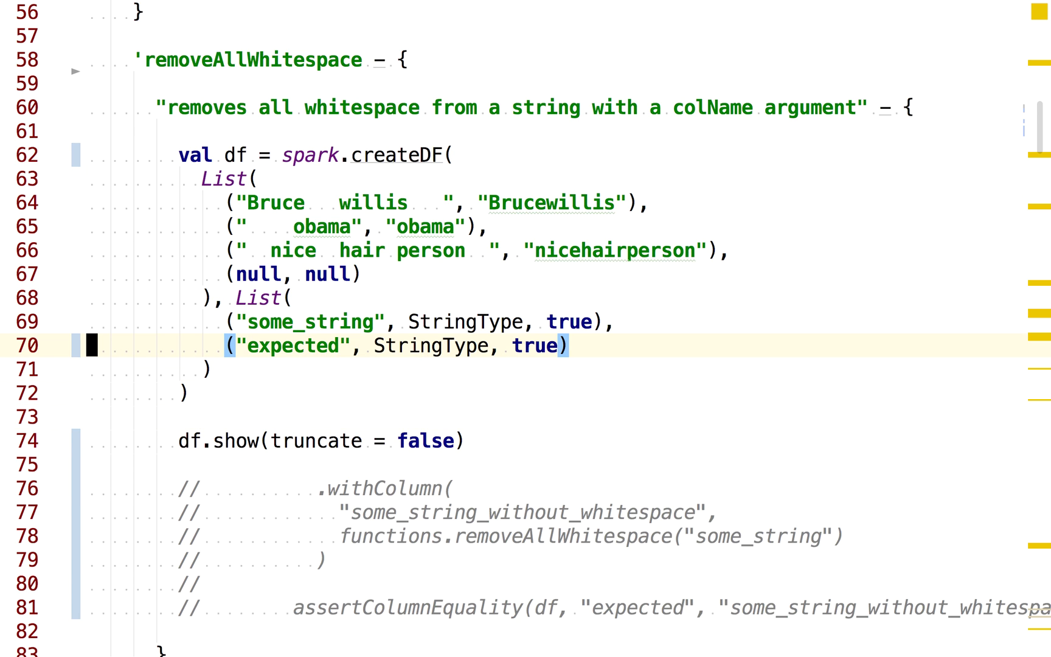
{"action": "key", "text": "shift+v"}
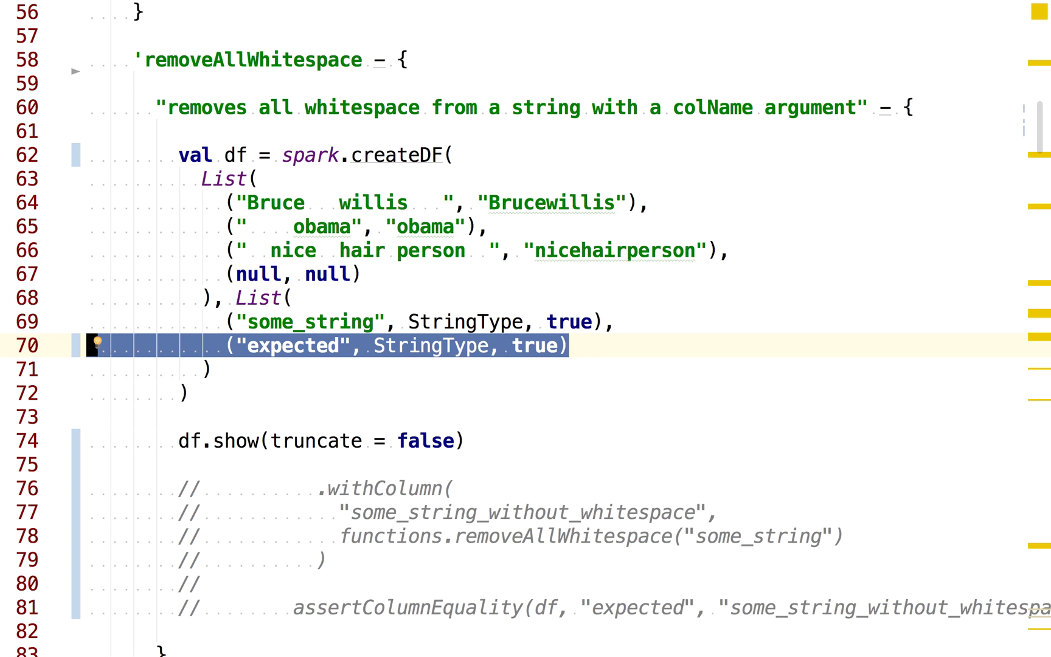
Highlight the whitespace-filled input string in the Bruce row on line 64
{"action": "key", "text": "Escape"}
{"action": "key", "text": "Up"}
{"action": "key", "text": "Up"}
{"action": "key", "text": "Up"}
{"action": "key", "text": "Up"}
{"action": "key", "text": "Up"}
{"action": "key", "text": "Up"}
{"action": "key", "text": "w"}
{"action": "key", "text": "w"}
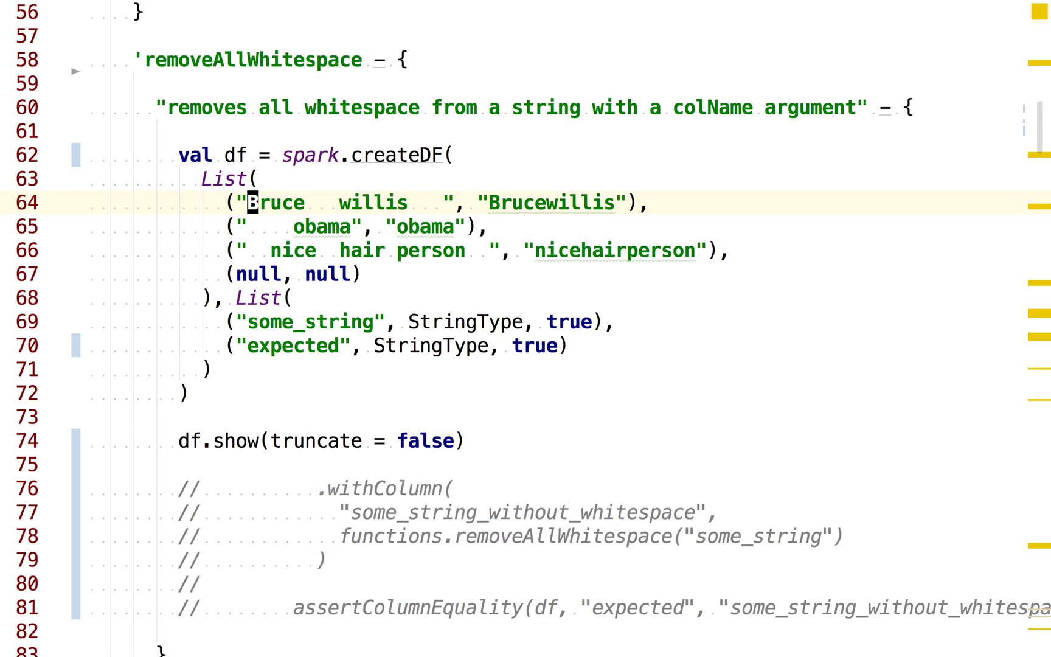
{"action": "key", "text": "v"}
{"action": "key", "text": "e"}
{"action": "key", "text": "e"}
{"action": "key", "text": "e"}
{"action": "key", "text": "h"}
{"action": "key", "text": "h"}
{"action": "key", "text": "Escape"}
Highlight expected values Brucewillis and nicehairperson, then switch to iTerm2
{"action": "key", "text": "w"}
{"action": "key", "text": "w"}
{"action": "key", "text": "w"}
{"action": "key", "text": "v"}
{"action": "key", "text": "e"}
{"action": "key", "text": "Escape"}
{"action": "key", "text": "j"}
{"action": "key", "text": "j"}
{"action": "key", "text": "b"}
{"action": "key", "text": "v"}
{"action": "key", "text": "e"}
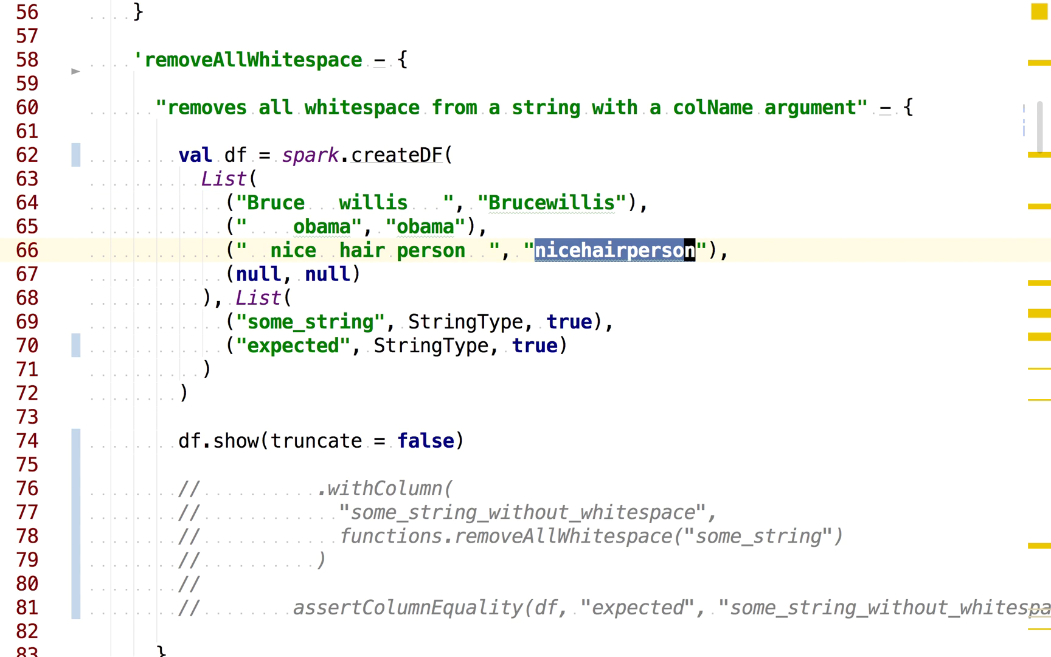
{"action": "key", "text": "Escape"}
{"action": "key", "text": "b"}
{"action": "key", "text": "b"}
{"action": "key", "text": "b"}
{"action": "key", "text": "j"}
{"action": "key", "text": "j"}
{"action": "key", "text": "j"}
{"action": "key", "text": "j"}
{"action": "key", "text": "j"}
{"action": "key", "text": "j"}
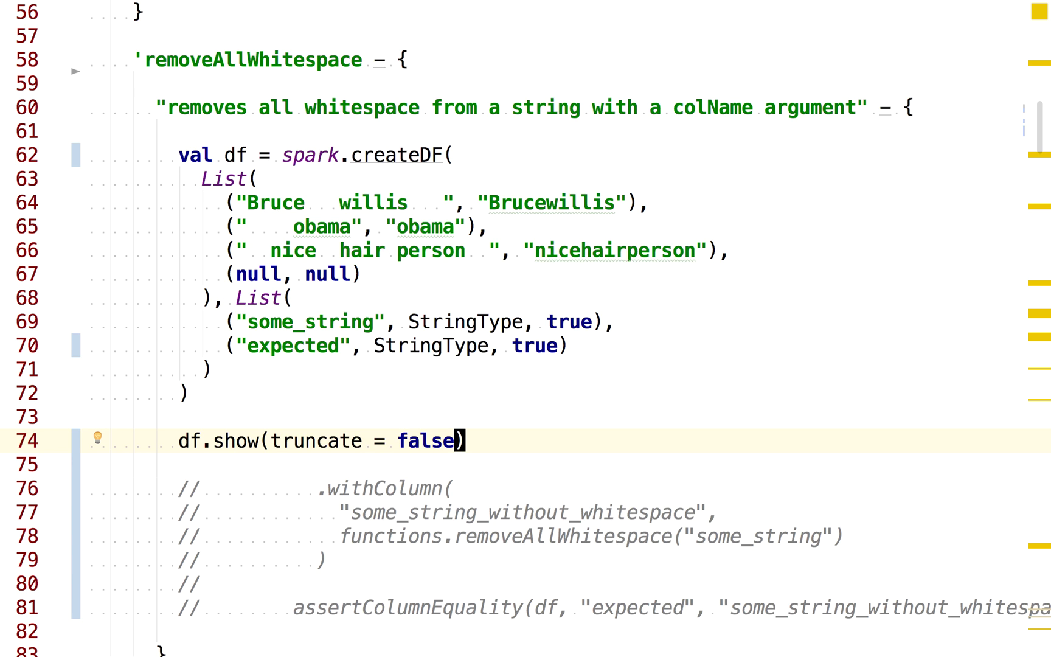
{"action": "key", "text": "super+Tab"}
{"action": "key", "text": "super+Tab"}
{"action": "key", "text": "super+Tab"}
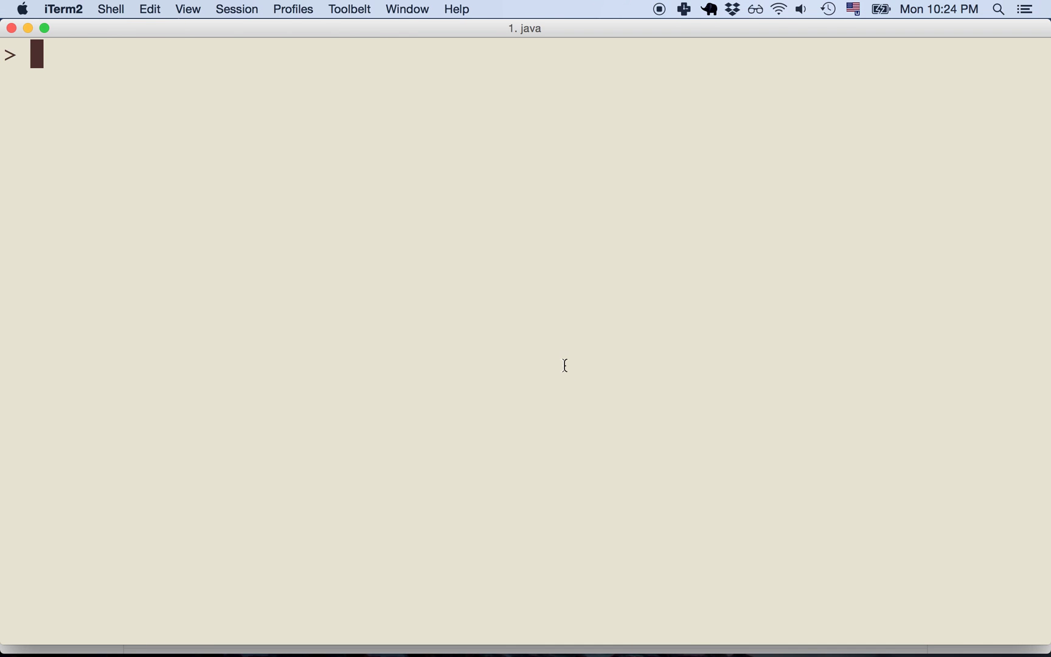
Recall 'testOnly -- com.github.mrpowers.spark.daria.sql.FunctionsTest.removeAllWhitespace' at the sbt prompt
{"action": "key", "text": "Up"}
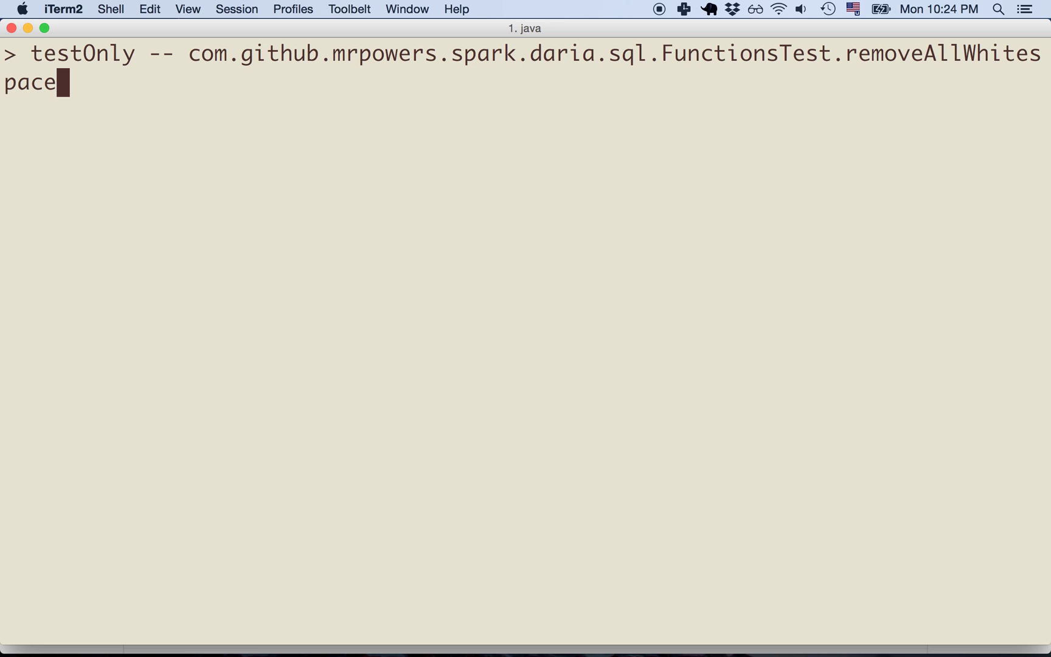
{"action": "key", "text": "super+Tab"}
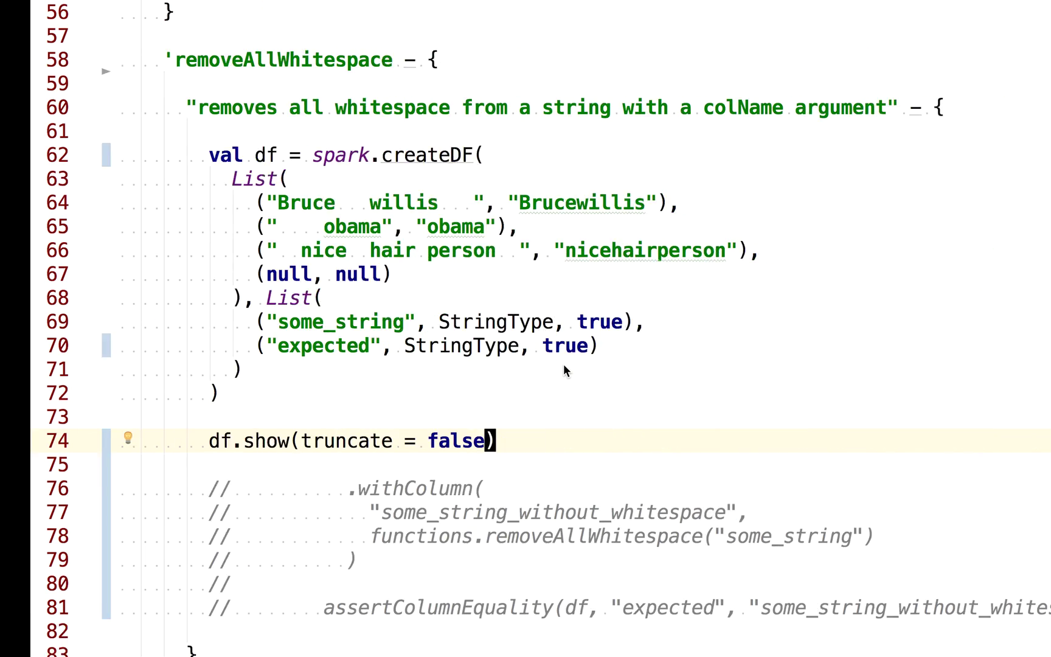
{"action": "key", "text": "Up"}
{"action": "key", "text": "Up"}
{"action": "key", "text": "Up"}
{"action": "key", "text": "Up"}
{"action": "key", "text": "Up"}
{"action": "key", "text": "Up"}
{"action": "key", "text": "Up"}
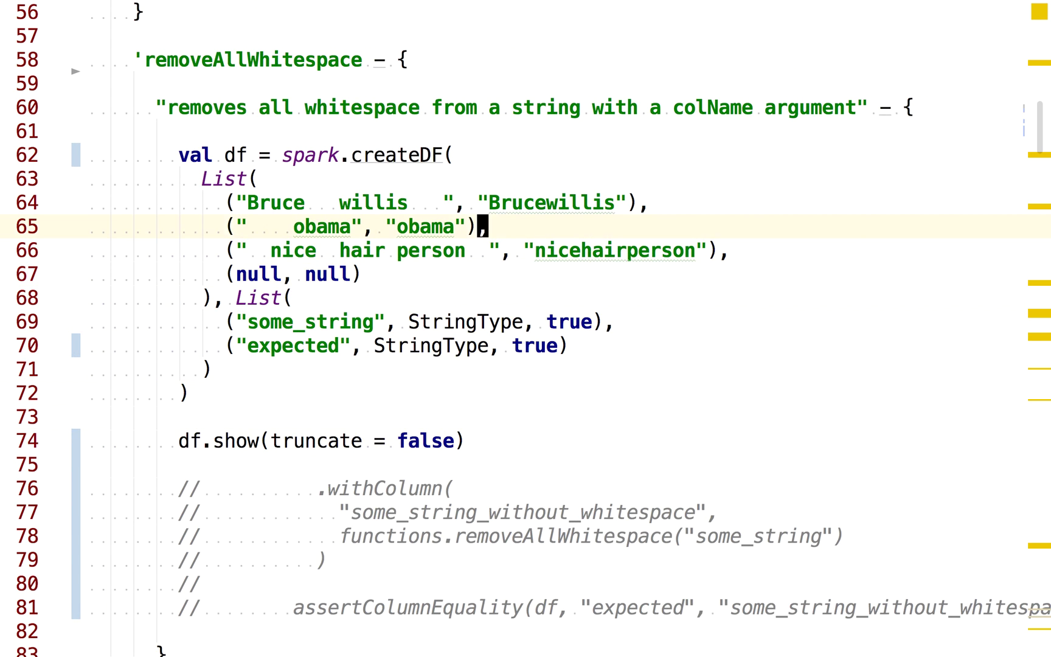
{"action": "key", "text": "Up"}
{"action": "key", "text": "Up"}
{"action": "key", "text": "Up"}
{"action": "key", "text": "Up"}
{"action": "key", "text": "Up"}
{"action": "key", "text": "Up"}
{"action": "key", "text": "Up"}
{"action": "key", "text": "Home"}
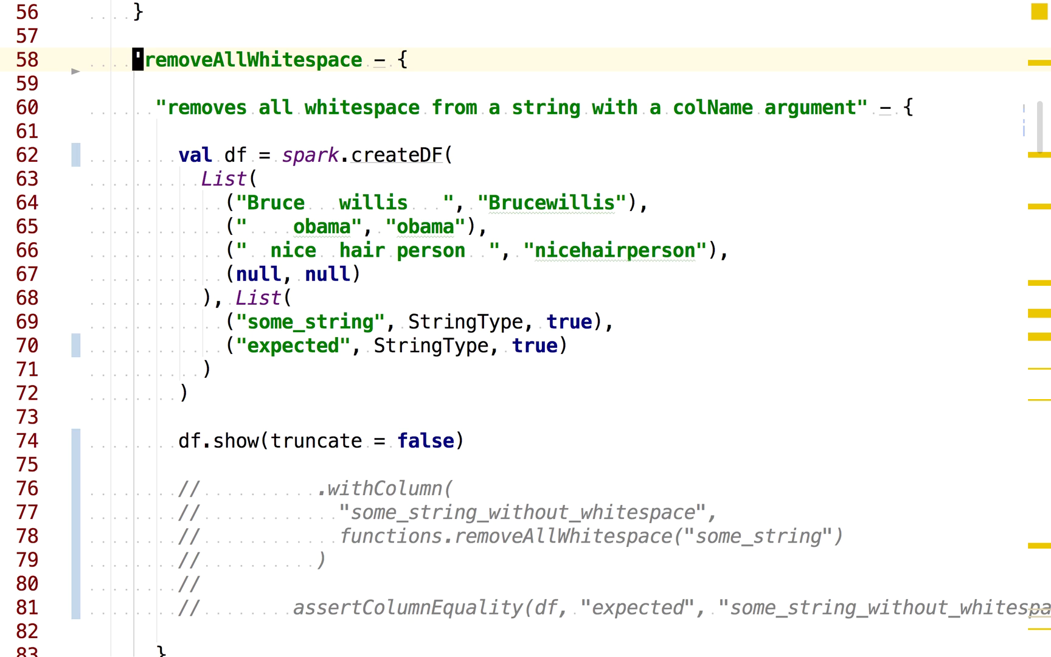
{"action": "key", "text": "Right"}
{"action": "key", "text": "Right"}
{"action": "key", "text": "super+Home"}
{"action": "key", "text": "Down"}
{"action": "key", "text": "Down"}
{"action": "key", "text": "Down"}
{"action": "key", "text": "Down"}
{"action": "key", "text": "Up"}
{"action": "key", "text": "Up"}
{"action": "key", "text": "Up"}
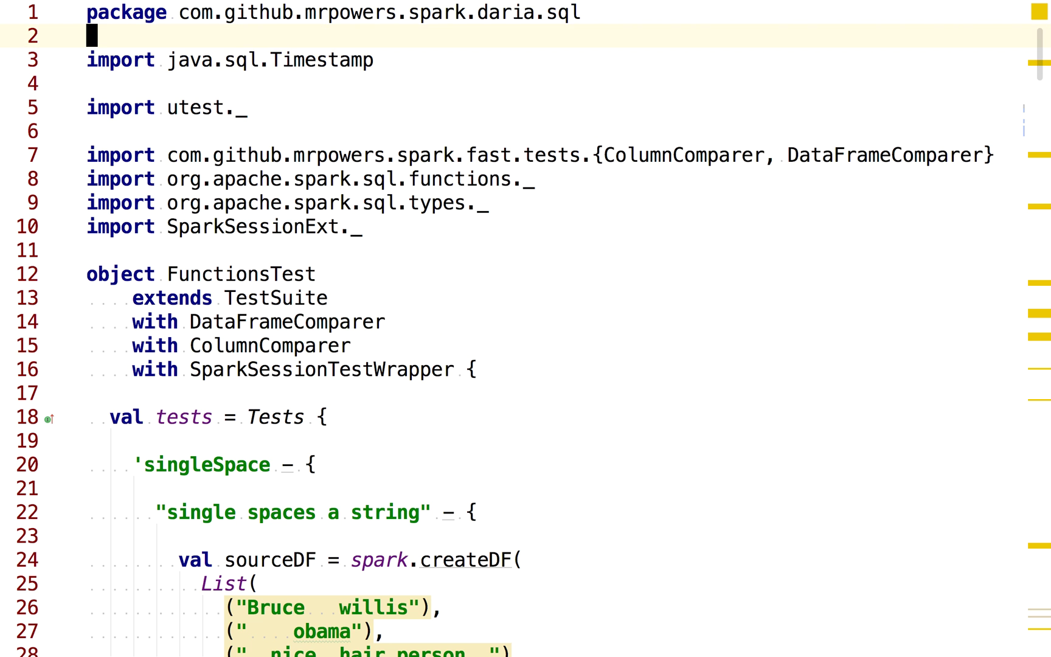
{"action": "key", "text": "Up"}
{"action": "key", "text": "w"}
{"action": "key", "text": "w"}
{"action": "key", "text": "w"}
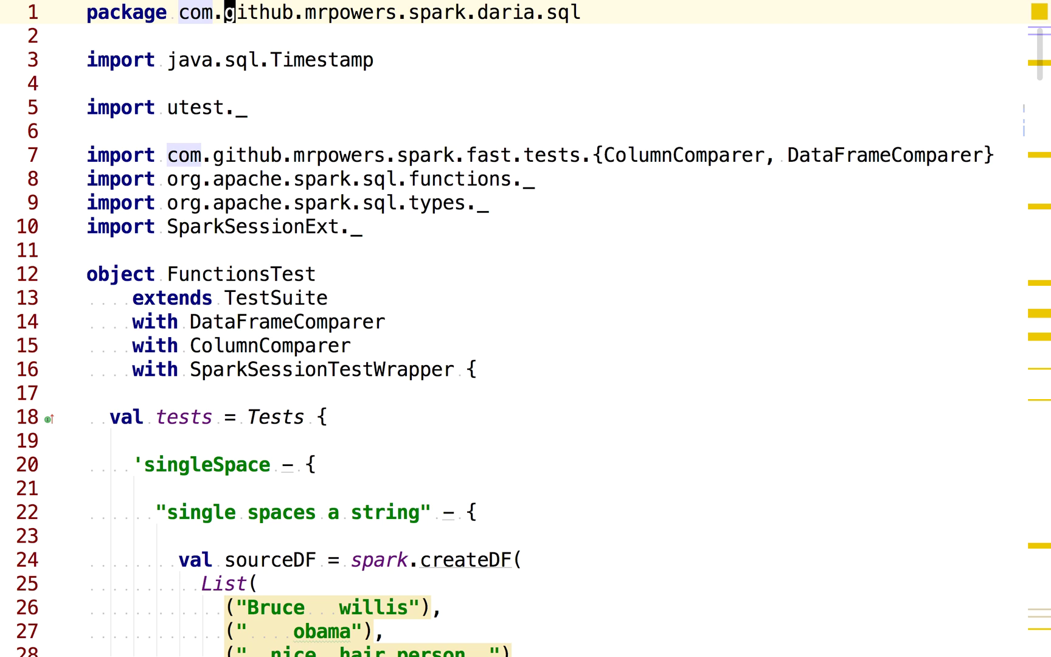
{"action": "key", "text": "w"}
{"action": "key", "text": "w"}
{"action": "key", "text": "w"}
{"action": "key", "text": "w"}
{"action": "key", "text": "w"}
{"action": "key", "text": "w"}
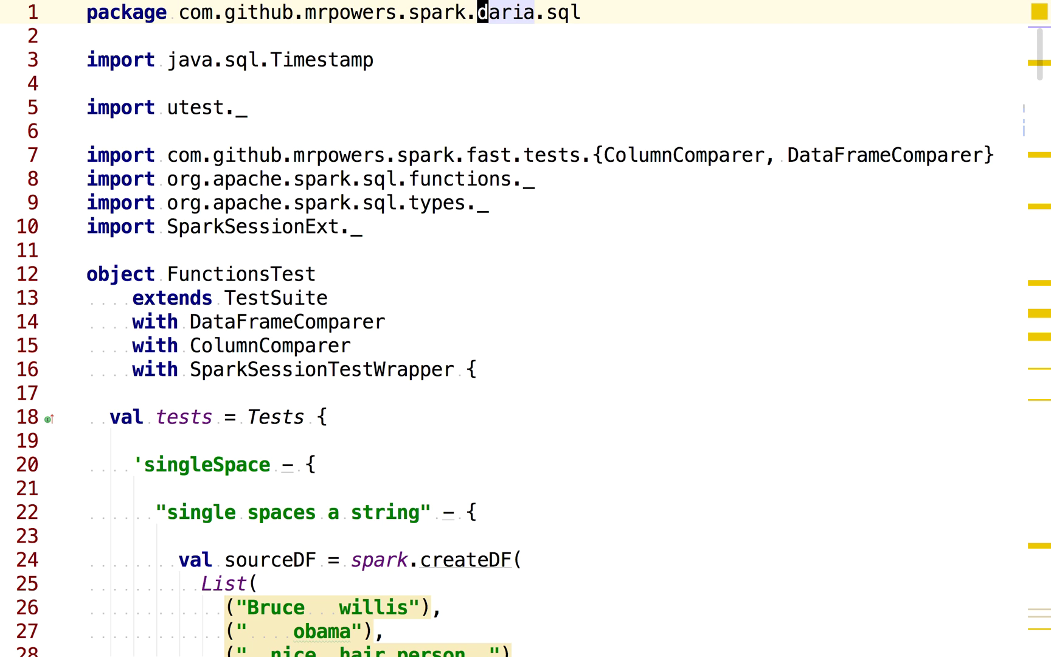
{"action": "key", "text": "j"}
{"action": "key", "text": "j"}
{"action": "key", "text": "j"}
{"action": "key", "text": "j"}
{"action": "key", "text": "j"}
{"action": "key", "text": "j"}
{"action": "key", "text": "j"}
{"action": "key", "text": "j"}
{"action": "key", "text": "j"}
{"action": "key", "text": "b"}
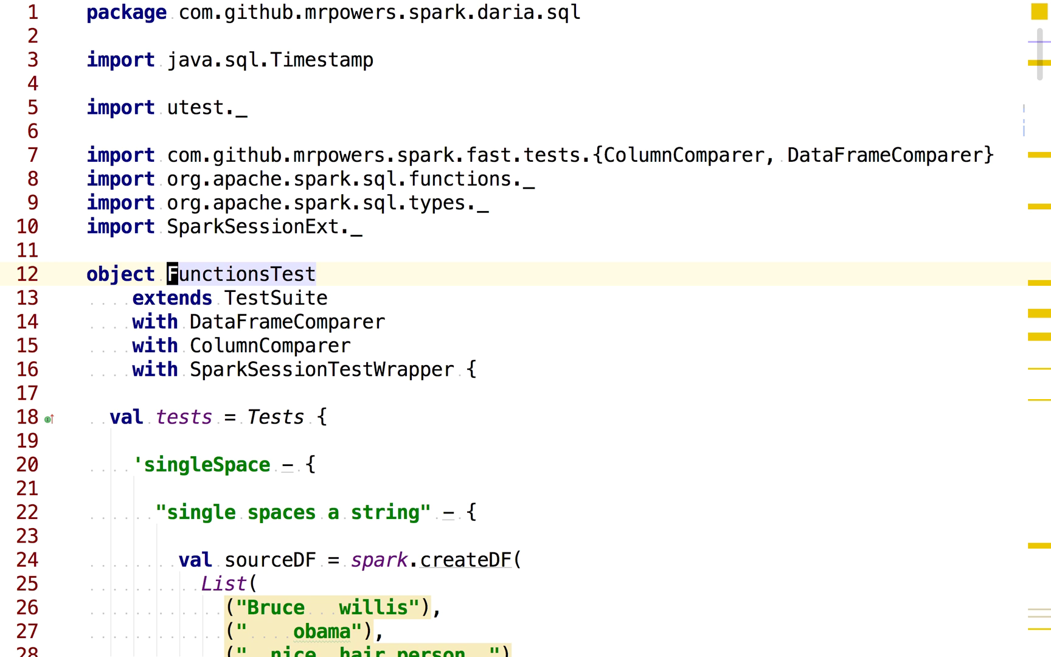
{"action": "type", "text": "/remove"}
{"action": "key", "text": "Return"}
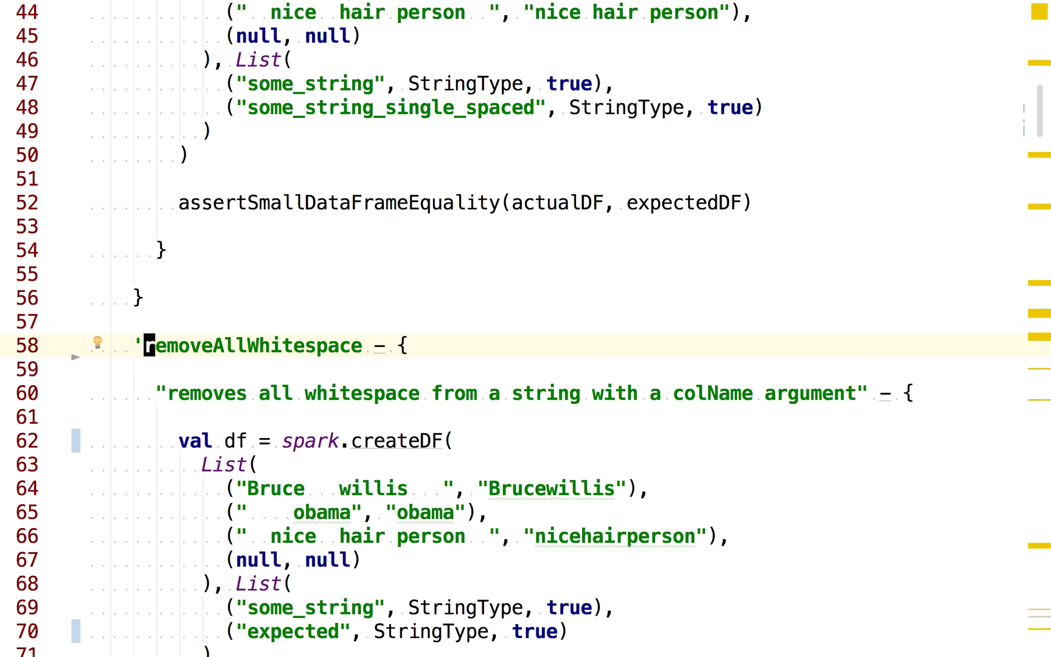
{"action": "key", "text": "super+Tab"}
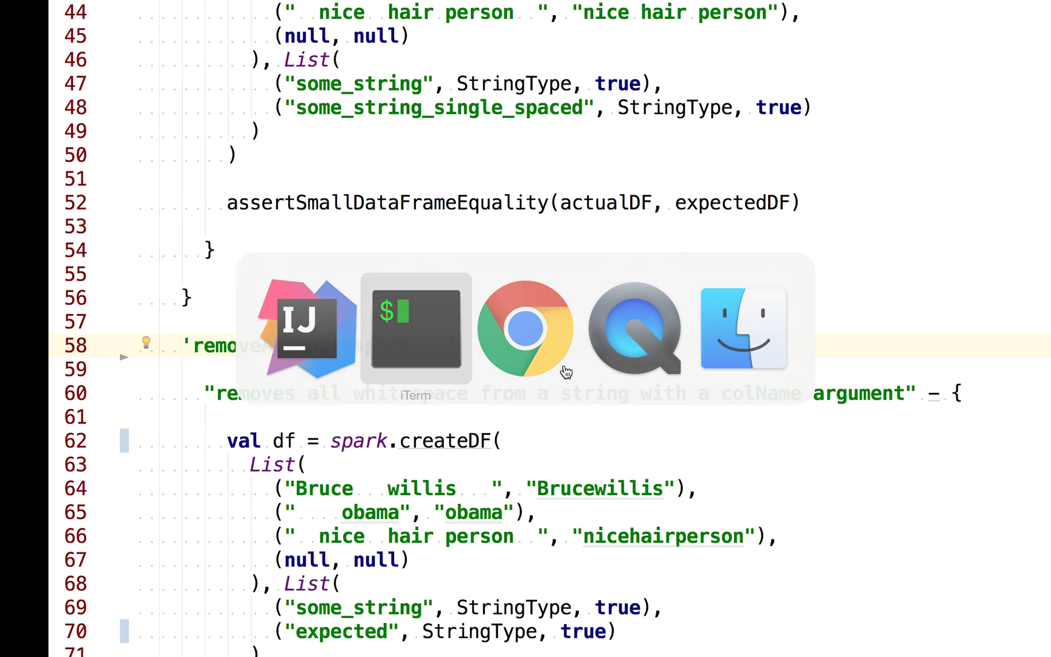
Check the FunctionsTest.removeAllWhitespace path in the sbt testOnly command and run it
{"action": "key", "text": "alt+Left"}
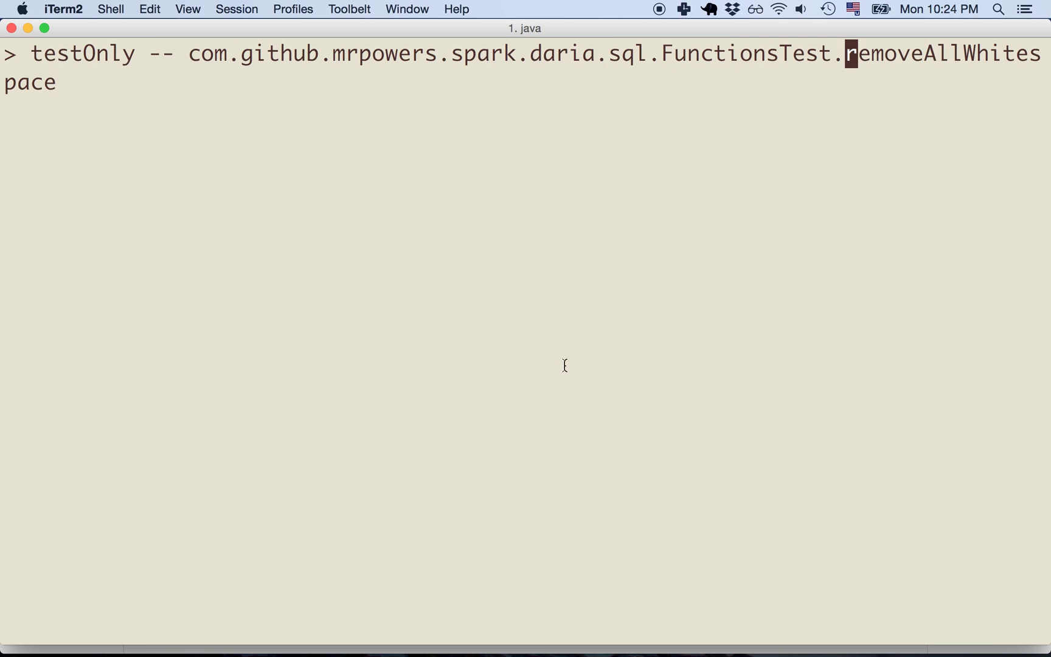
{"action": "key", "text": "alt+Left"}
{"action": "key", "text": "alt+Left"}
{"action": "key", "text": "alt+Left"}
{"action": "key", "text": "alt+Left"}
{"action": "key", "text": "alt+Right"}
{"action": "key", "text": "alt+Right"}
{"action": "key", "text": "alt+Right"}
{"action": "key", "text": "alt+Right"}
{"action": "key", "text": "alt+Right"}
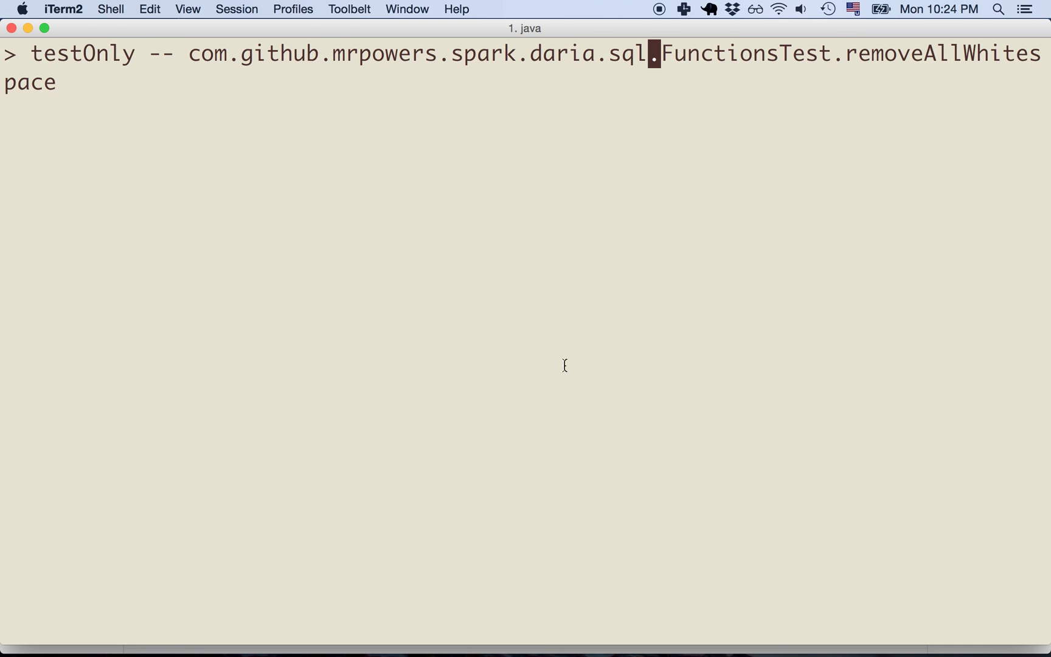
{"action": "key", "text": "alt+Right"}
{"action": "key", "text": "alt+Left"}
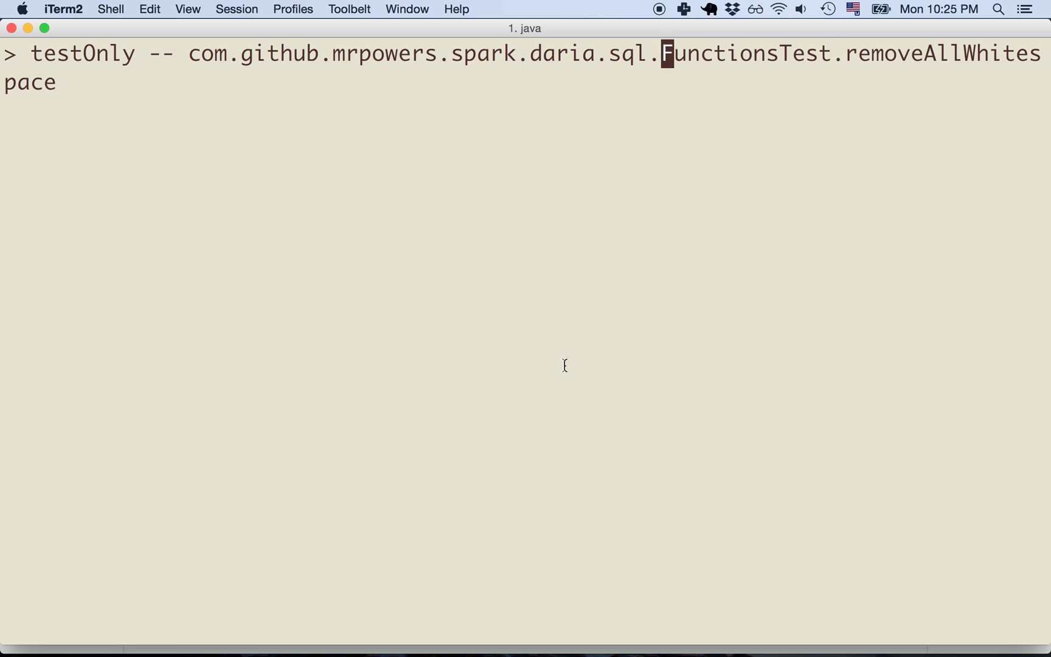
{"action": "key", "text": "alt+Right"}
{"action": "key", "text": "alt+Right"}
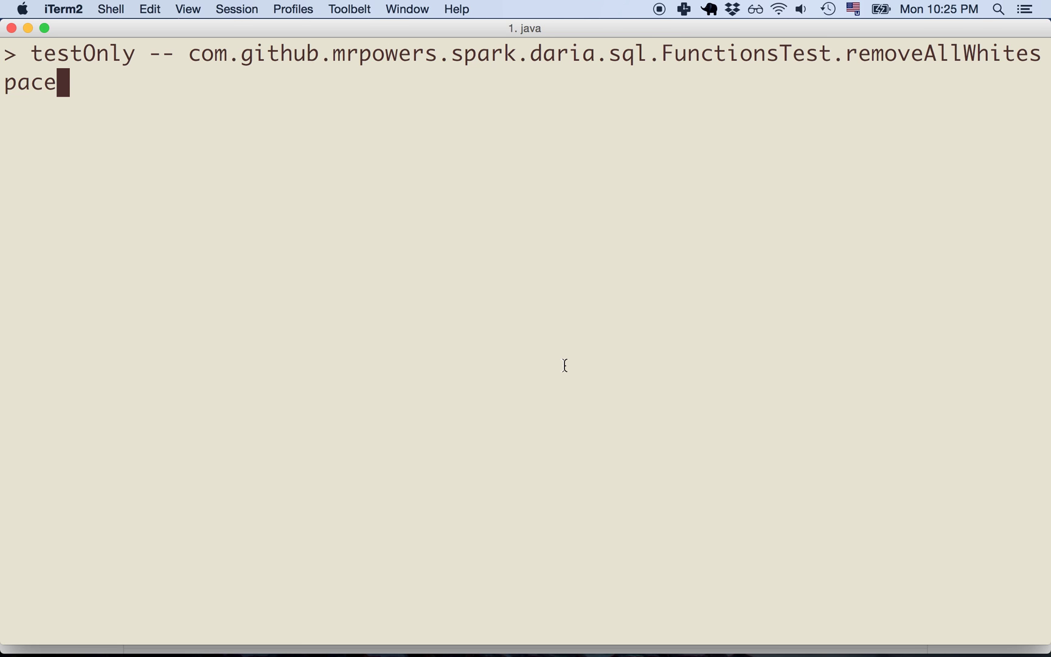
{"action": "key", "text": "Return"}
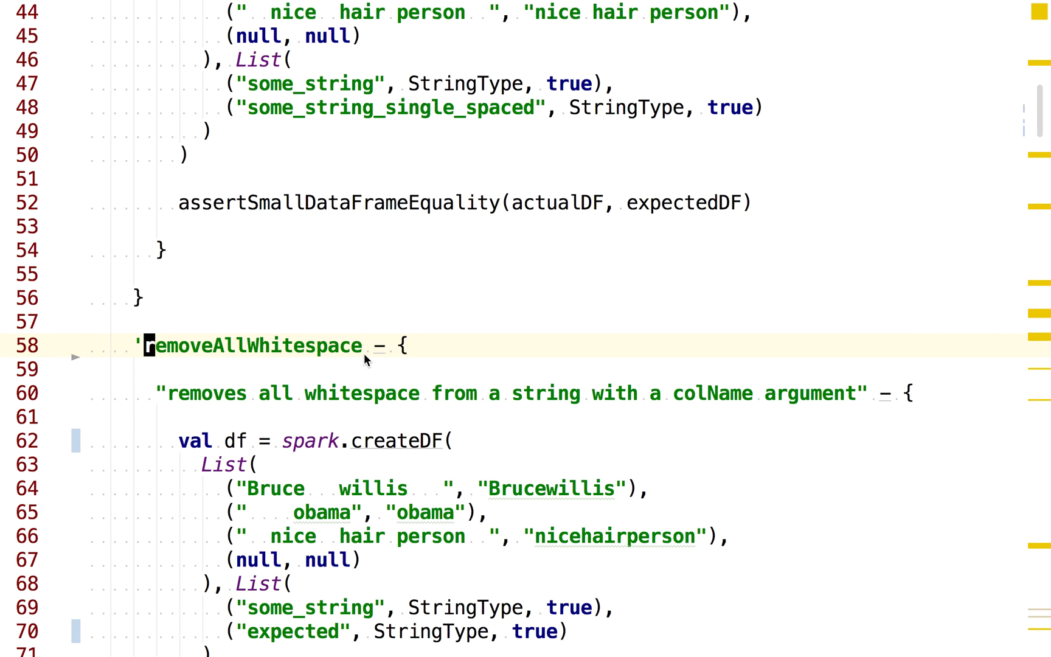
{"action": "scroll", "coordinate": [364, 353], "scroll_direction": "down", "scroll_amount": 5}
Delete the df.show line and uncomment the withColumn and assertion lines
{"action": "key", "text": "Down"}
{"action": "key", "text": "Down"}
{"action": "key", "text": "Down"}
{"action": "key", "text": "Down"}
{"action": "key", "text": "Down"}
{"action": "key", "text": "Down"}
{"action": "key", "text": "Down"}
{"action": "key", "text": "Down"}
{"action": "key", "text": "Down"}
{"action": "key", "text": "Down"}
{"action": "key", "text": "Down"}
{"action": "key", "text": "Down"}
{"action": "key", "text": "shift+Down"}
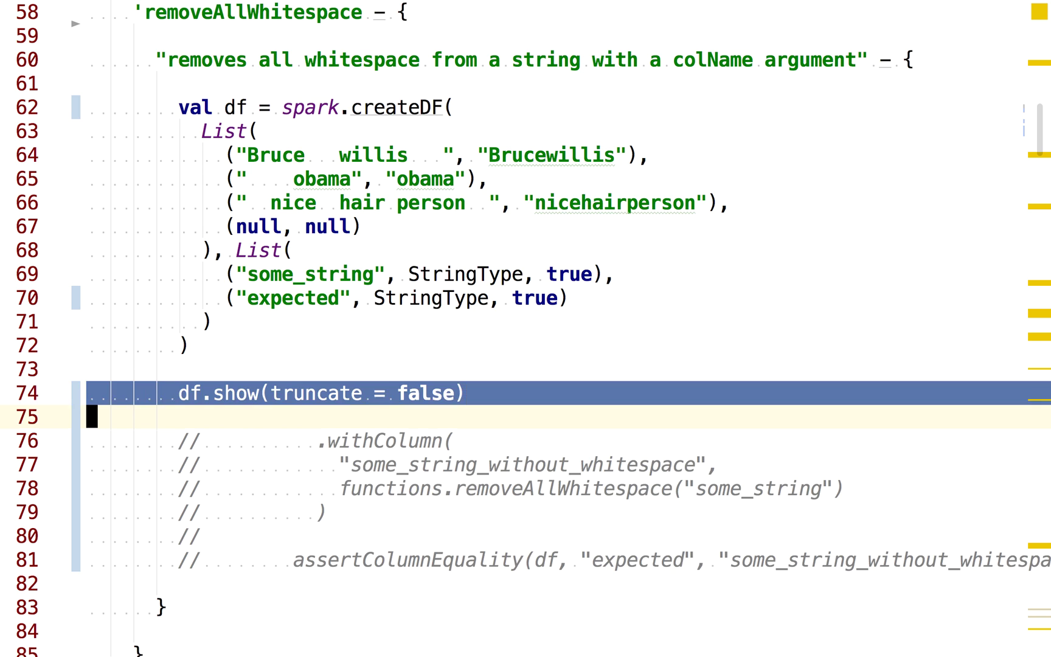
{"action": "key", "text": "BackSpace"}
{"action": "key", "text": "shift+Down"}
{"action": "key", "text": "shift+Down"}
{"action": "key", "text": "shift+Down"}
{"action": "key", "text": "shift+Down"}
{"action": "key", "text": "shift+Down"}
{"action": "key", "text": "ctrl+slash"}
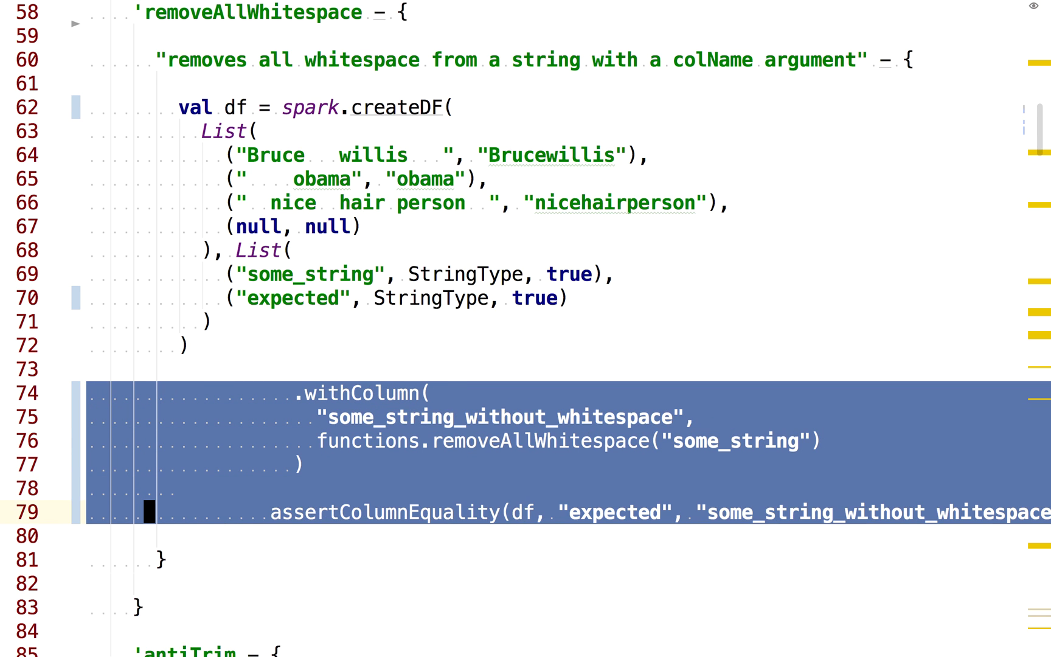
Join .withColumn onto the end of the createDF call
{"action": "key", "text": "Up"}
{"action": "key", "text": "Up"}
{"action": "key", "text": "Up"}
{"action": "key", "text": "Up"}
{"action": "key", "text": "Up"}
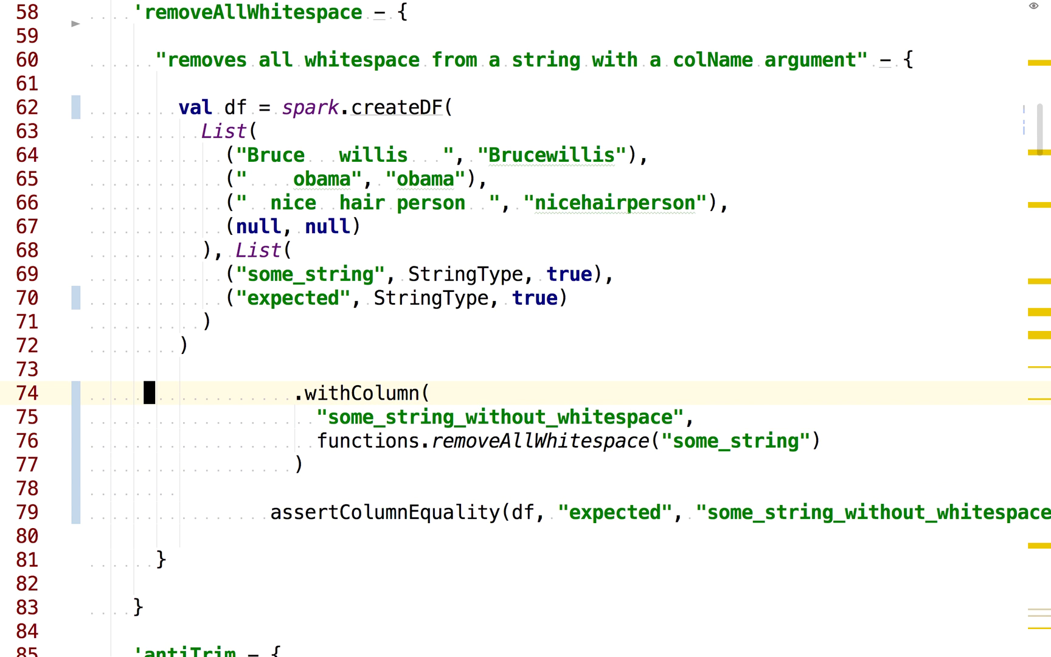
{"action": "key", "text": "Home"}
{"action": "key", "text": "BackSpace"}
{"action": "key", "text": "BackSpace"}
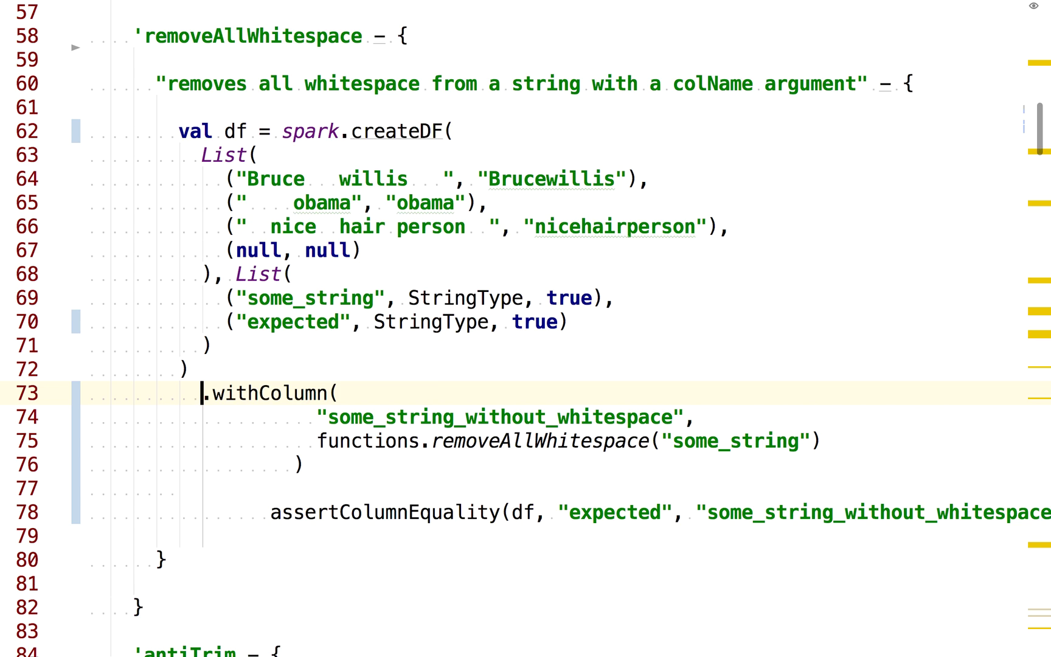
{"action": "key", "text": "BackSpace"}
{"action": "key", "text": "Up"}
{"action": "key", "text": "Up"}
{"action": "key", "text": "Up"}
{"action": "key", "text": "Up"}
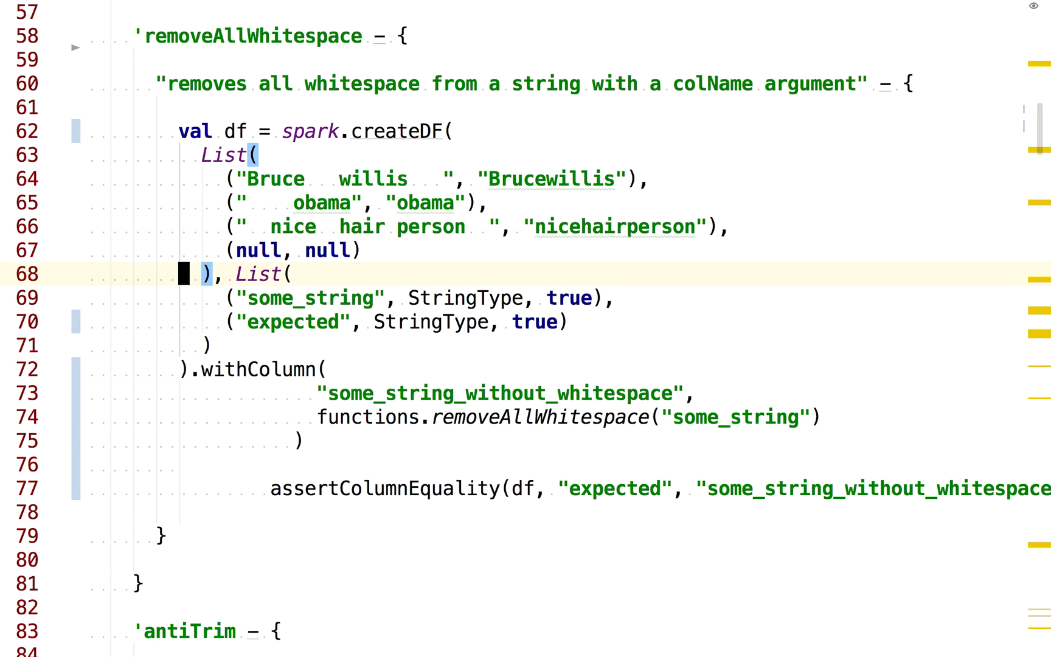
{"action": "key", "text": "Down"}
{"action": "key", "text": "Down"}
{"action": "key", "text": "Down"}
{"action": "key", "text": "Down"}
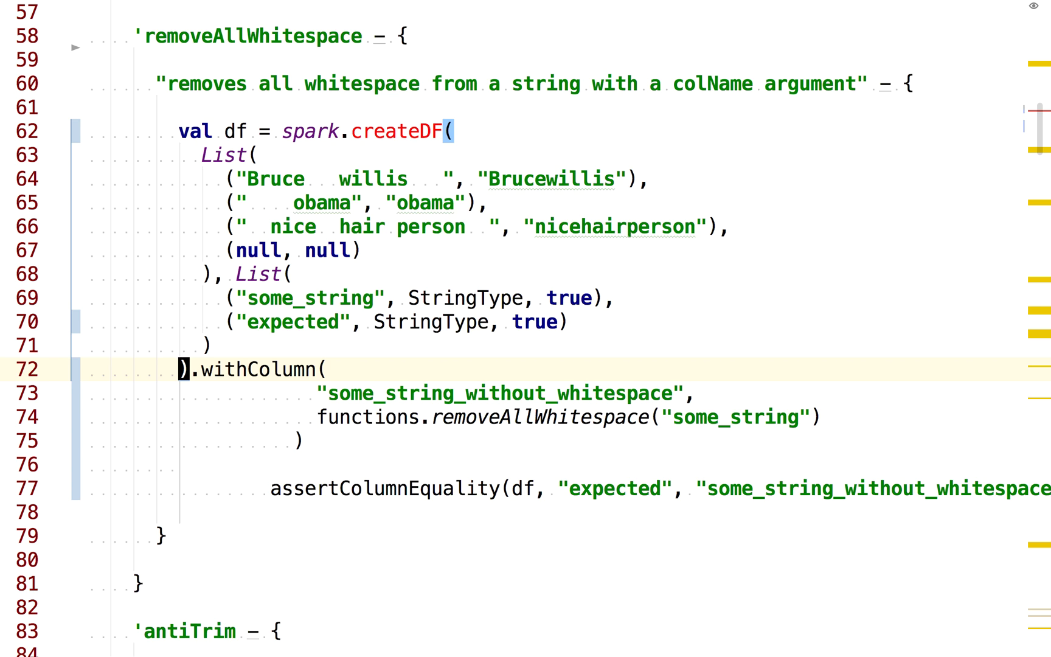
Reduce the indentation of the withColumn argument lines through the closing parenthesis
{"action": "key", "text": "Right"}
{"action": "key", "text": "Right"}
{"action": "key", "text": "Right"}
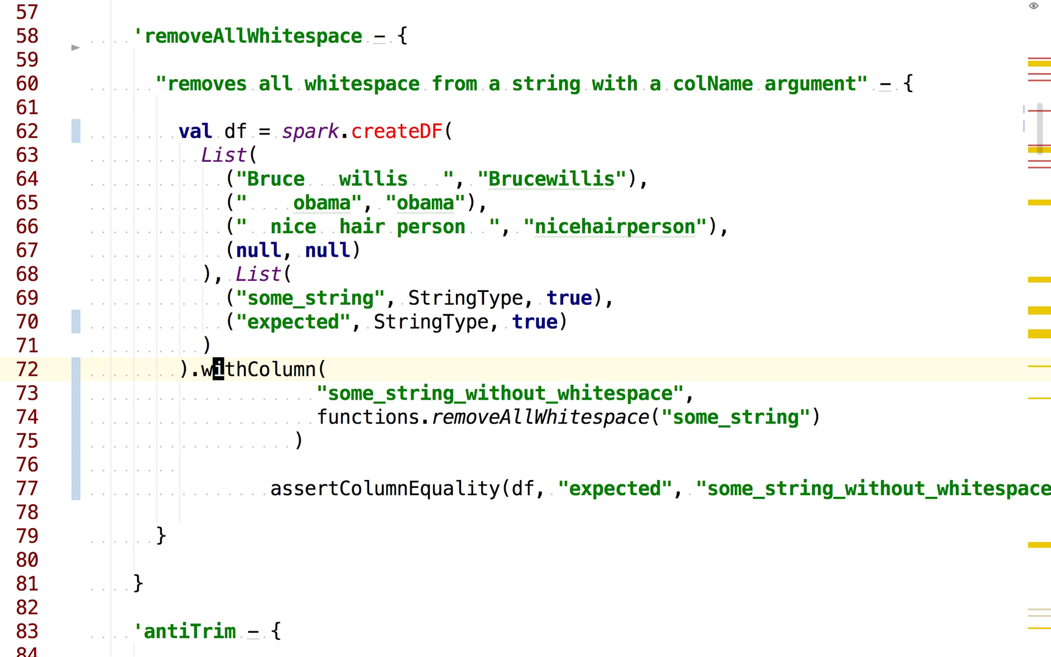
{"action": "key", "text": "Down"}
{"action": "key", "text": "shift+v"}
{"action": "key", "text": "Down"}
{"action": "key", "text": "Down"}
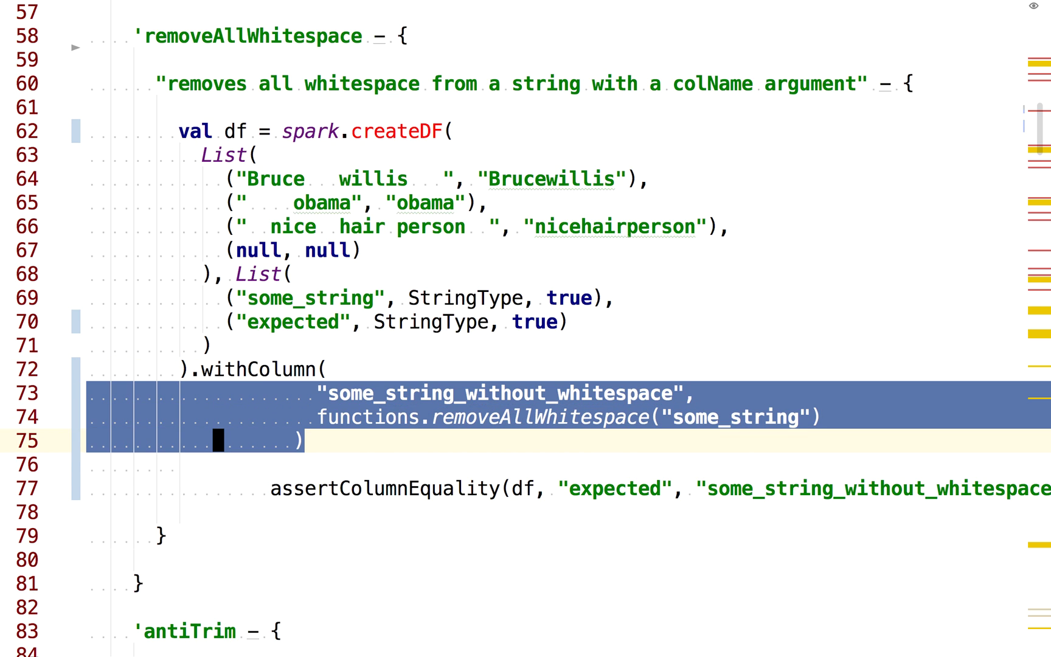
{"action": "key", "text": "less"}
{"action": "key", "text": "period"}
{"action": "key", "text": "period"}
{"action": "key", "text": "period"}
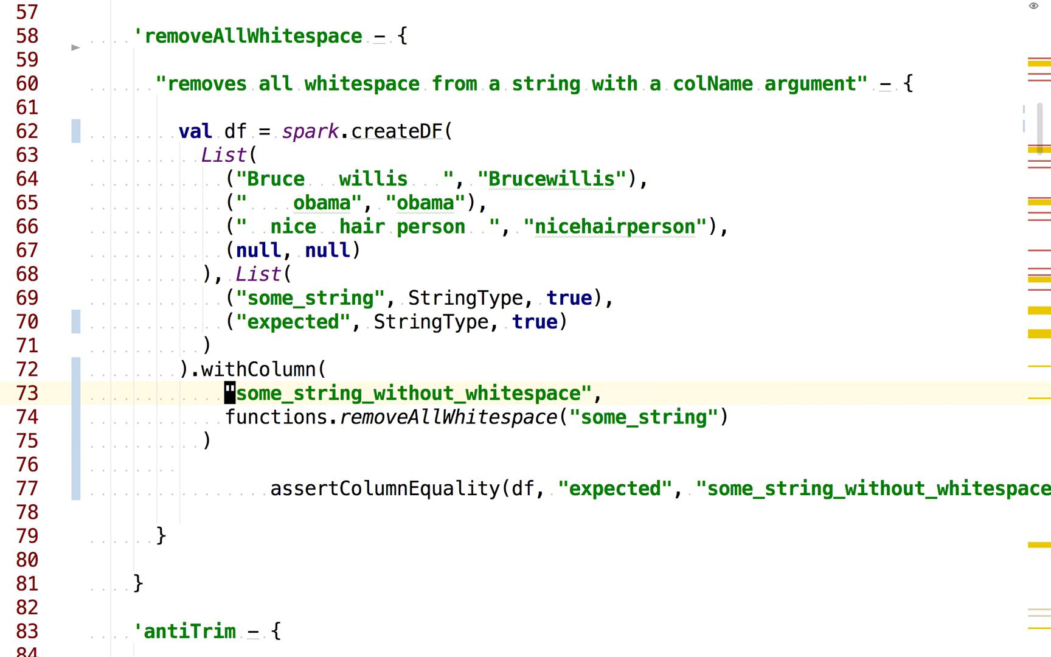
{"action": "key", "text": "period"}
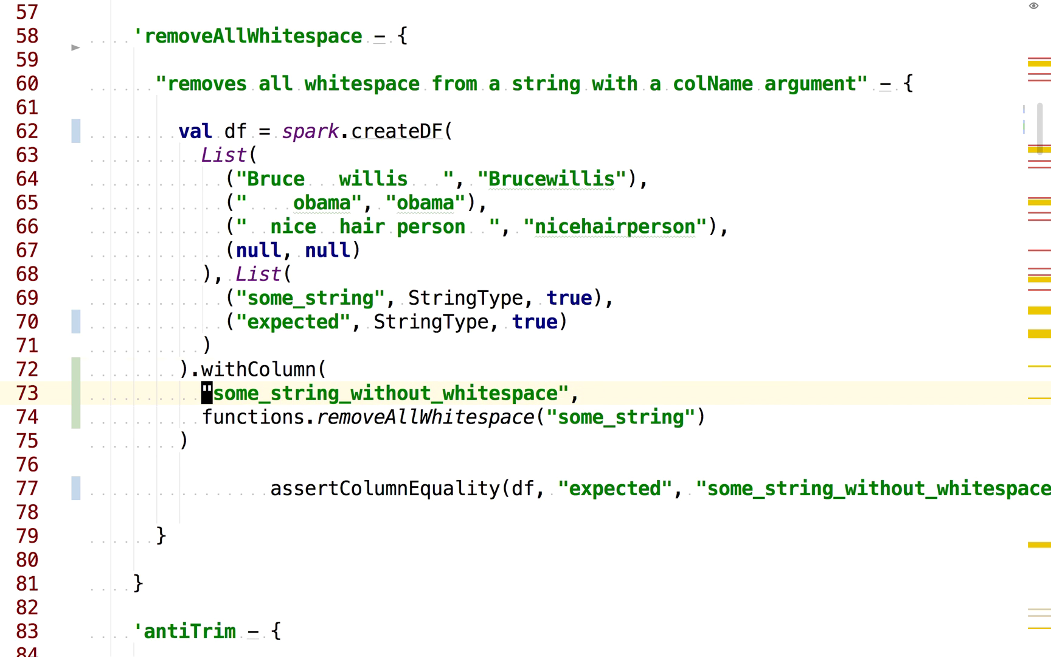
{"action": "key", "text": "Up"}
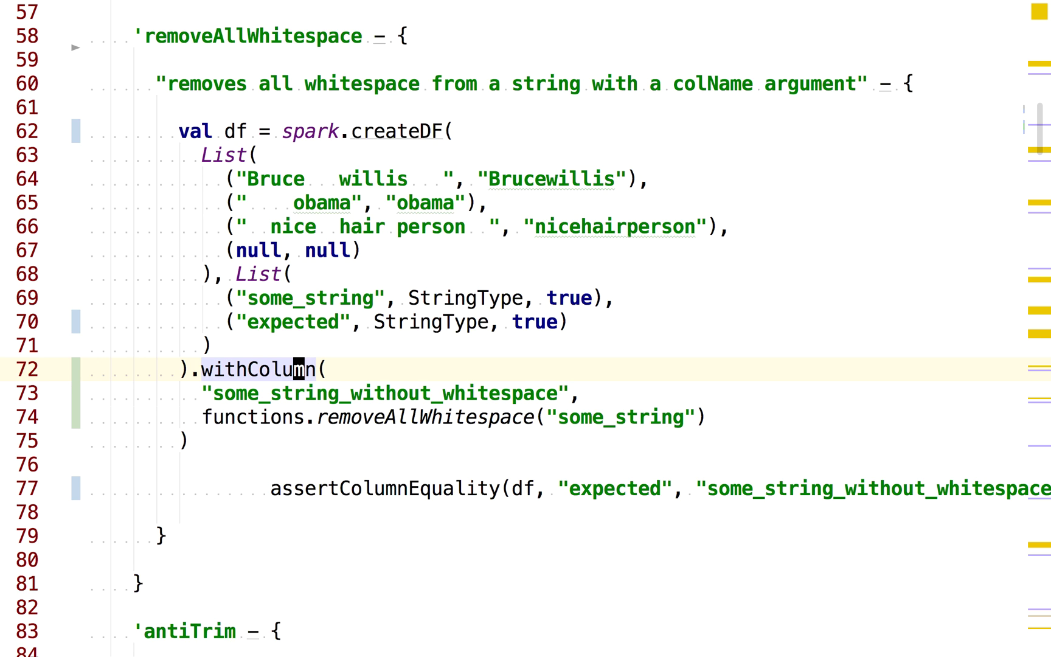
{"action": "key", "text": "Down"}
{"action": "key", "text": "Down"}
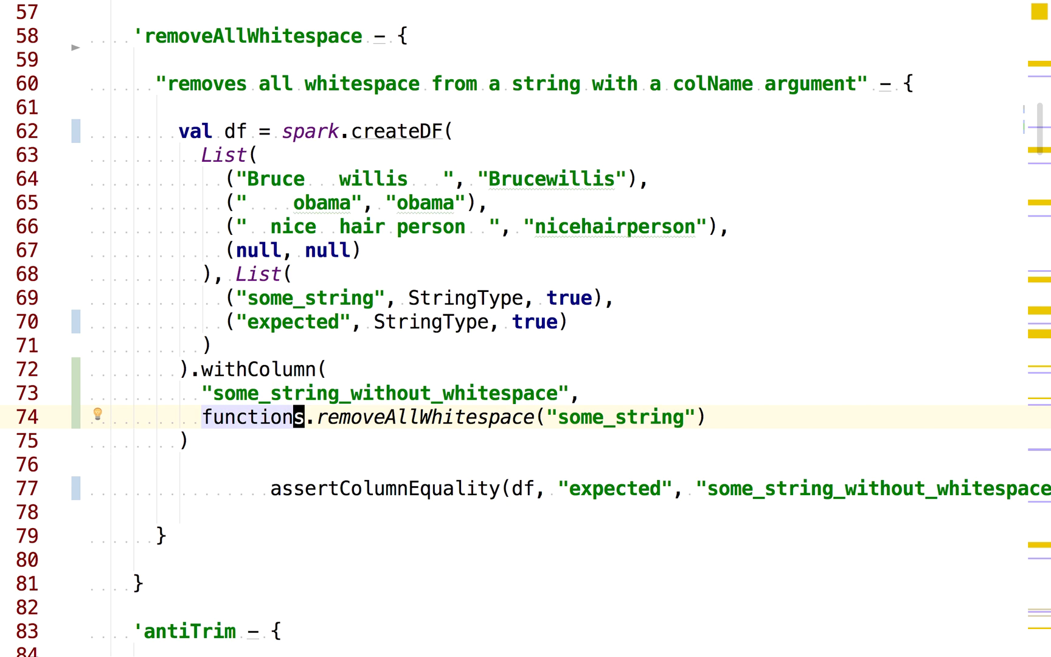
{"action": "key", "text": "Right"}
{"action": "key", "text": "Right"}
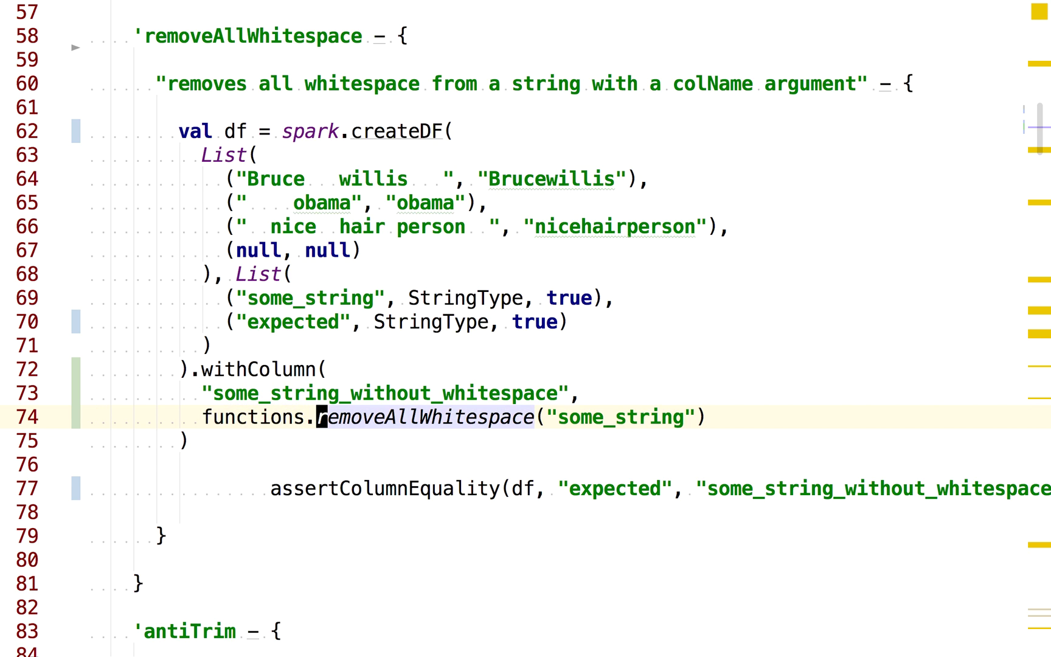
{"action": "key", "text": "w"}
{"action": "key", "text": "w"}
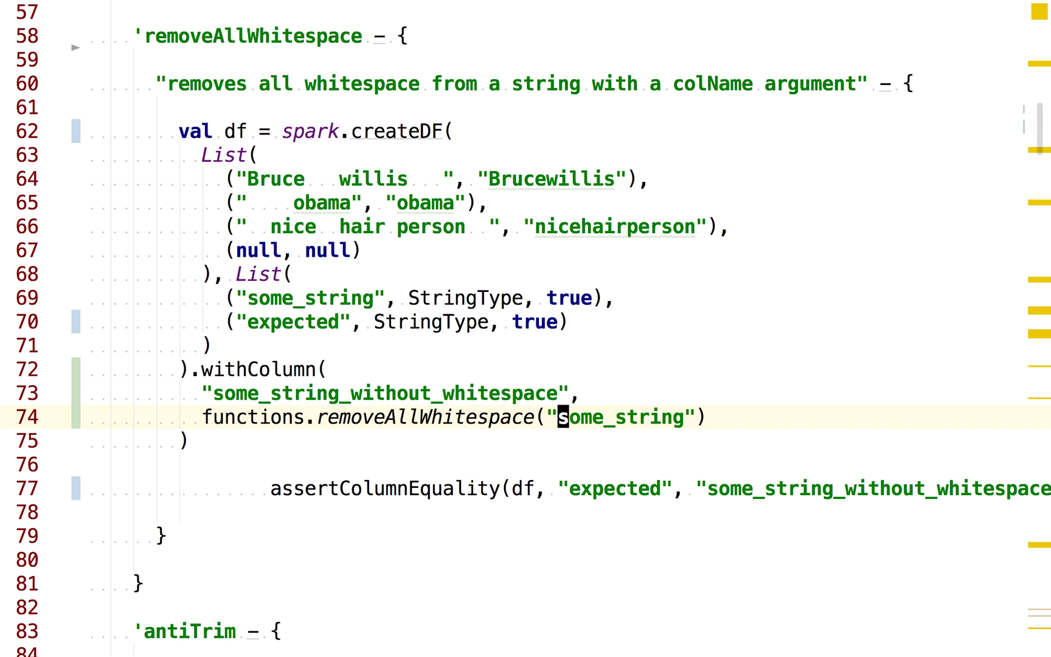
{"action": "key", "text": "k"}
{"action": "key", "text": "k"}
{"action": "key", "text": "k"}
{"action": "key", "text": "k"}
{"action": "key", "text": "k"}
{"action": "key", "text": "0"}
{"action": "key", "text": "j"}
{"action": "key", "text": "j"}
{"action": "key", "text": "j"}
{"action": "key", "text": "j"}
{"action": "key", "text": "j"}
{"action": "key", "text": "j"}
{"action": "key", "text": "j"}
{"action": "key", "text": "j"}
Delete the extra indentation before assertColumnEquality on line 77 and save with :w
{"action": "key", "text": "k"}
{"action": "key", "text": "w"}
{"action": "key", "text": "k"}
{"action": "key", "text": "k"}
{"action": "key", "text": "h"}
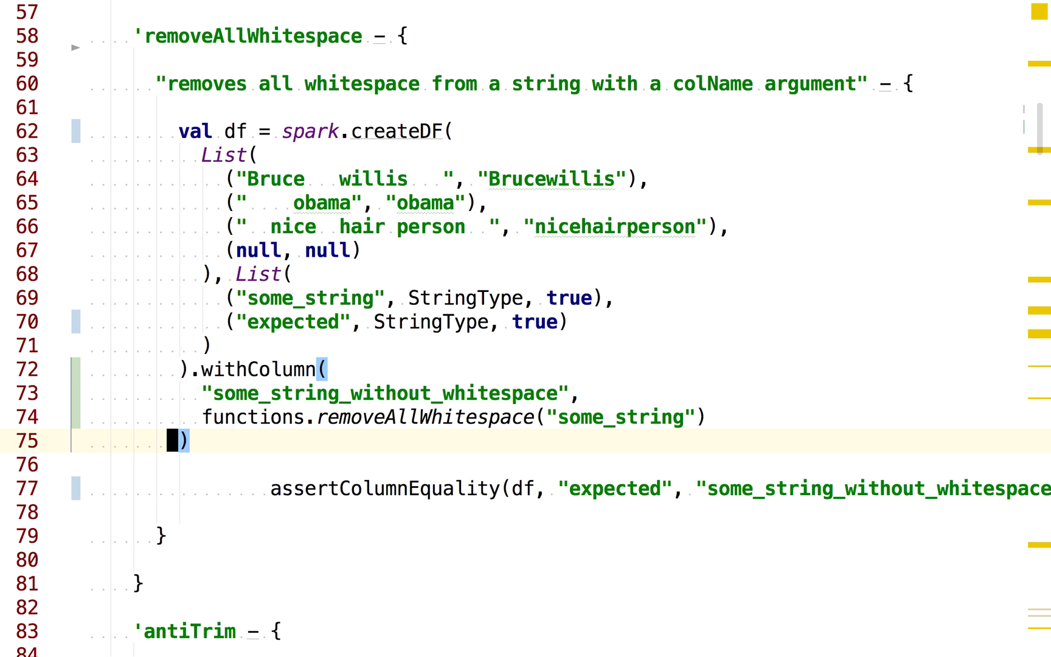
{"action": "key", "text": "j"}
{"action": "key", "text": "j"}
{"action": "key", "text": "l"}
{"action": "key", "text": "v"}
{"action": "key", "text": "e"}
{"action": "key", "text": "b"}
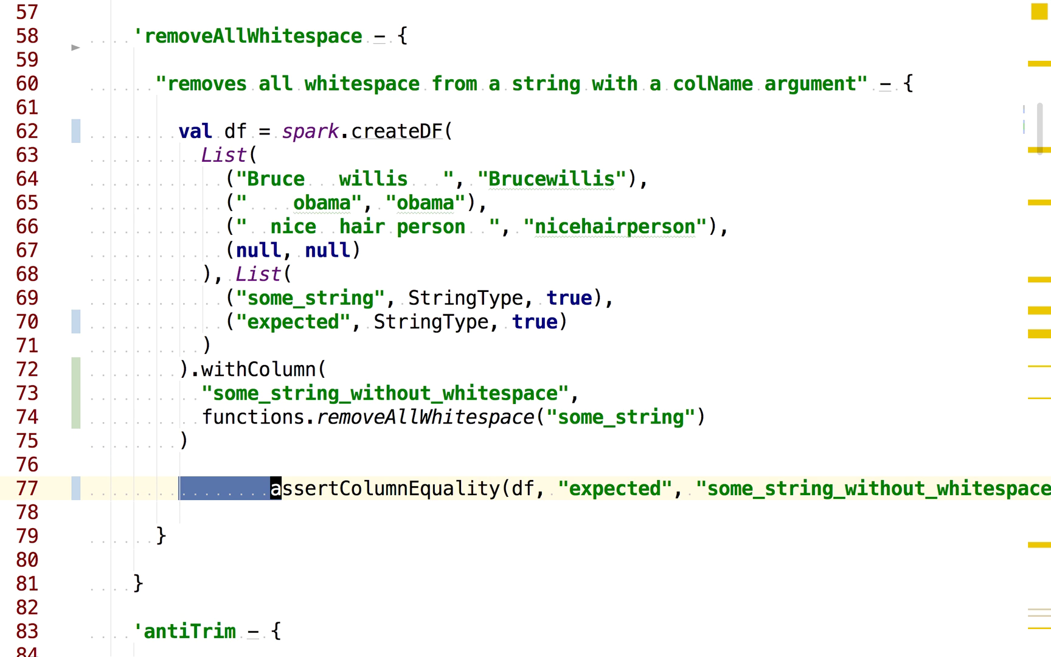
{"action": "key", "text": "d"}
{"action": "key", "text": "w"}
{"action": "key", "text": "w"}
{"action": "key", "text": "w"}
{"action": "key", "text": "w"}
{"action": "type", "text": "w:w"}
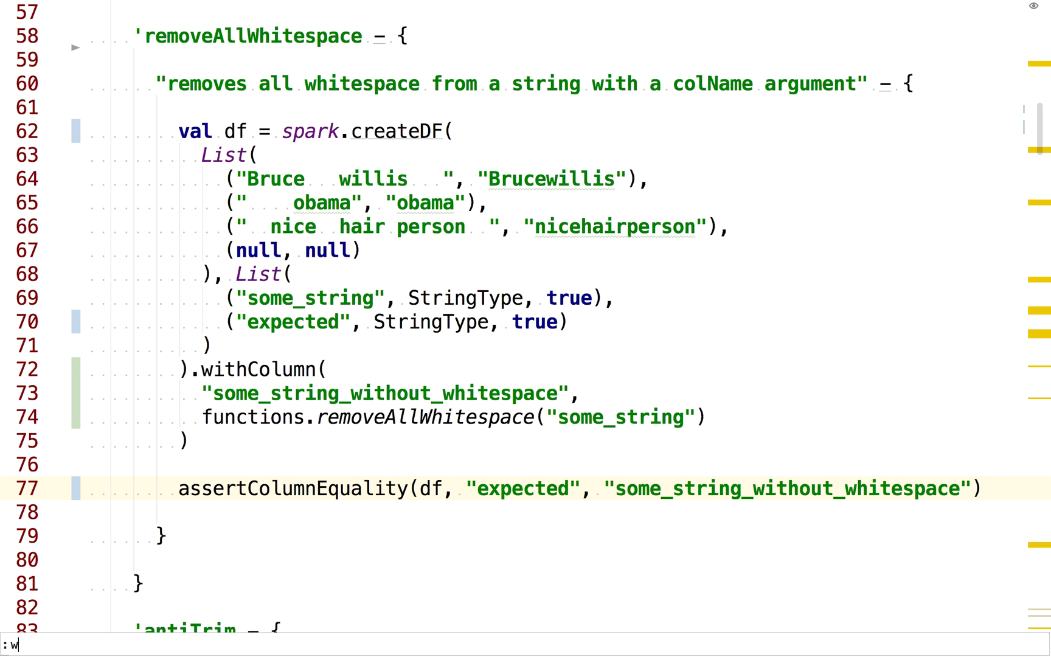
{"action": "key", "text": "Return"}
Rerun the recalled FunctionsTest.removeAllWhitespace testOnly command in iTerm2, then clear the output
{"action": "key", "text": "super+Tab"}
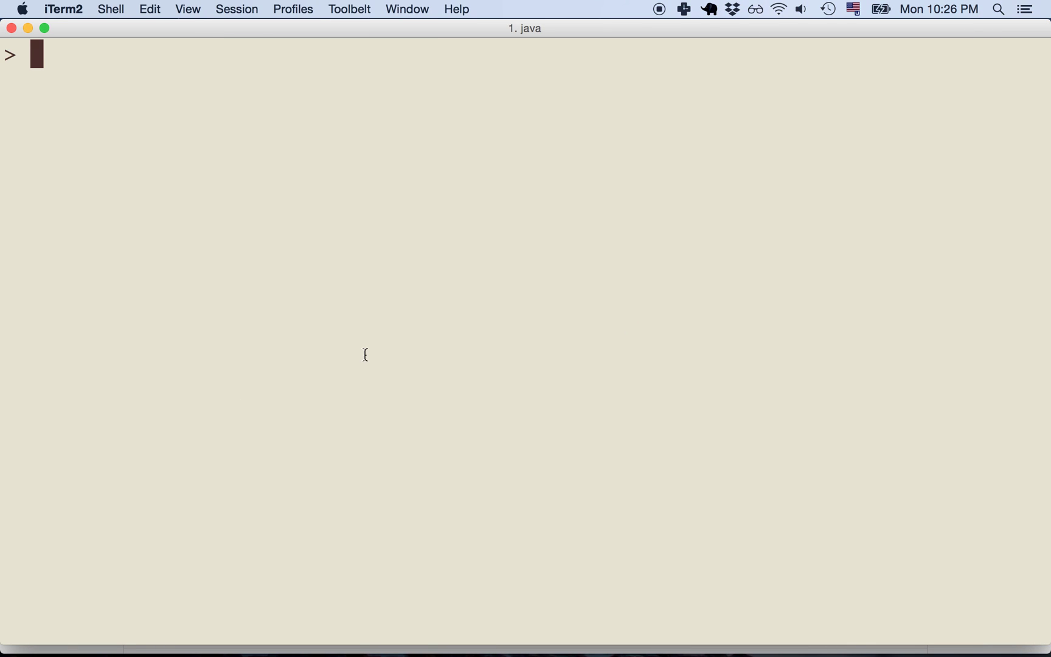
{"action": "key", "text": "Up"}
{"action": "key", "text": "Return"}
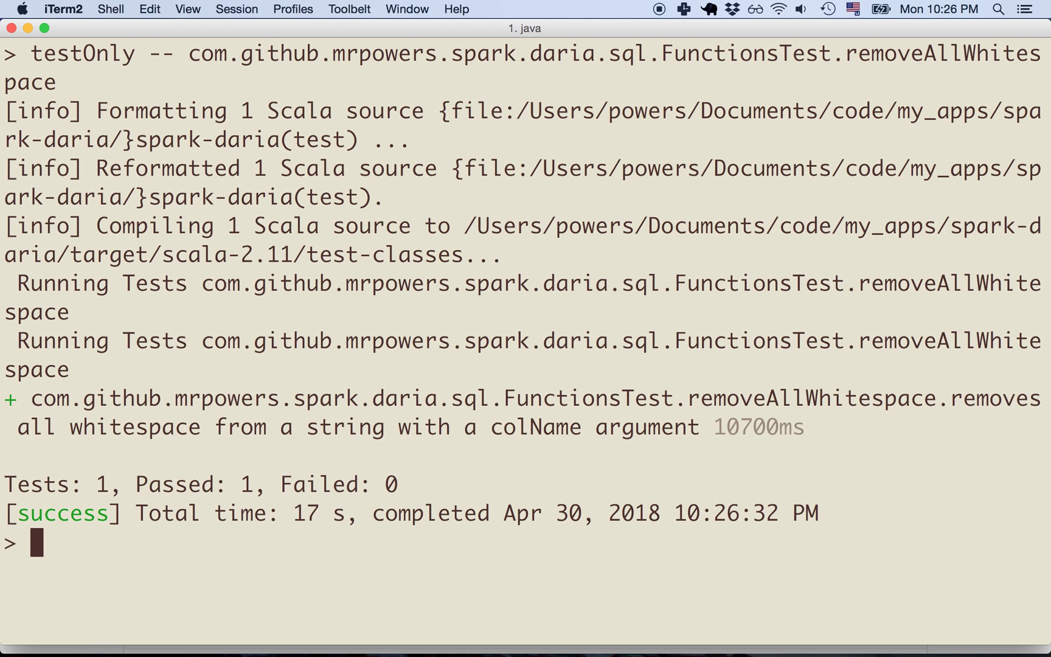
{"action": "key", "text": "super+k"}
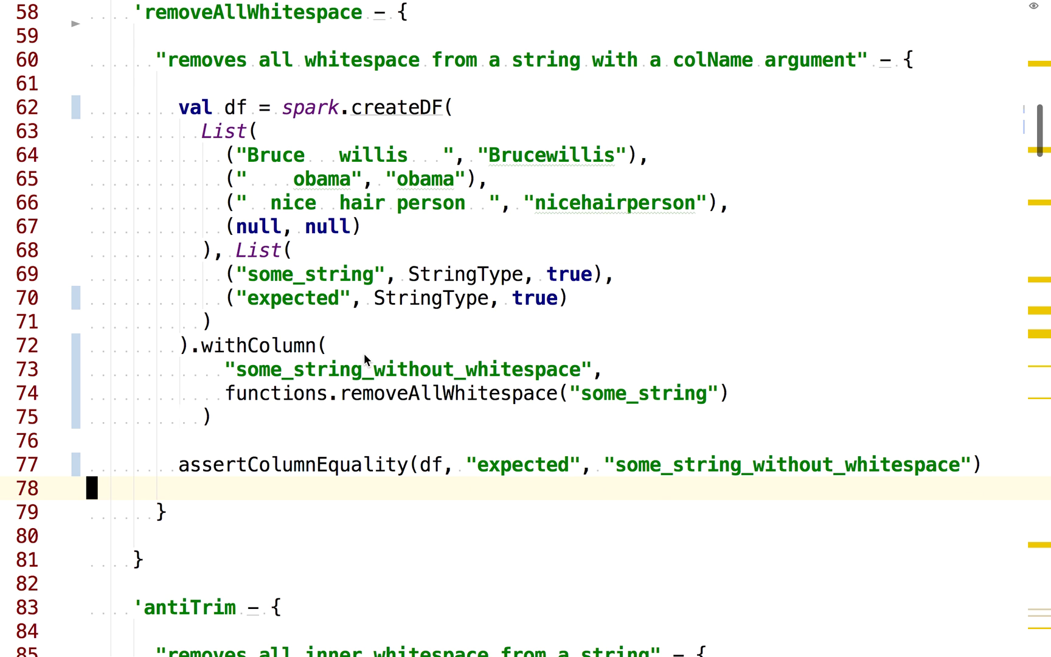
Replace expected value Brucewillis on line 64 with fun, save, and rerun the test
{"action": "key", "text": "braceleft"}
{"action": "key", "text": "braceleft"}
{"action": "key", "text": "braceleft"}
{"action": "key", "text": "j"}
{"action": "key", "text": "j"}
{"action": "key", "text": "j"}
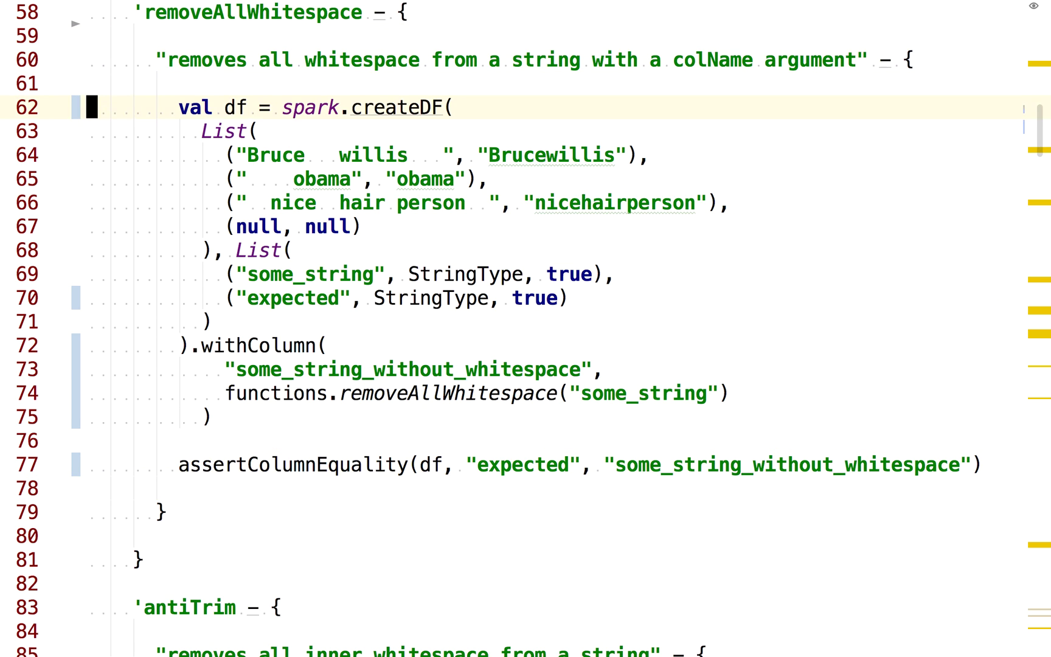
{"action": "key", "text": "j"}
{"action": "key", "text": "j"}
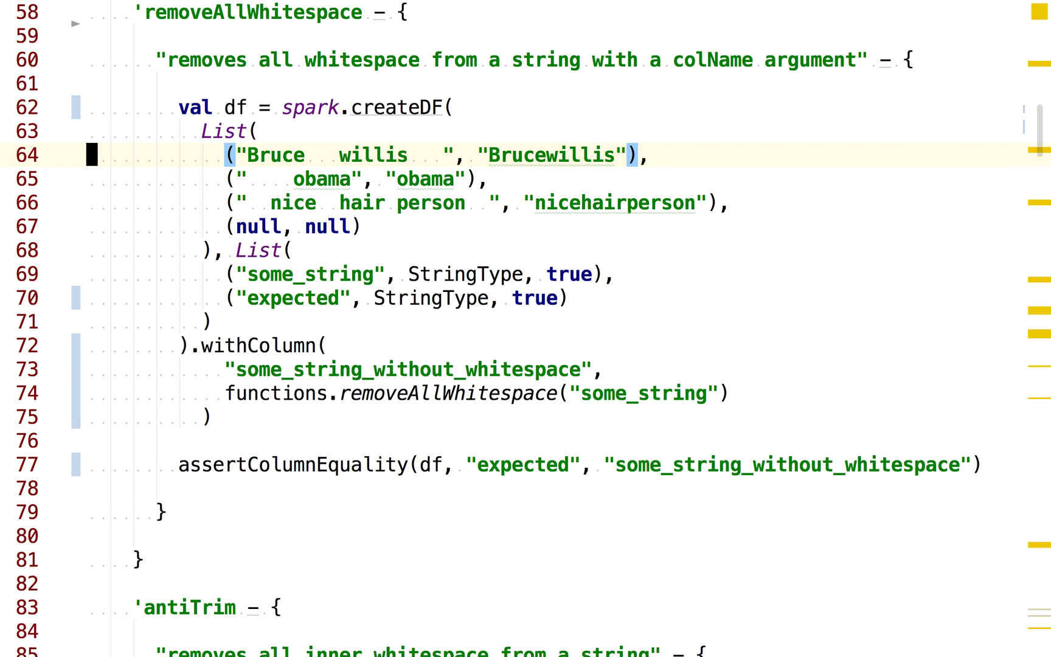
{"action": "key", "text": "W"}
{"action": "key", "text": "W"}
{"action": "key", "text": "W"}
{"action": "key", "text": "W"}
{"action": "key", "text": "c"}
{"action": "key", "text": "i"}
{"action": "key", "text": "quotedbl"}
{"action": "type", "text": "fun"}
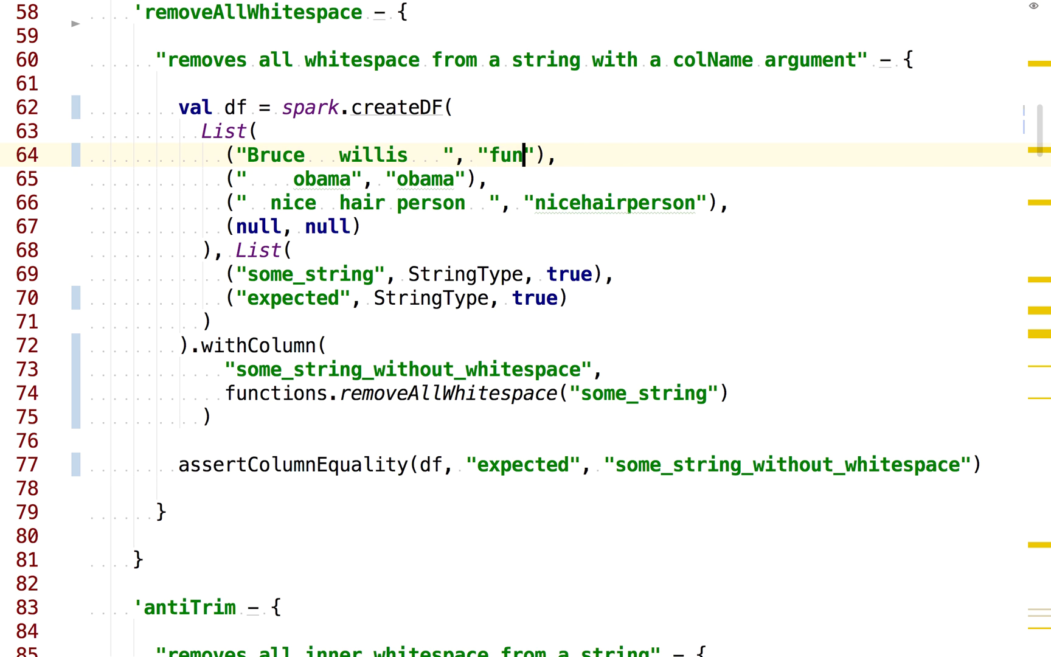
{"action": "key", "text": "Escape"}
{"action": "key", "text": "super+Tab"}
{"action": "key", "text": "Return"}
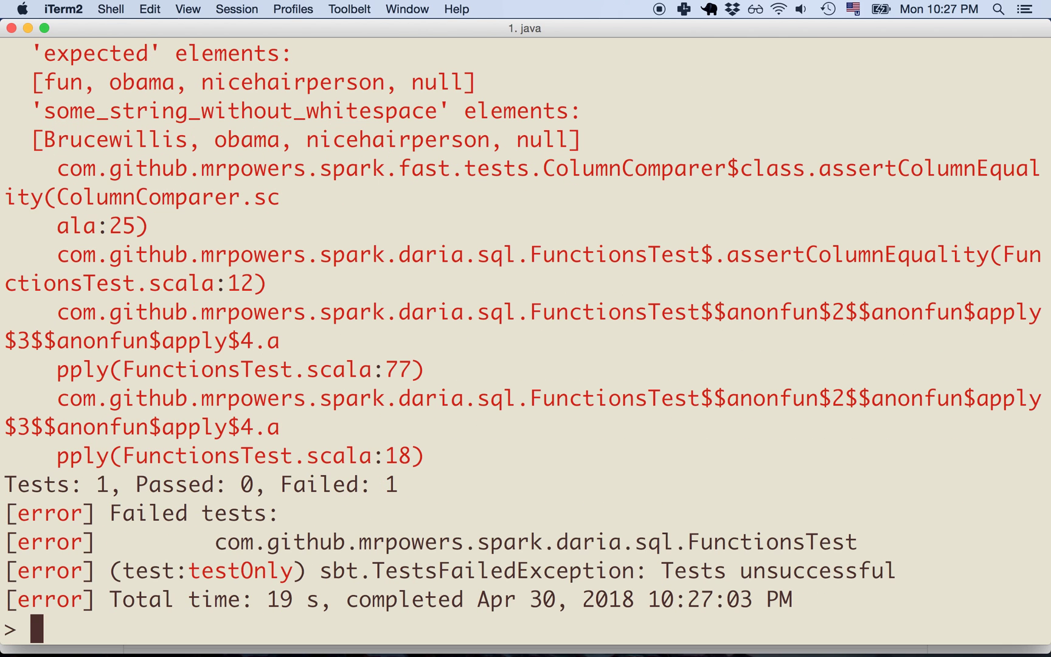
{"action": "scroll", "coordinate": [168, 256], "scroll_direction": "up", "scroll_amount": 2}
{"action": "scroll", "coordinate": [168, 256], "scroll_direction": "up", "scroll_amount": 1}
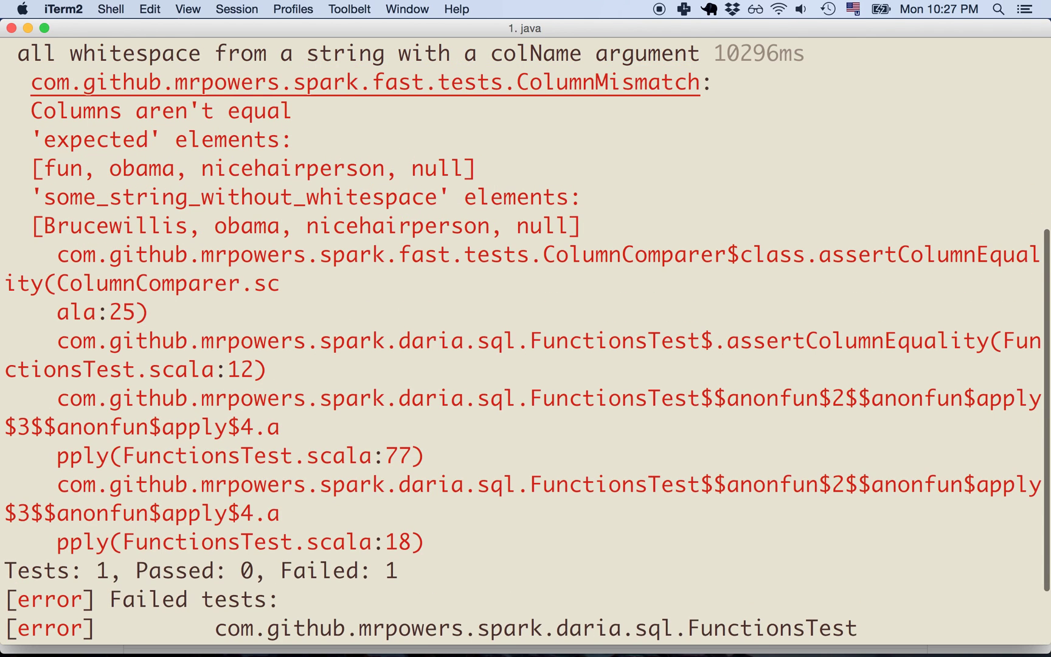
{"action": "scroll", "coordinate": [168, 256], "scroll_direction": "up", "scroll_amount": 3}
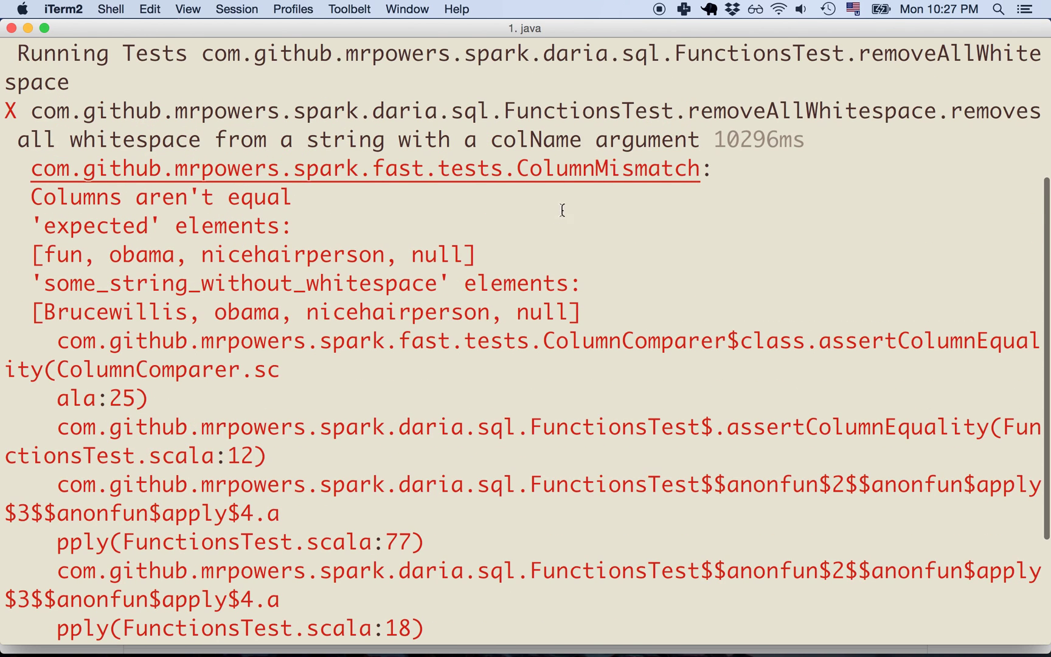
Highlight the ColumnMismatch error, expected nicehairperson and actual Brucewillis in the output
{"action": "double_click", "coordinate": [598, 170]}
{"action": "left_click", "coordinate": [149, 209]}
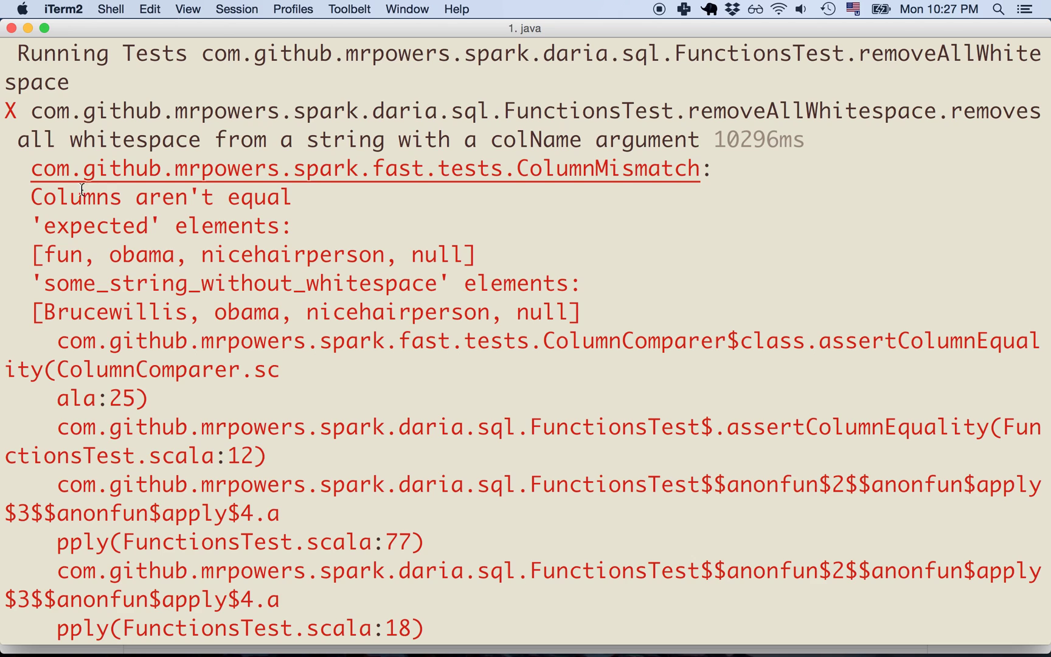
{"action": "double_click", "coordinate": [116, 230]}
{"action": "left_click", "coordinate": [66, 274]}
{"action": "double_click", "coordinate": [269, 254]}
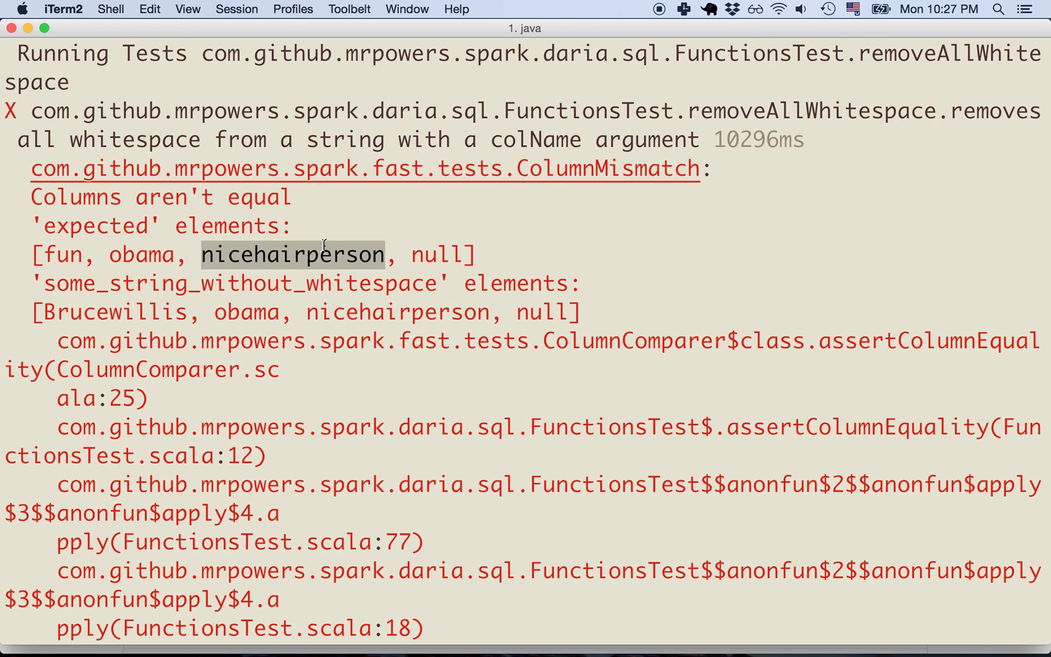
{"action": "left_click", "coordinate": [115, 314]}
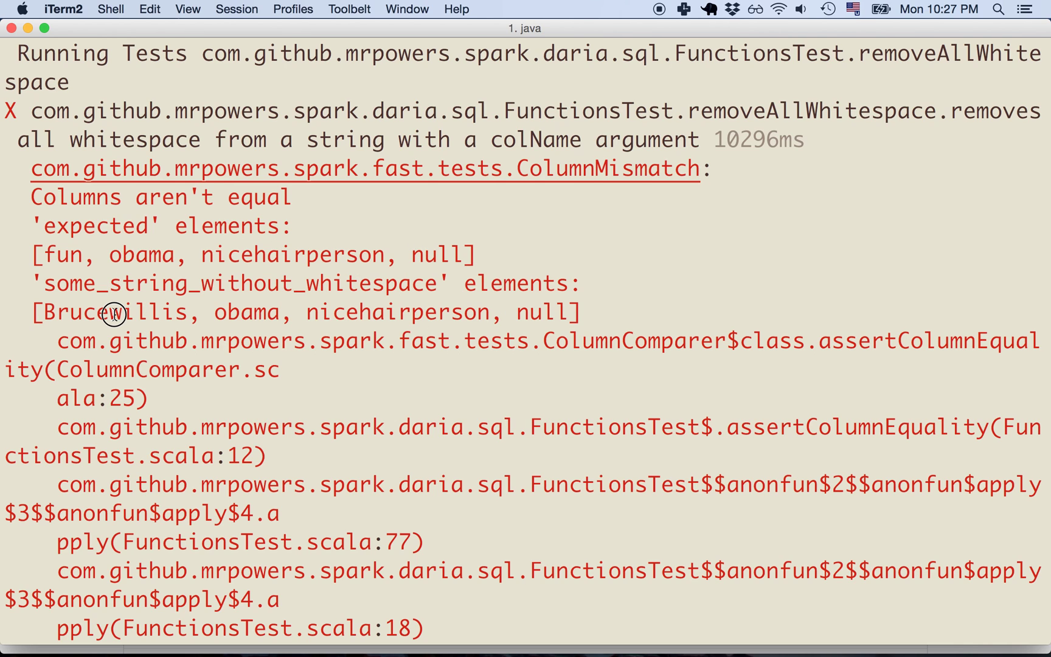
{"action": "double_click", "coordinate": [645, 303]}
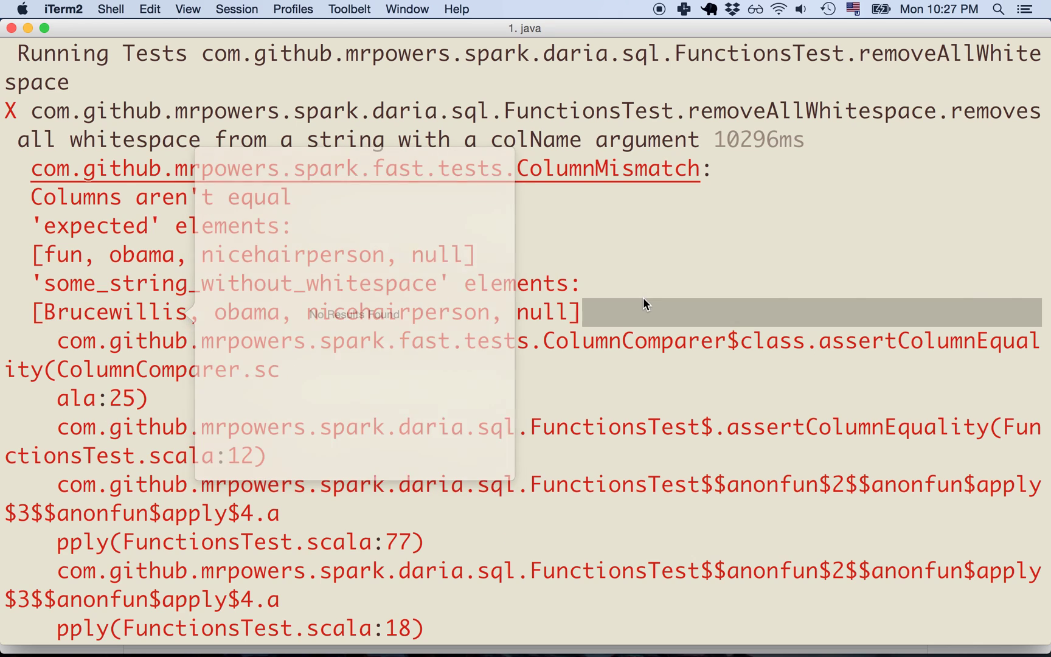
{"action": "left_click", "coordinate": [281, 318]}
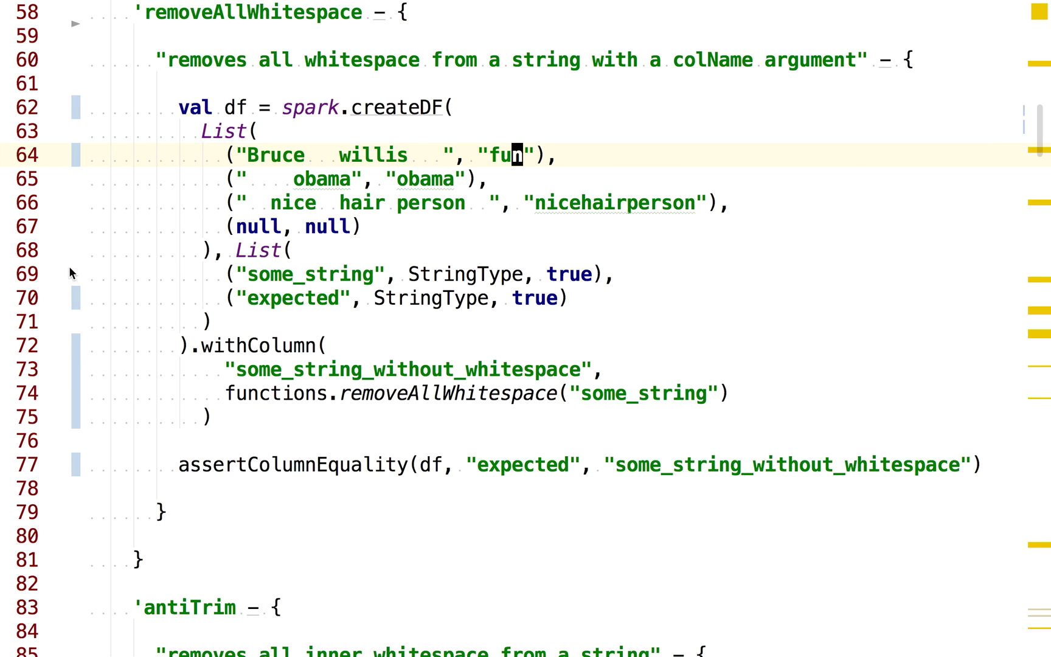
Restore Brucewillis on line 64, clear the terminal and rerun the removeAllWhitespace test
{"action": "key", "text": "BackSpace"}
{"action": "key", "text": "BackSpace"}
{"action": "key", "text": "BackSpace"}
{"action": "type", "text": "Brucewillis"}
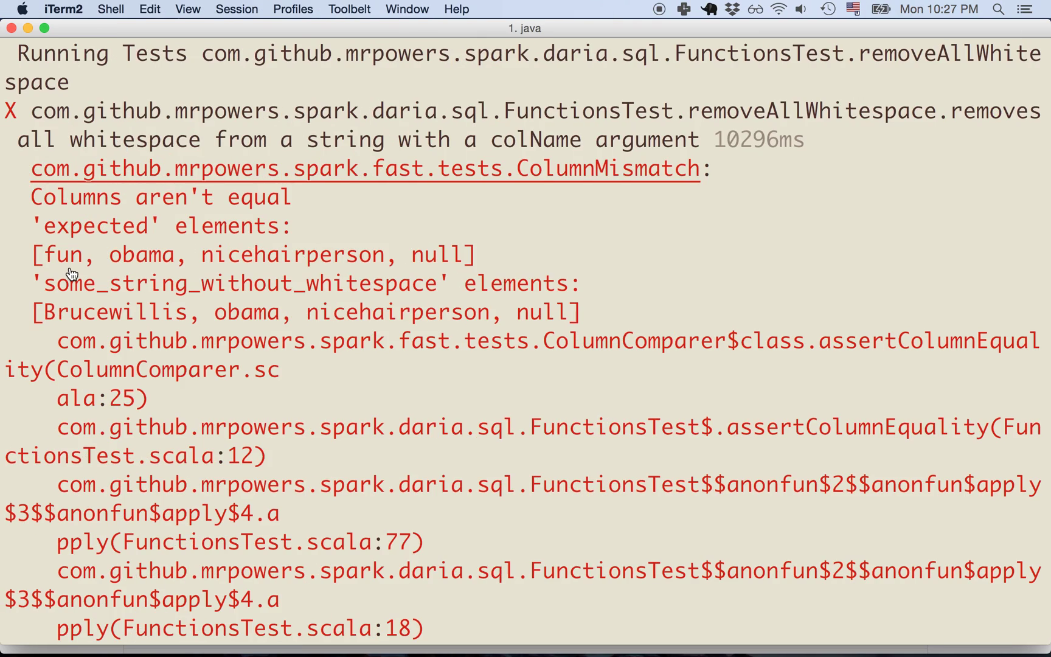
{"action": "key", "text": "super+k"}
{"action": "key", "text": "Up"}
{"action": "key", "text": "Return"}
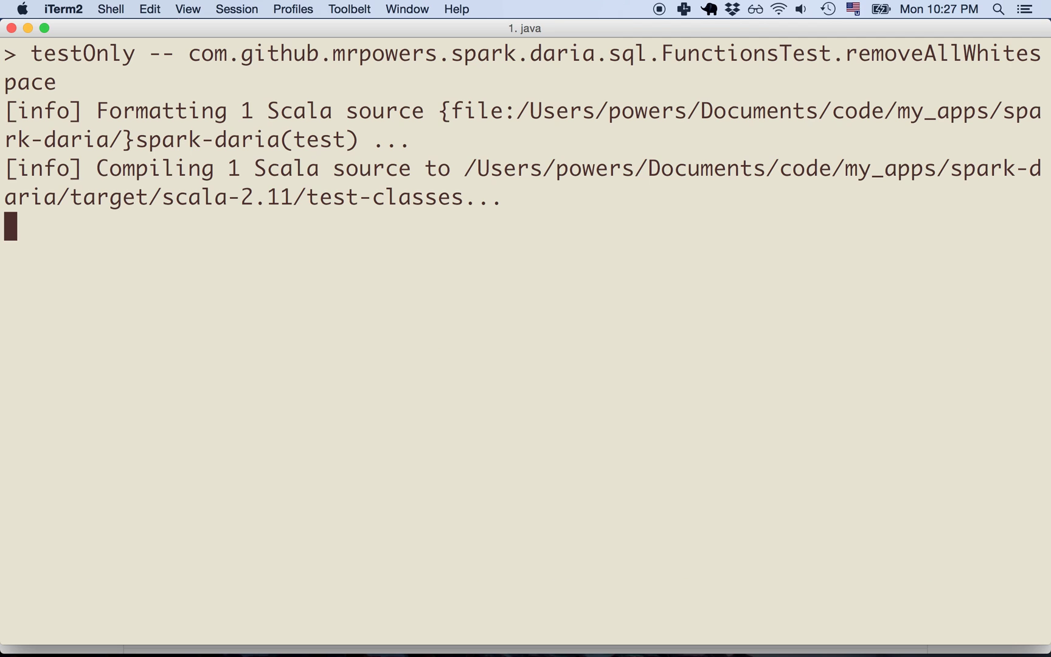
{"action": "key", "text": "super+Tab"}
{"action": "key", "text": "super+Tab"}
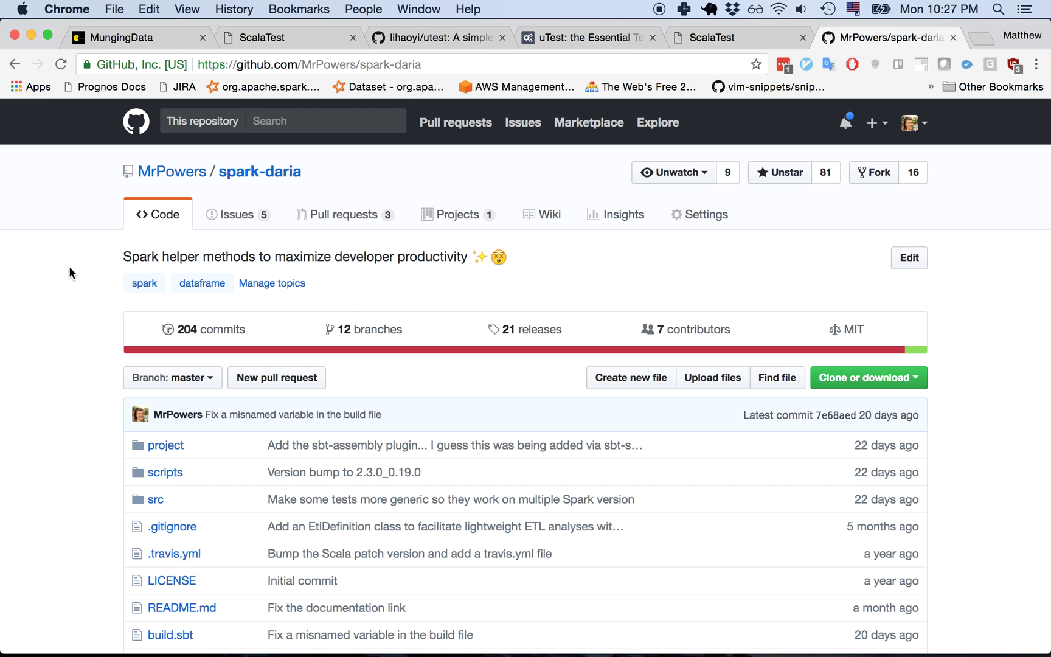
Show the lihaoyi/utest GitHub tab scrolled to the top of the page
{"action": "key", "text": "ctrl+shift+Tab"}
{"action": "key", "text": "ctrl+shift+Tab"}
{"action": "key", "text": "ctrl+shift+Tab"}
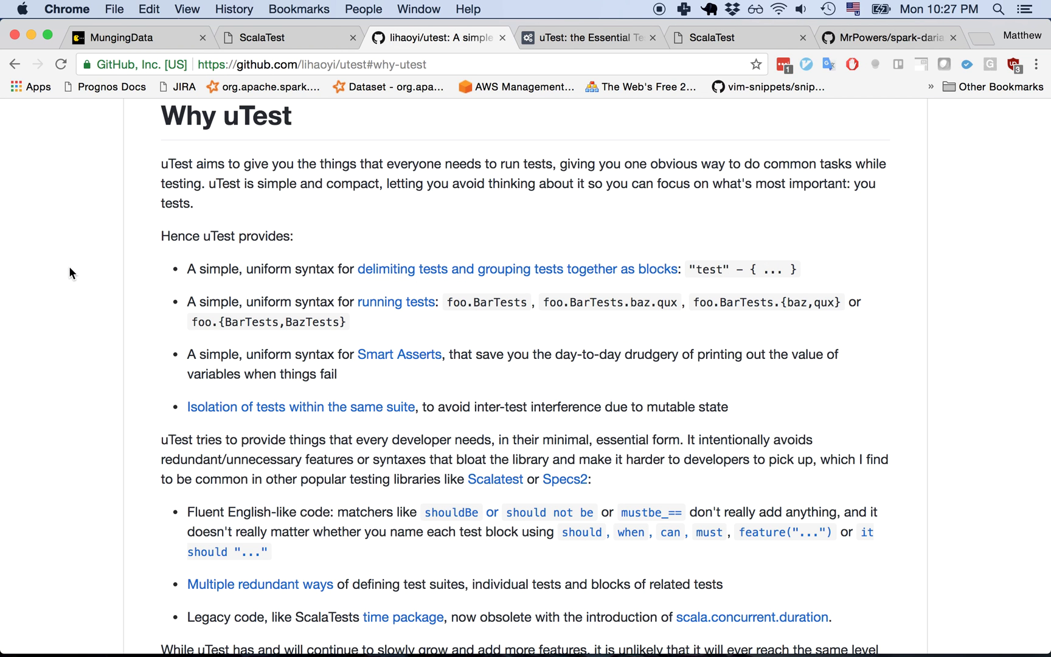
{"action": "key", "text": "super+Up"}
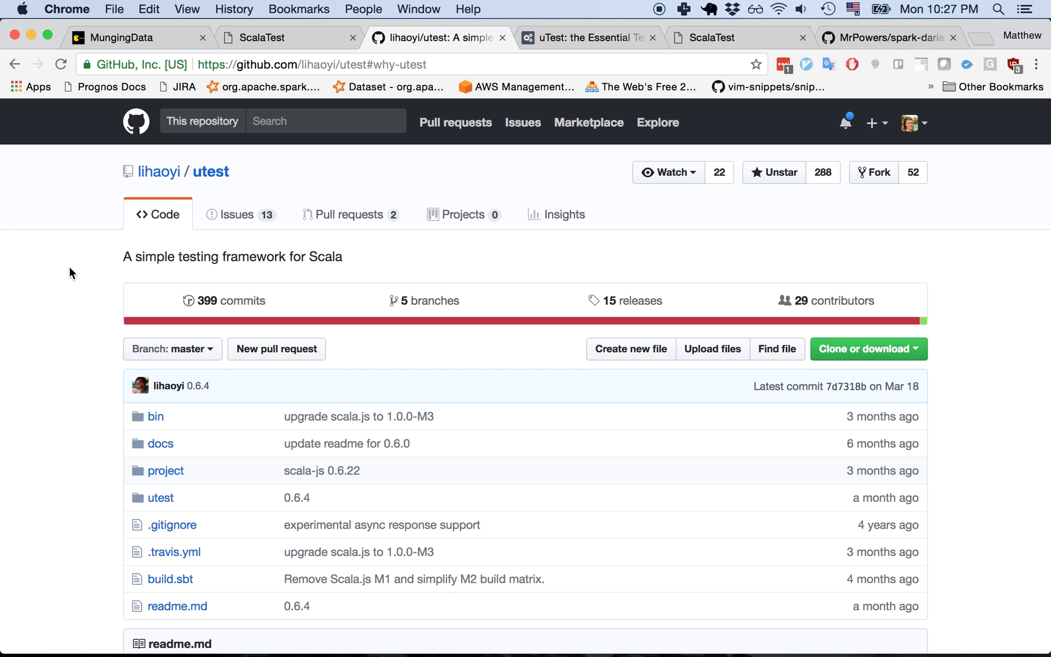
{"action": "key", "text": "ctrl+Tab"}
{"action": "key", "text": "super+bracketleft"}
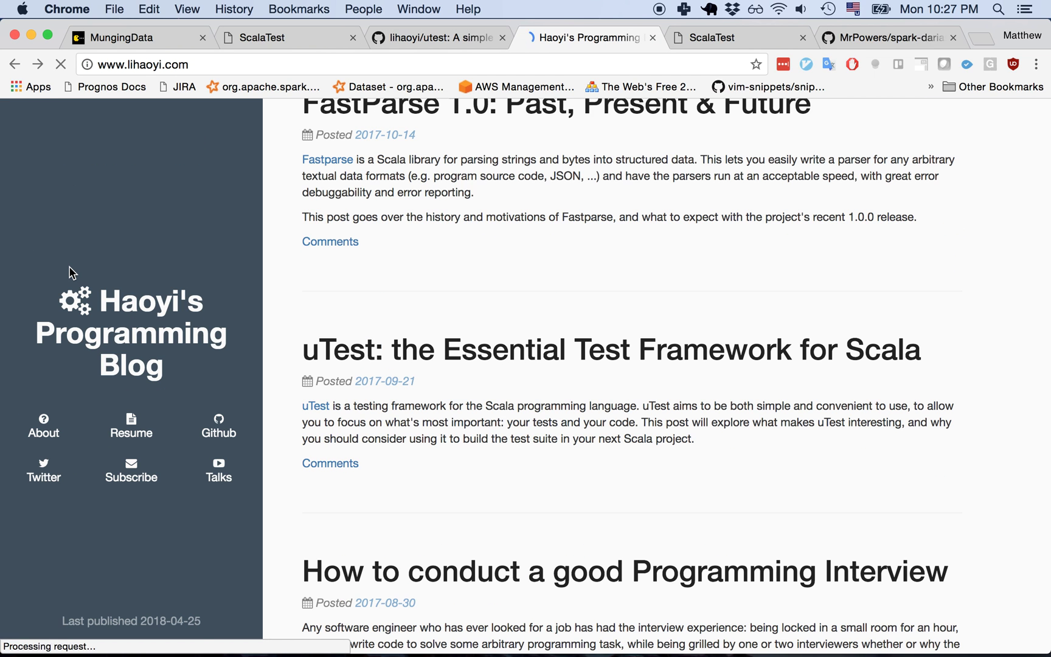
{"action": "scroll", "coordinate": [533, 349], "scroll_direction": "up", "scroll_amount": 5}
{"action": "scroll", "coordinate": [533, 349], "scroll_direction": "up", "scroll_amount": 5}
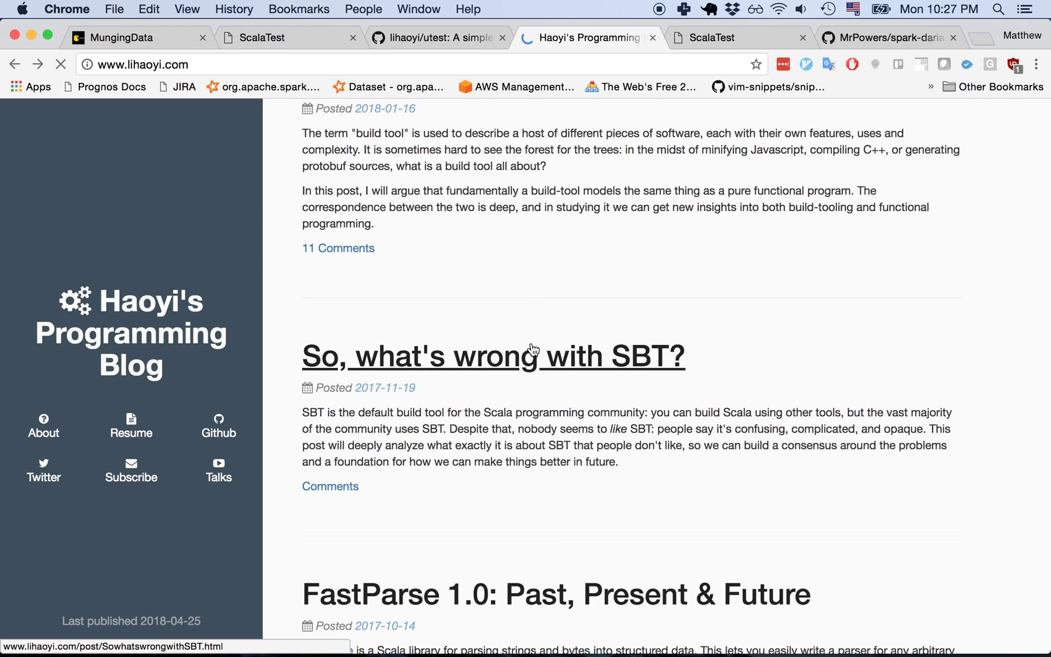
{"action": "scroll", "coordinate": [532, 350], "scroll_direction": "up", "scroll_amount": 2}
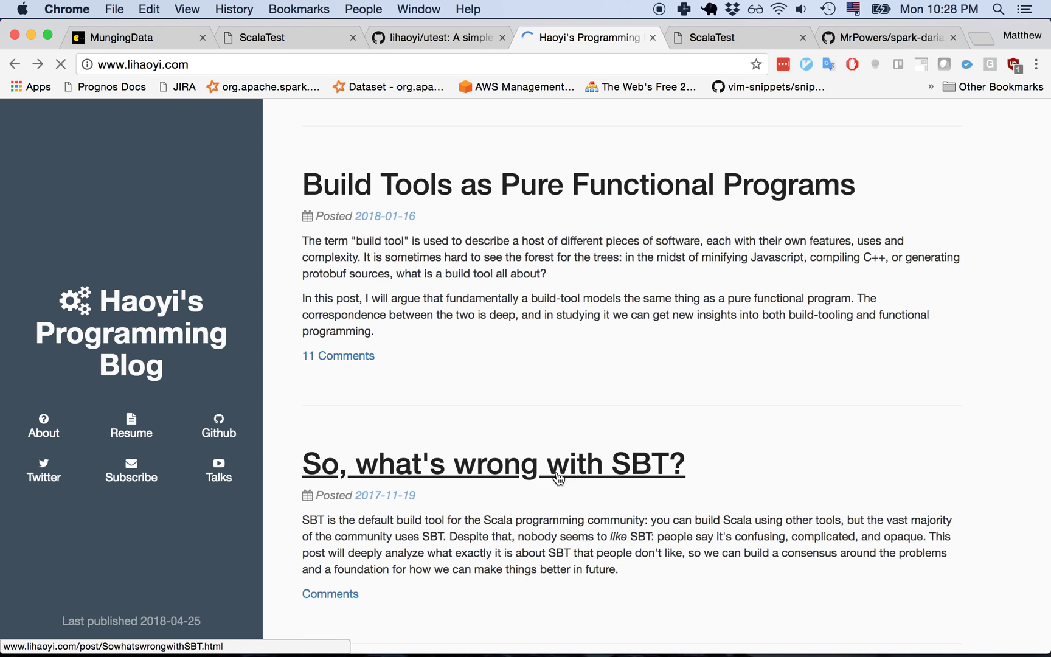
{"action": "scroll", "coordinate": [558, 478], "scroll_direction": "down", "scroll_amount": 1}
{"action": "scroll", "coordinate": [551, 456], "scroll_direction": "up", "scroll_amount": 1}
{"action": "scroll", "coordinate": [553, 453], "scroll_direction": "up", "scroll_amount": 4}
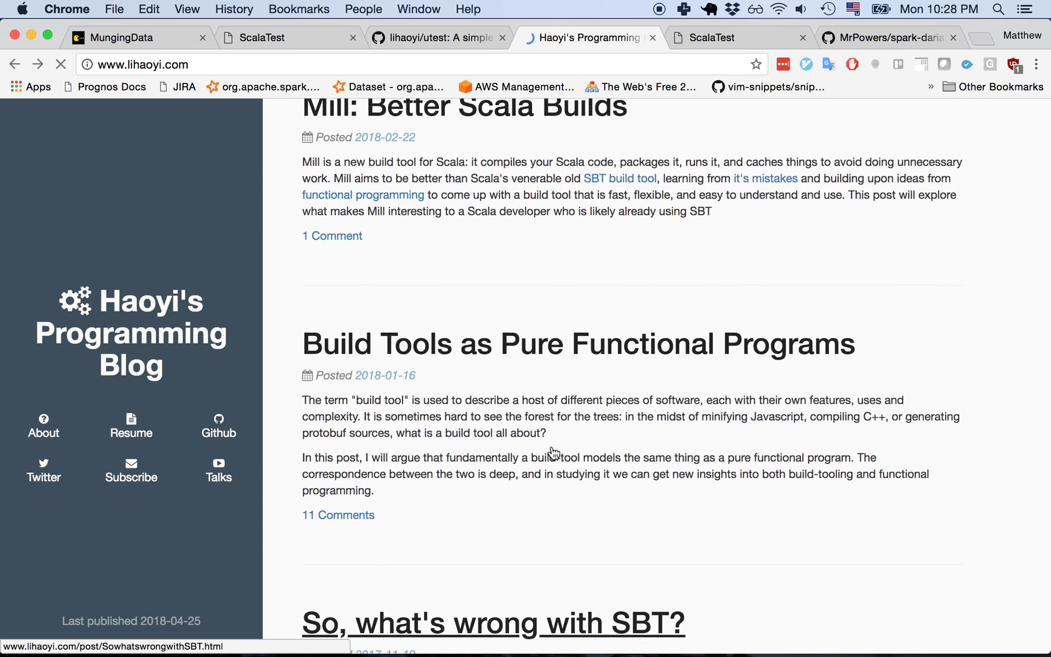
{"action": "scroll", "coordinate": [550, 443], "scroll_direction": "up", "scroll_amount": 4}
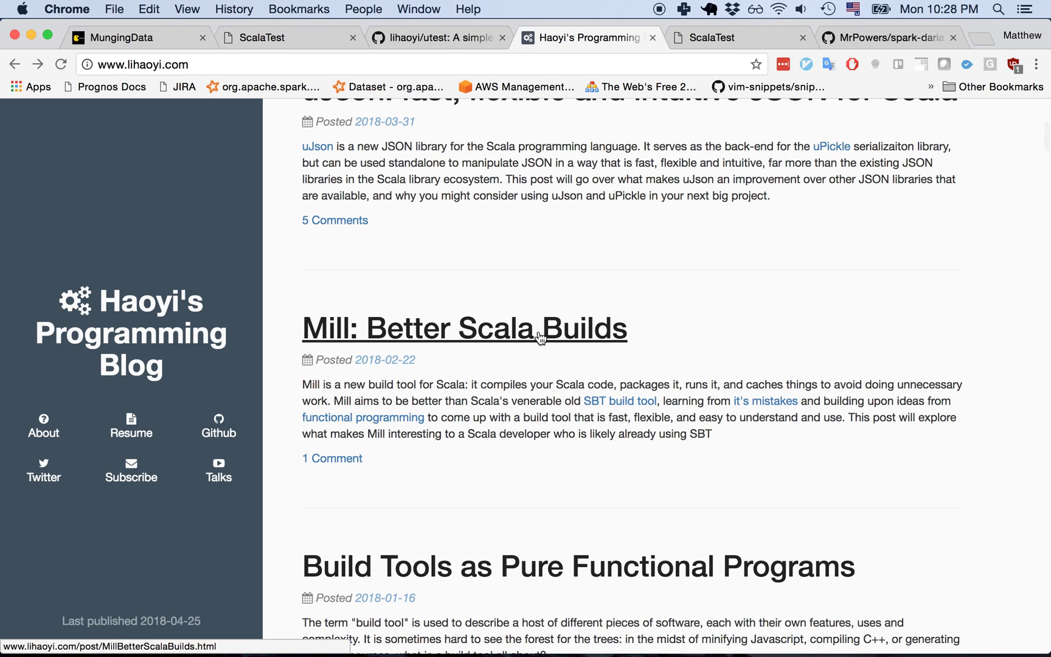